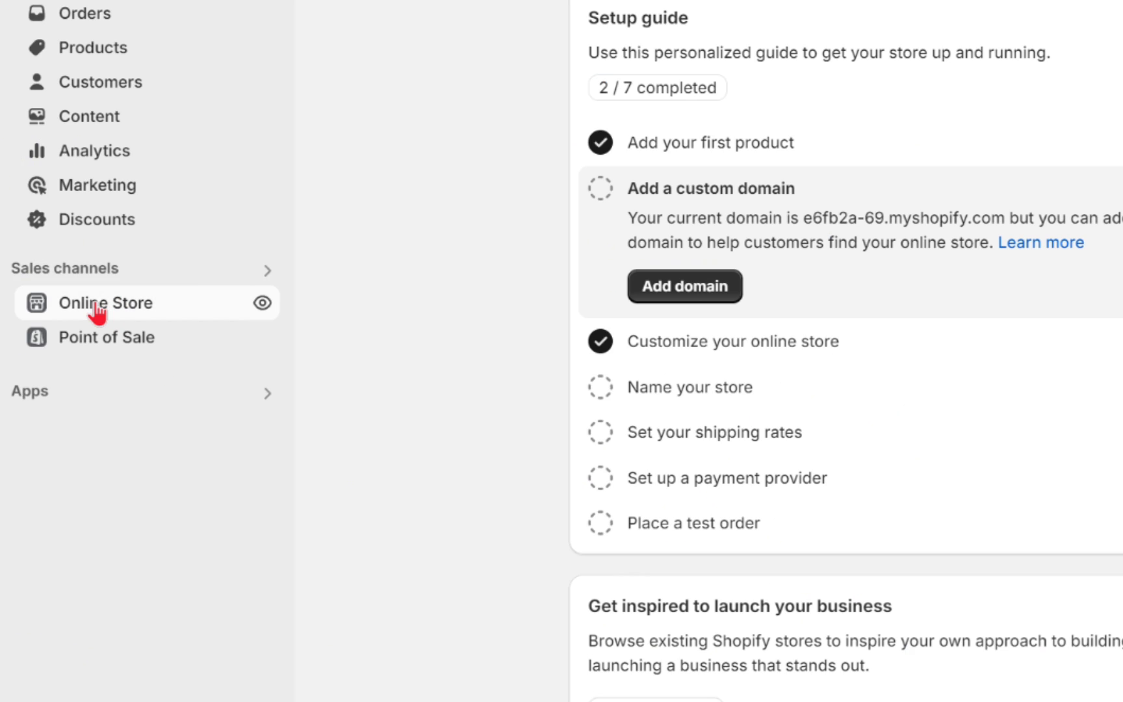
Open the online store's themes page and visit the Theme Store to explore more themes
{"action": "left_click", "coordinate": [96, 304]}
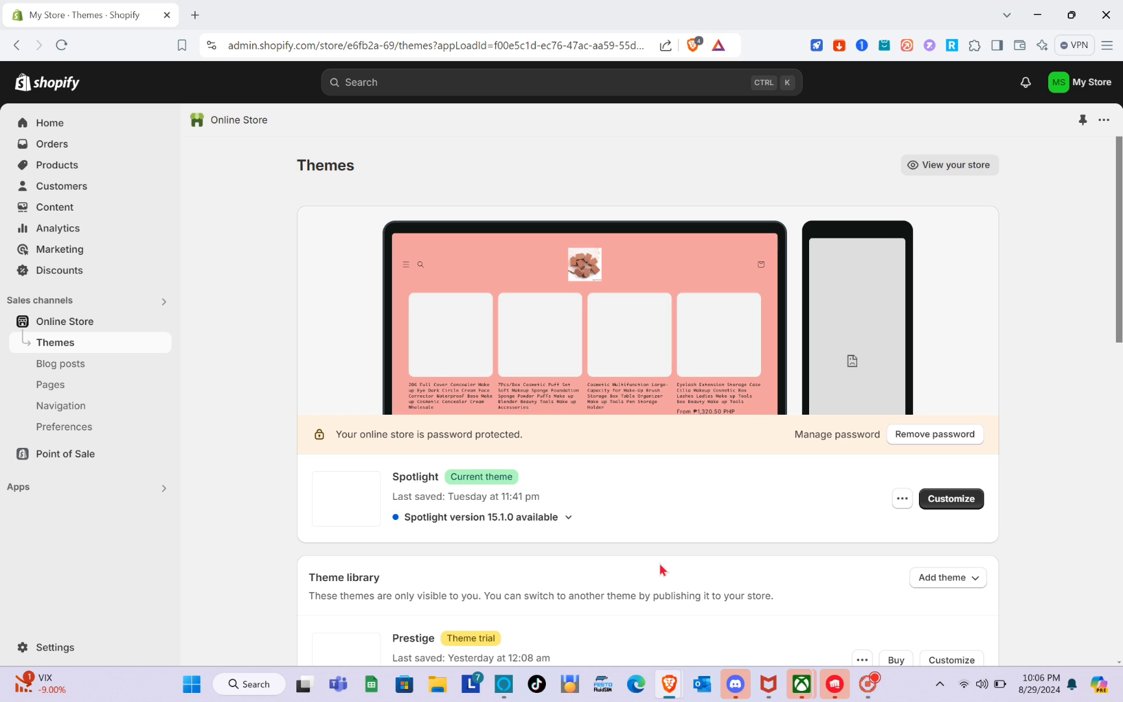
{"action": "scroll", "coordinate": [660, 564], "scroll_direction": "down", "scroll_amount": 6}
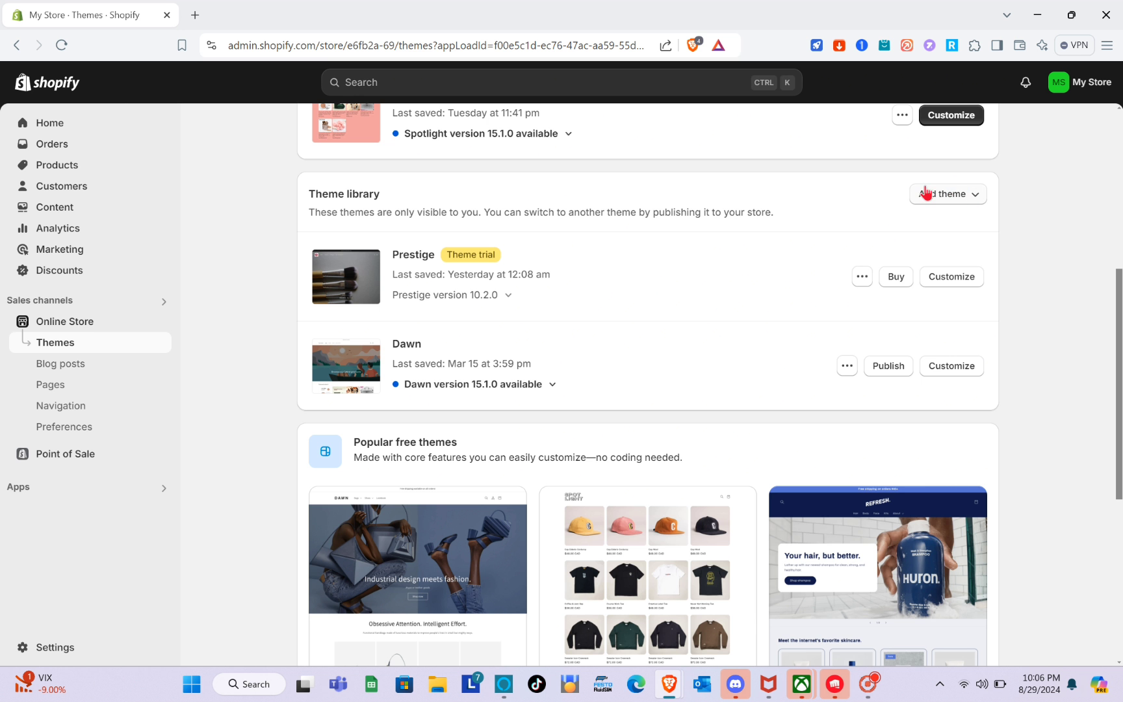
{"action": "scroll", "coordinate": [912, 222], "scroll_direction": "down", "scroll_amount": 6}
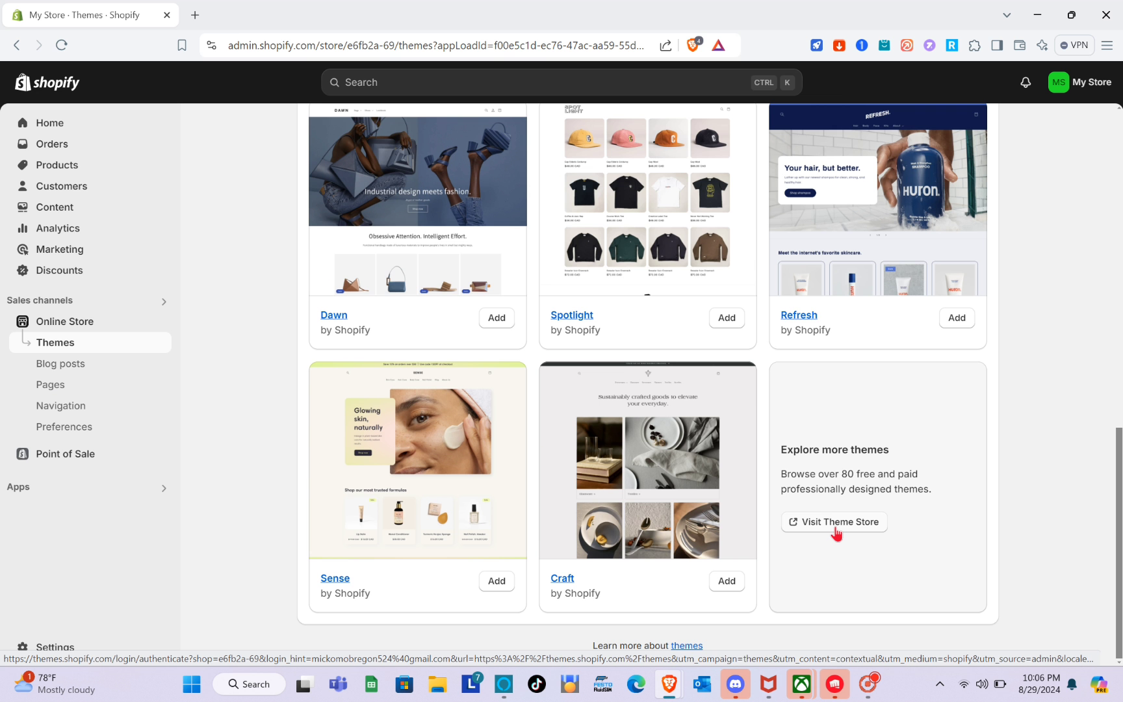
{"action": "left_click", "coordinate": [836, 528]}
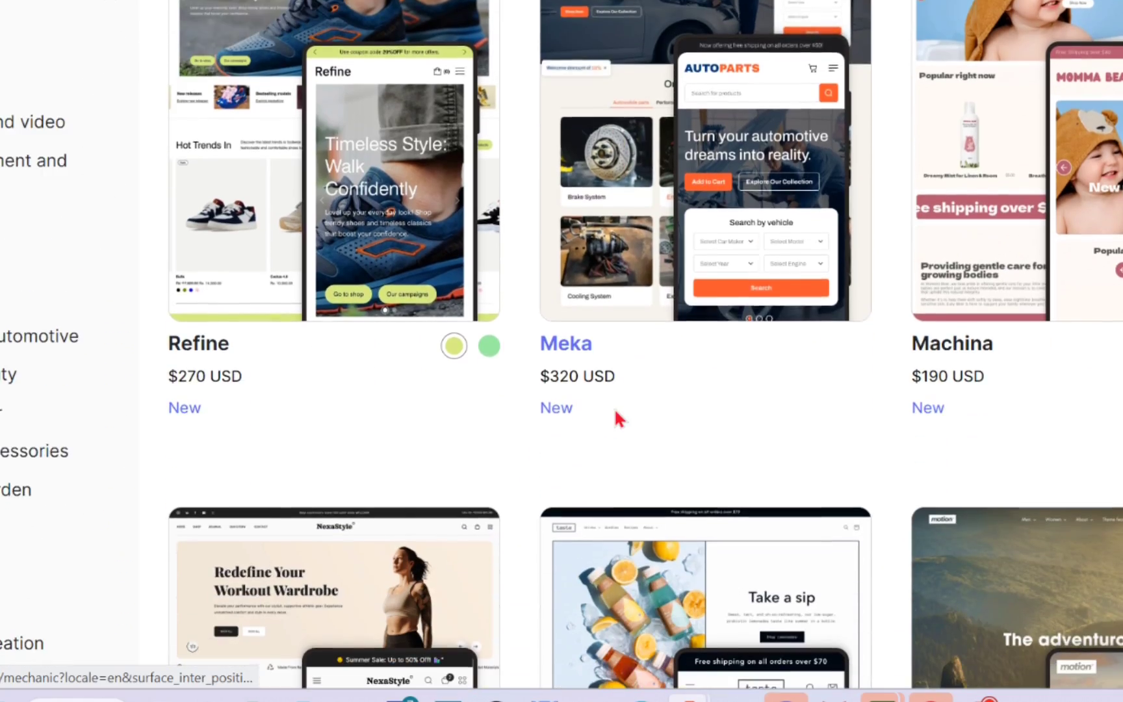
Browse the Theme Store catalog, search for "motion", and open the Motion theme's page
{"action": "scroll", "coordinate": [616, 419], "scroll_direction": "down", "scroll_amount": 20}
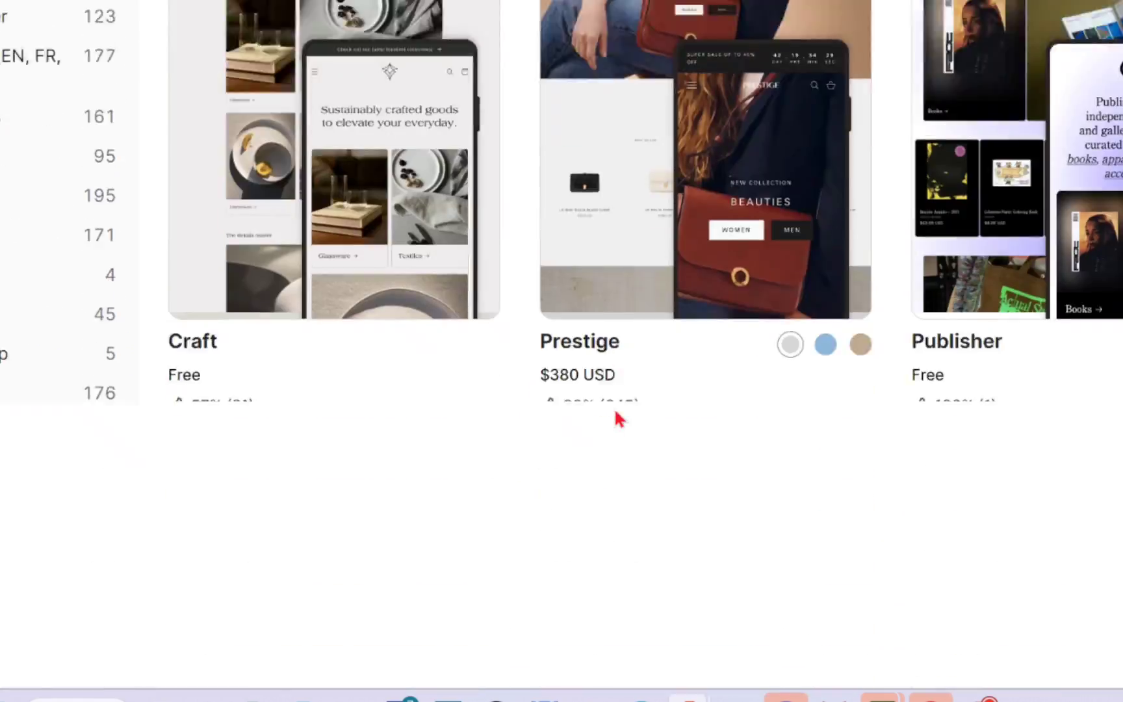
{"action": "scroll", "coordinate": [616, 419], "scroll_direction": "down", "scroll_amount": 10}
{"action": "scroll", "coordinate": [615, 420], "scroll_direction": "up", "scroll_amount": 15}
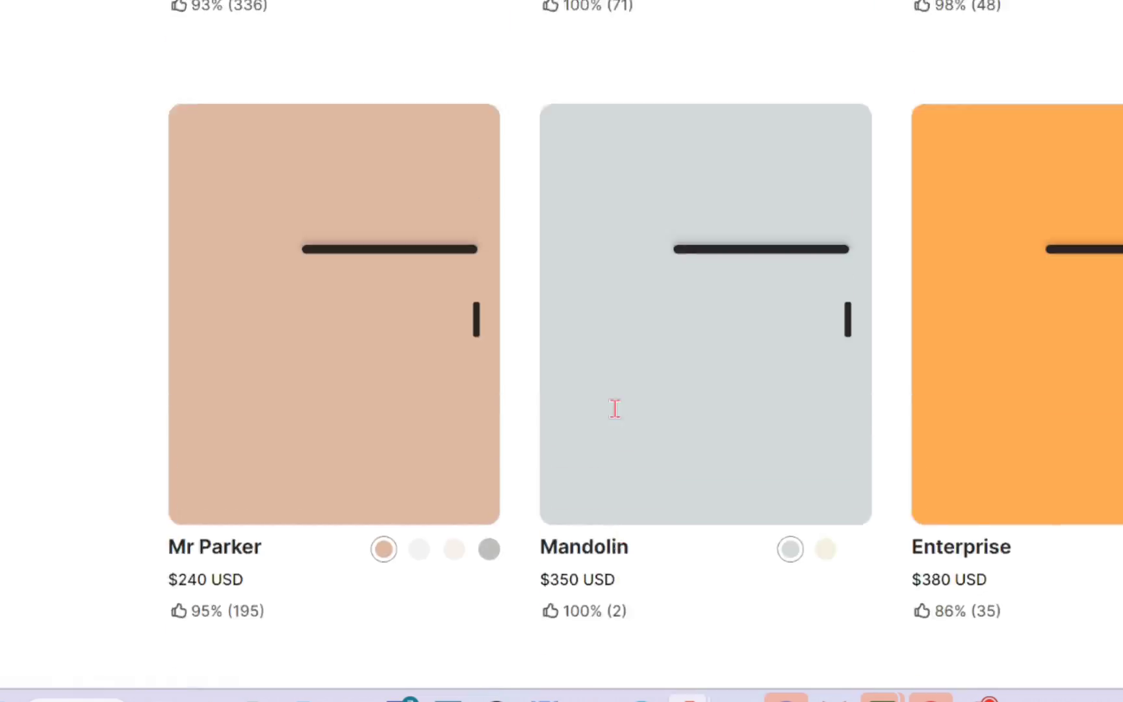
{"action": "scroll", "coordinate": [615, 407], "scroll_direction": "up", "scroll_amount": 15}
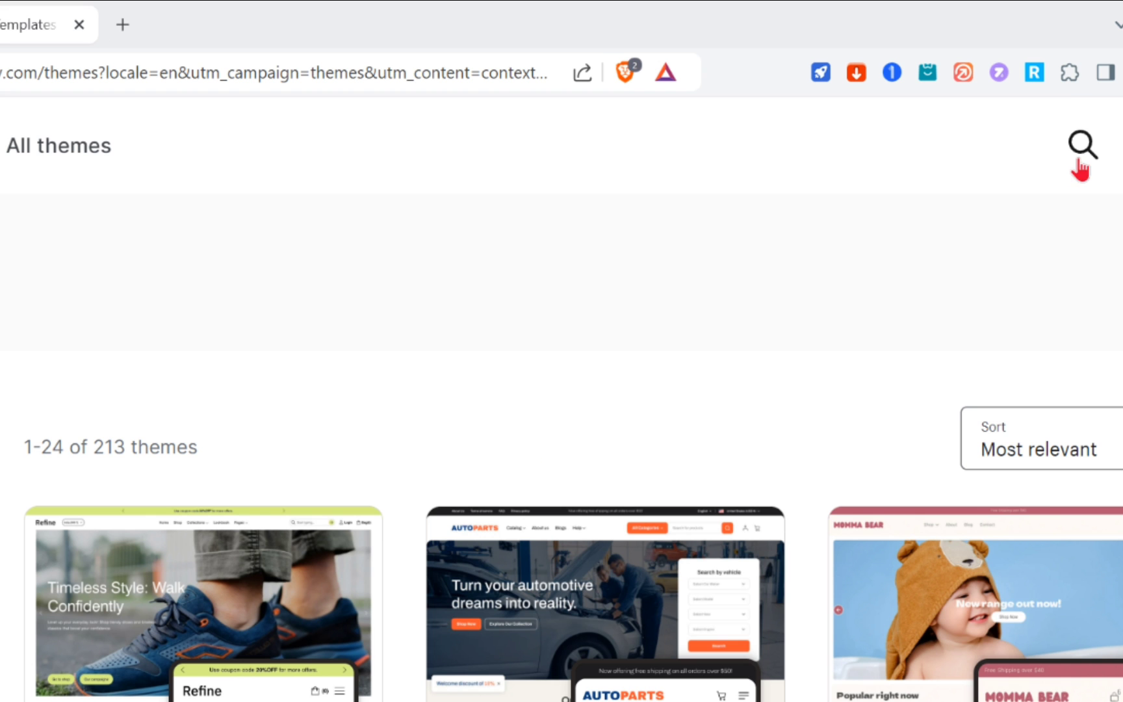
{"action": "left_click", "coordinate": [1078, 157]}
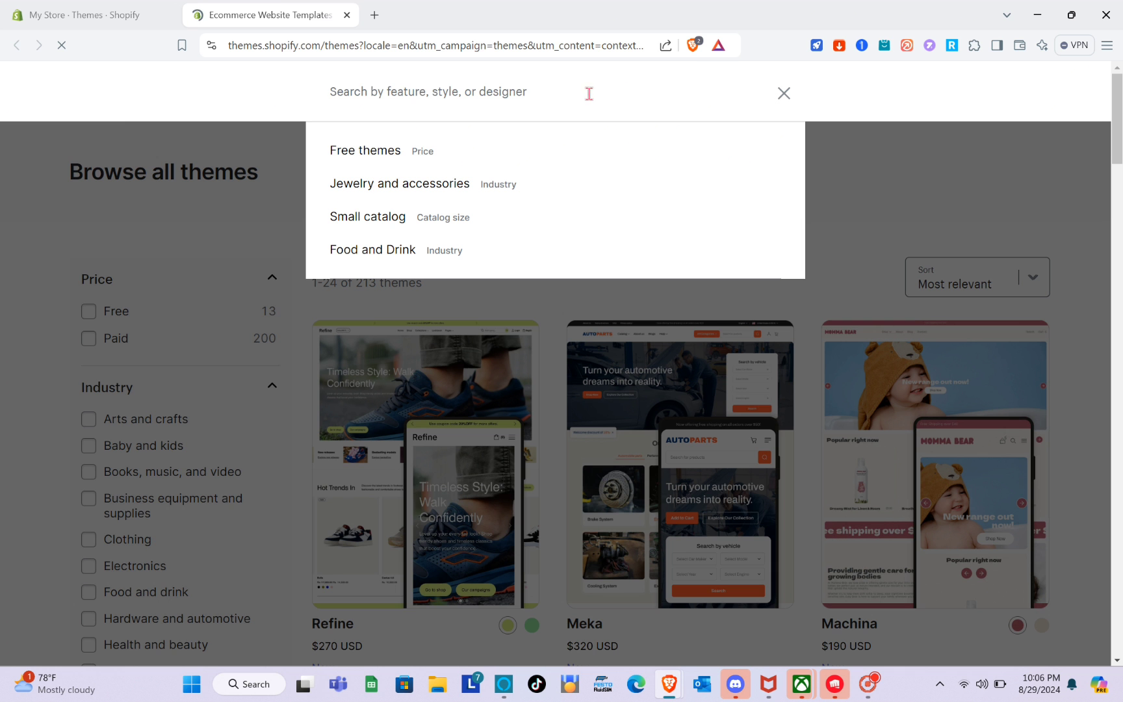
{"action": "type", "text": "motion"}
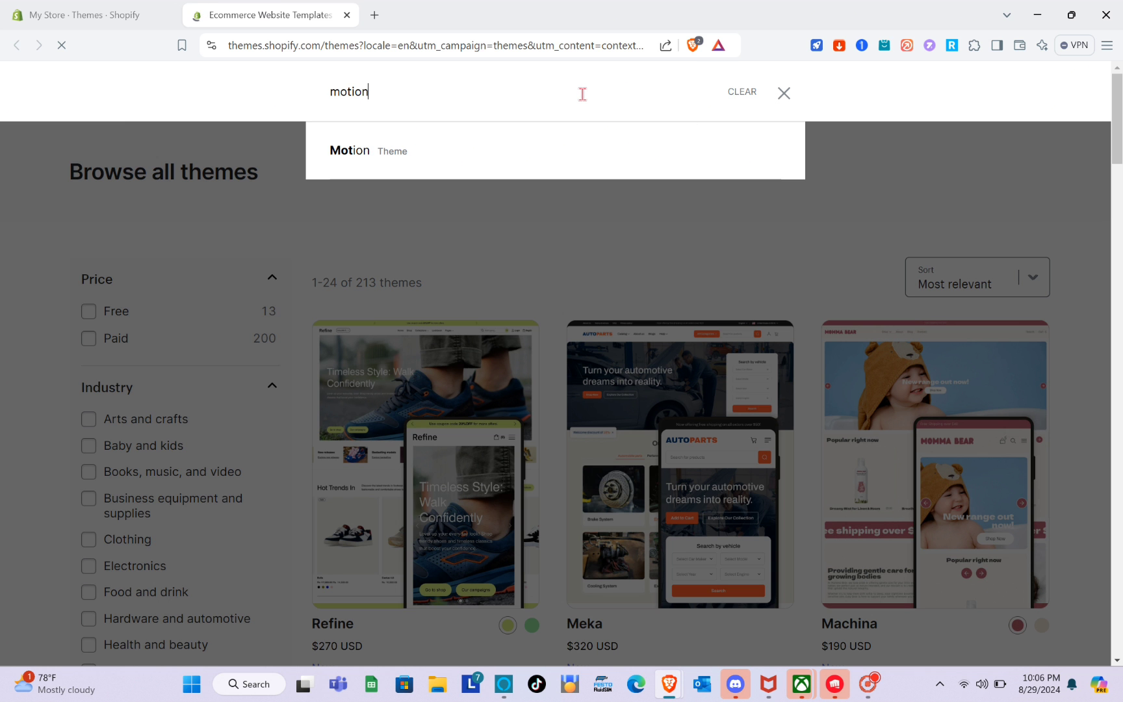
{"action": "left_click", "coordinate": [411, 150]}
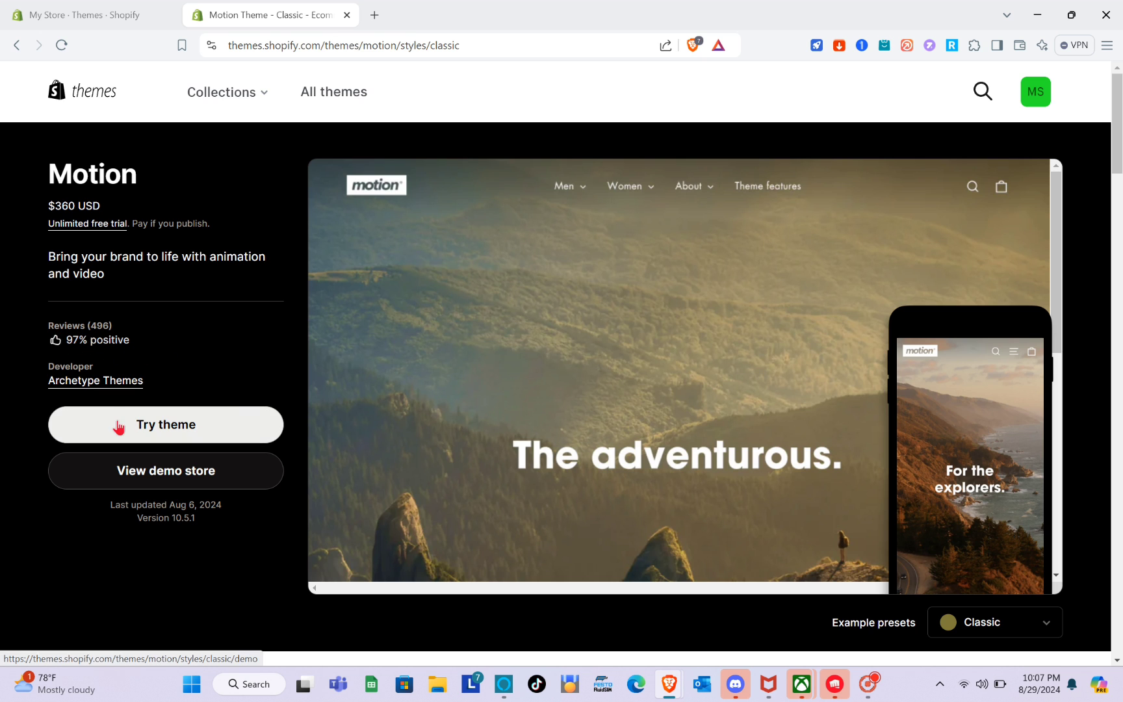
Add the Motion theme to the store's theme library as a trial and open it for customization
{"action": "left_click", "coordinate": [163, 440]}
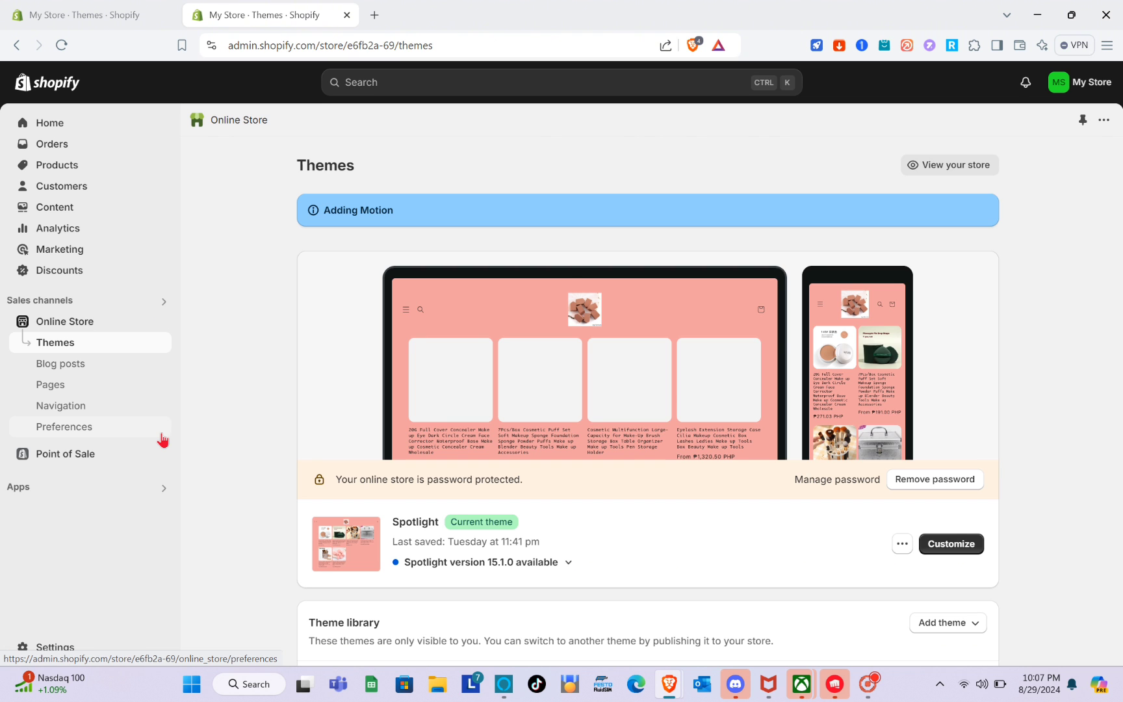
{"action": "scroll", "coordinate": [571, 394], "scroll_direction": "down", "scroll_amount": 4}
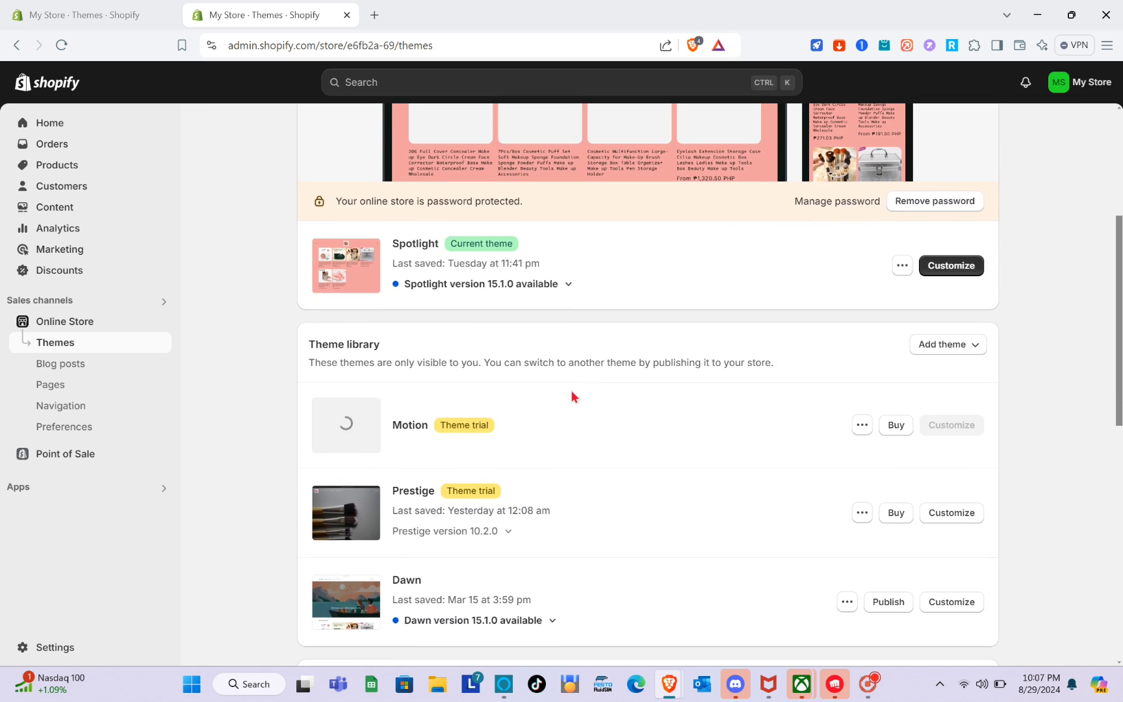
{"action": "scroll", "coordinate": [571, 396], "scroll_direction": "down", "scroll_amount": 2}
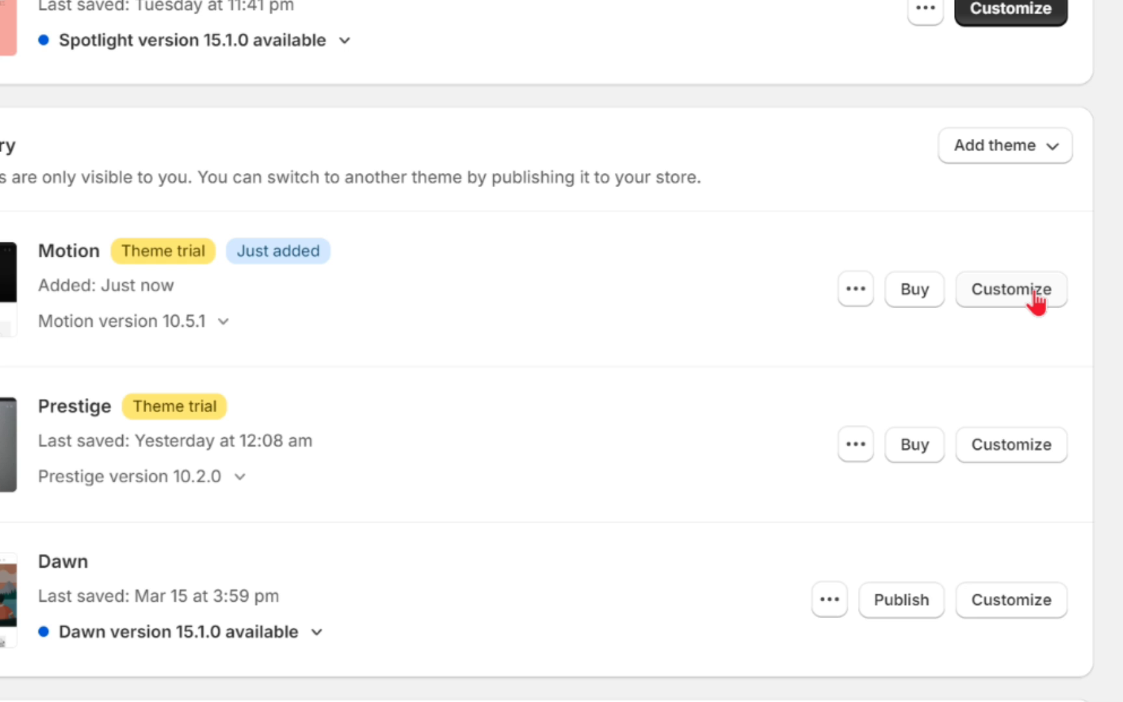
{"action": "left_click", "coordinate": [965, 292]}
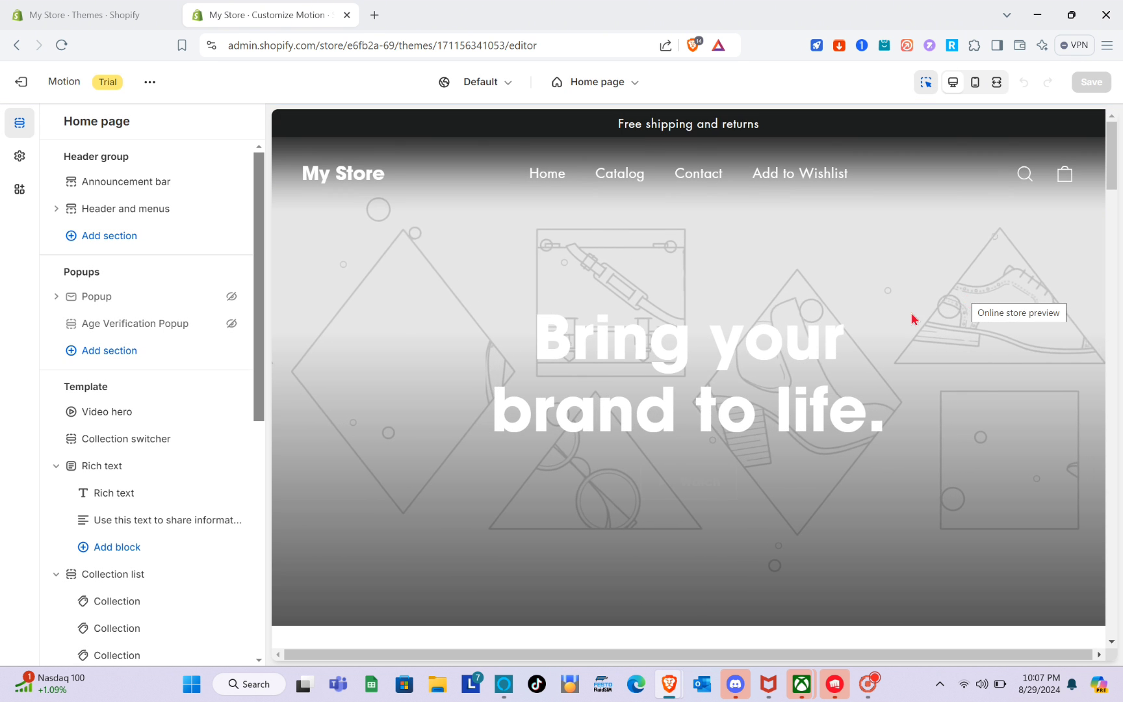
Examine the upper part of the Motion home page preview and the list of store pages available for editing
{"action": "scroll", "coordinate": [754, 444], "scroll_direction": "down", "scroll_amount": 1}
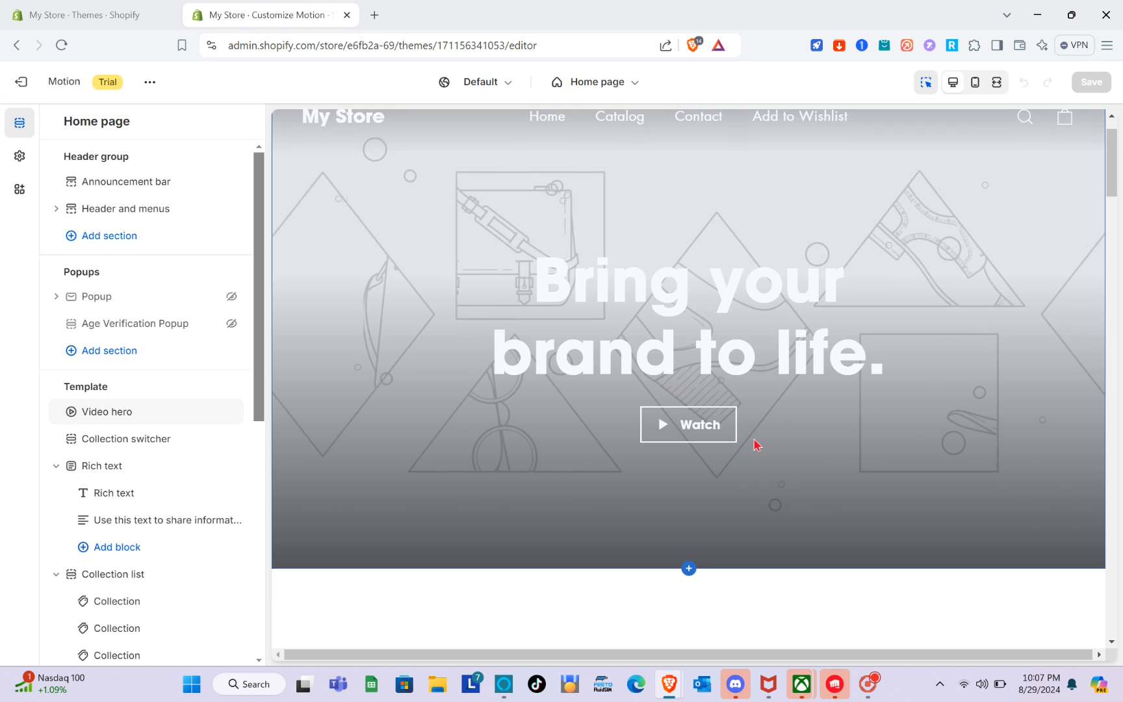
{"action": "scroll", "coordinate": [754, 445], "scroll_direction": "down", "scroll_amount": 10}
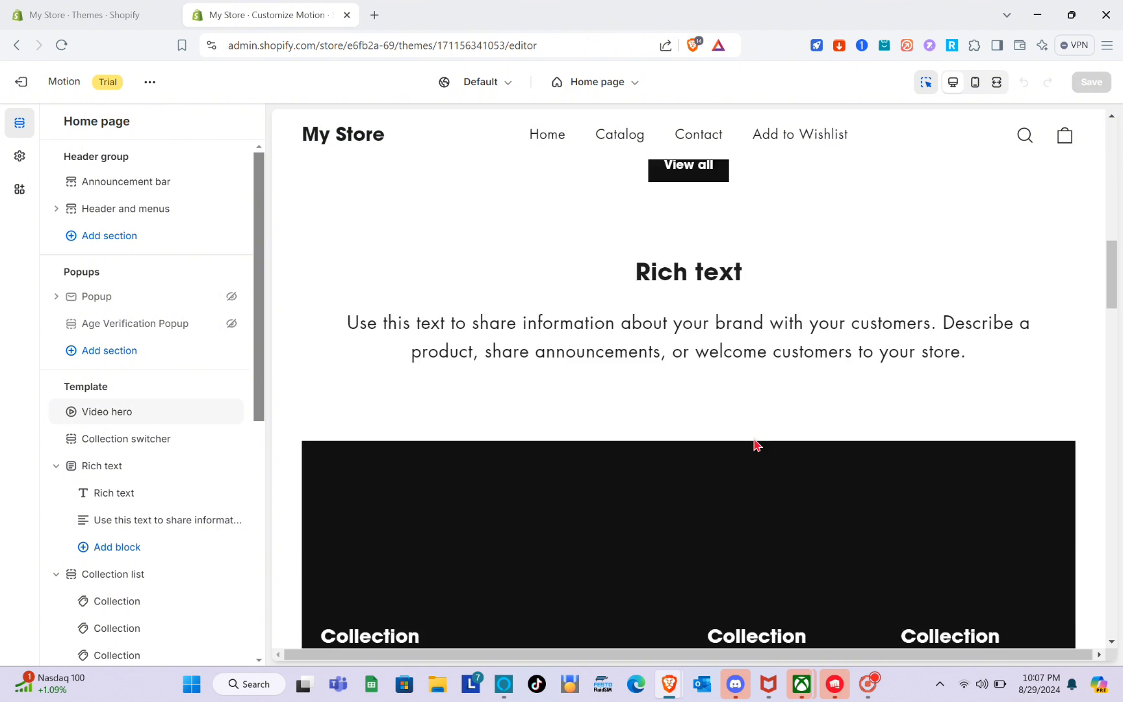
{"action": "scroll", "coordinate": [755, 445], "scroll_direction": "up", "scroll_amount": 11}
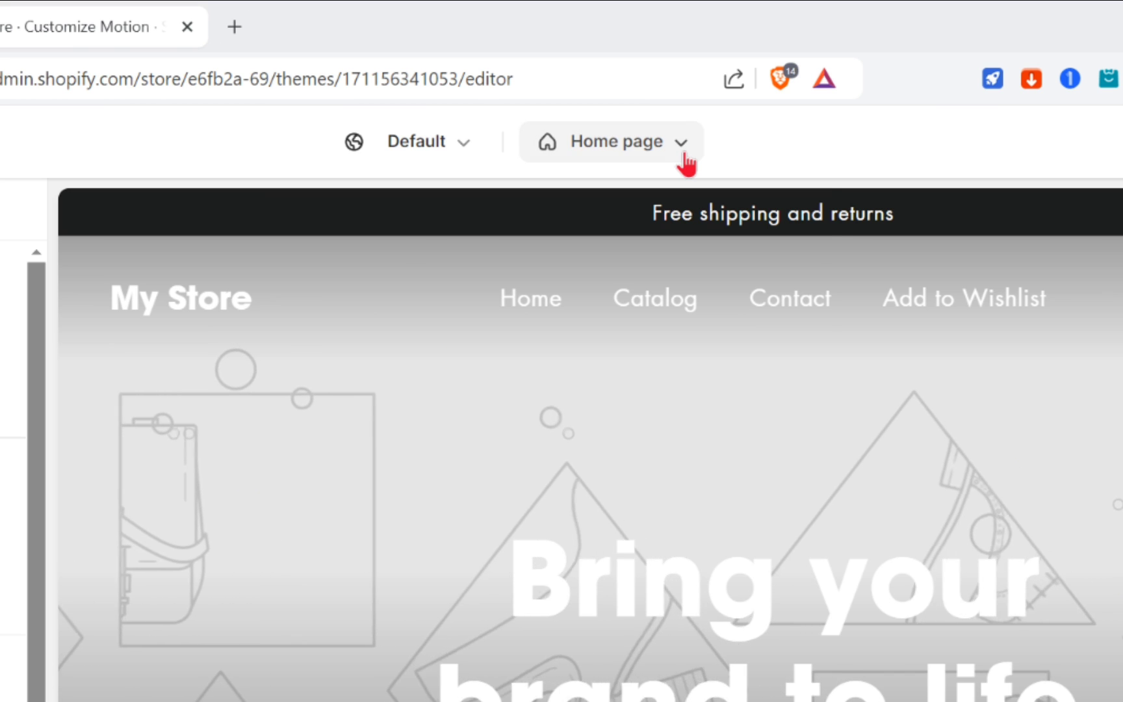
{"action": "left_click", "coordinate": [635, 85]}
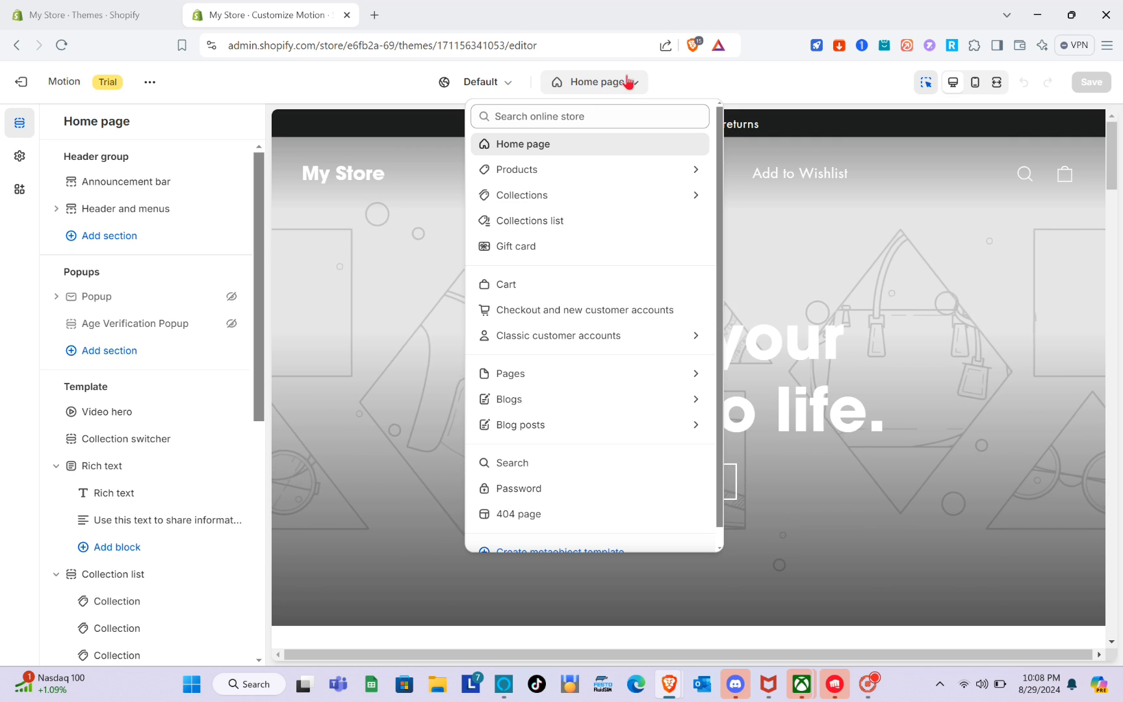
{"action": "left_click", "coordinate": [628, 82]}
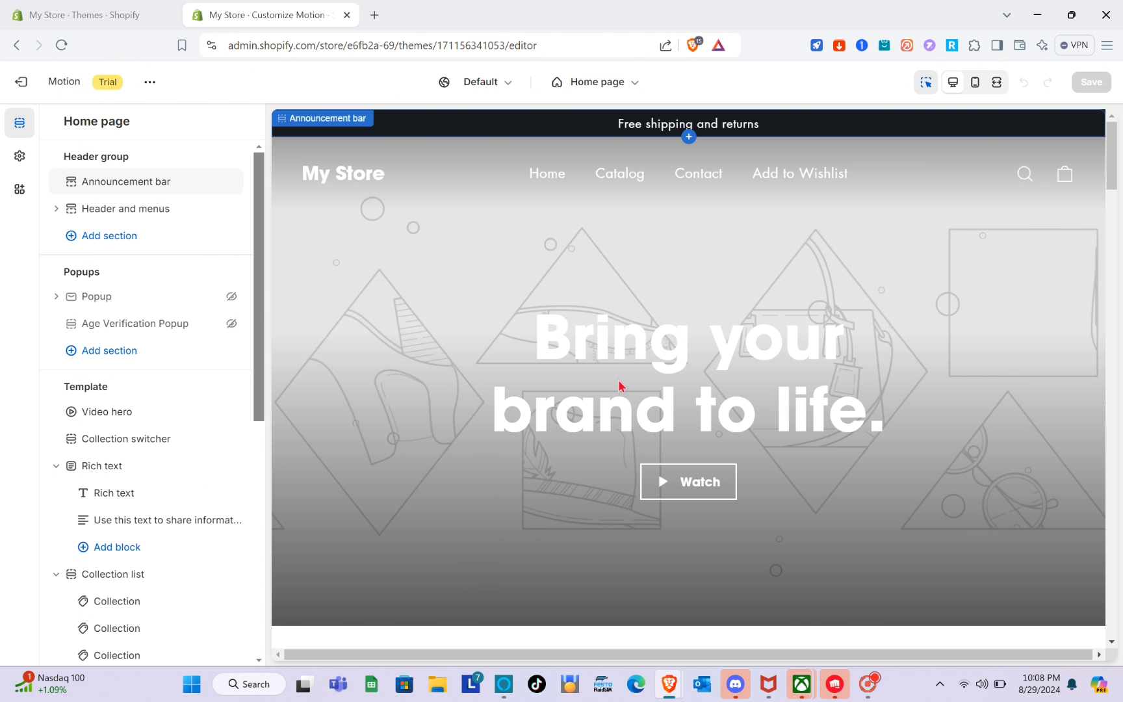
Review all Motion home page sections in the preview, from the video hero down to the footer
{"action": "scroll", "coordinate": [539, 388], "scroll_direction": "down", "scroll_amount": 3}
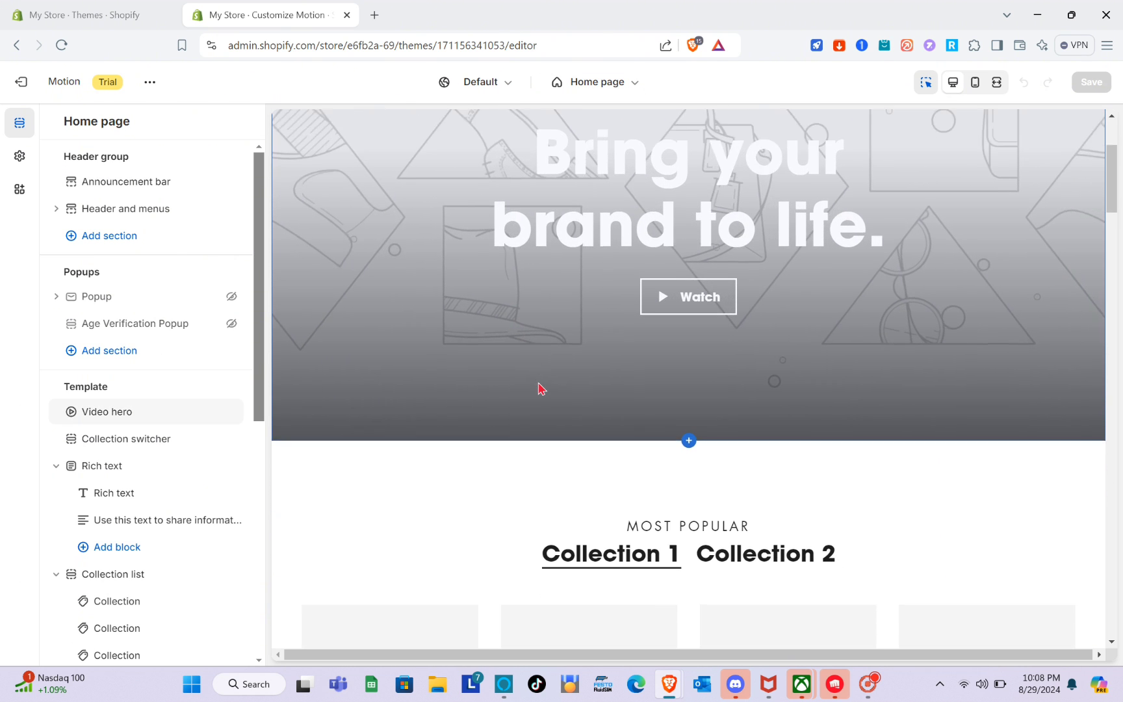
{"action": "scroll", "coordinate": [538, 389], "scroll_direction": "down", "scroll_amount": 4}
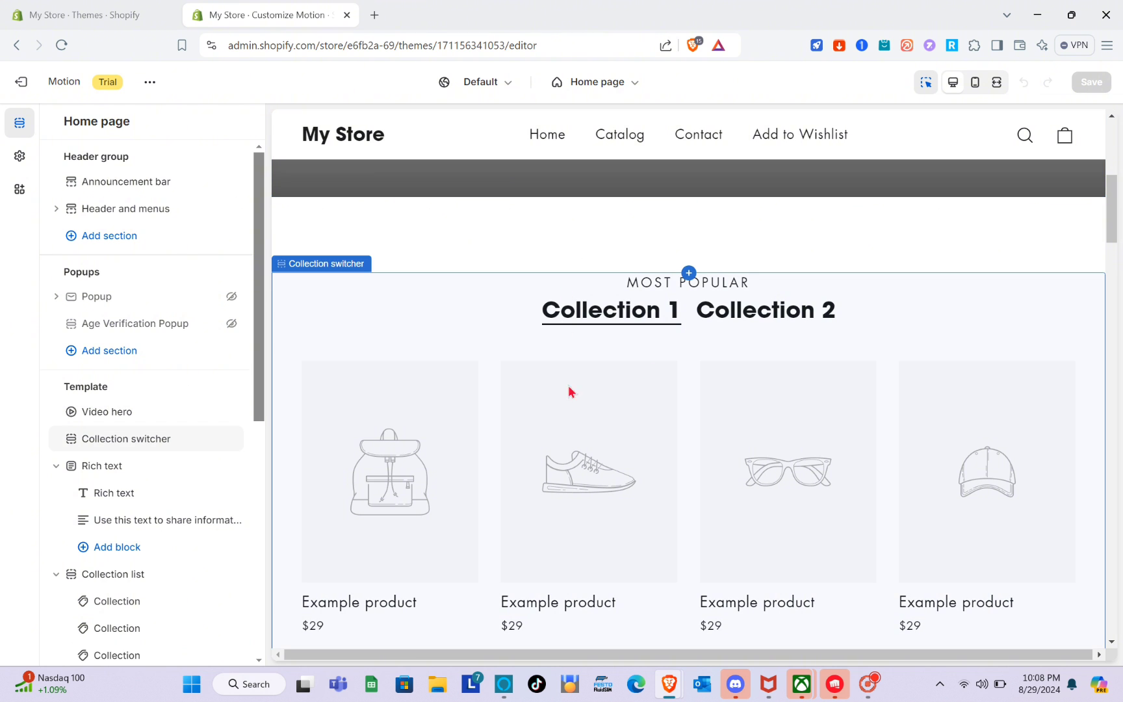
{"action": "scroll", "coordinate": [585, 426], "scroll_direction": "down", "scroll_amount": 8}
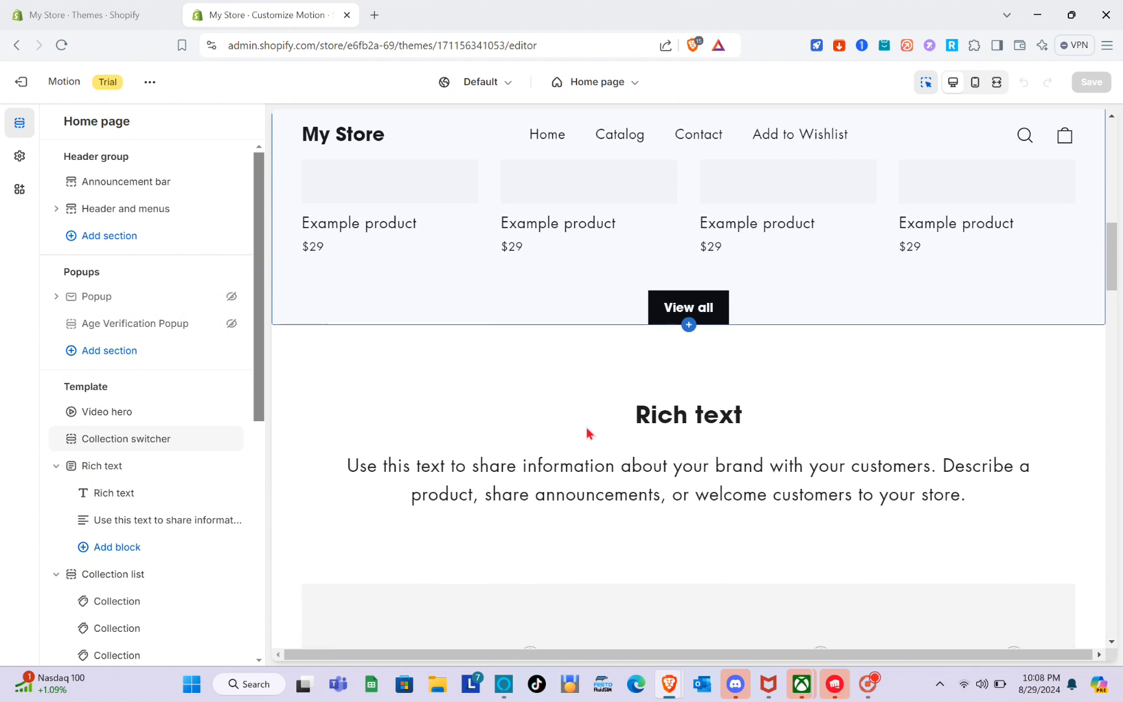
{"action": "scroll", "coordinate": [561, 398], "scroll_direction": "down", "scroll_amount": 4}
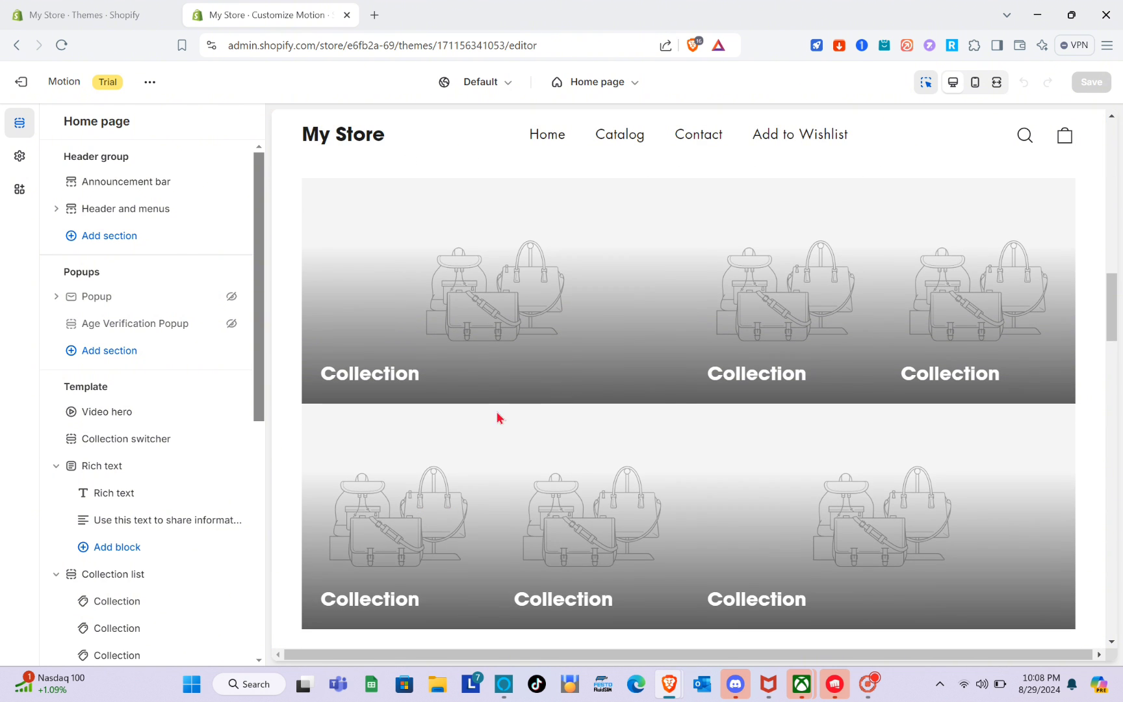
{"action": "scroll", "coordinate": [474, 504], "scroll_direction": "down", "scroll_amount": 4}
{"action": "scroll", "coordinate": [474, 505], "scroll_direction": "down", "scroll_amount": 4}
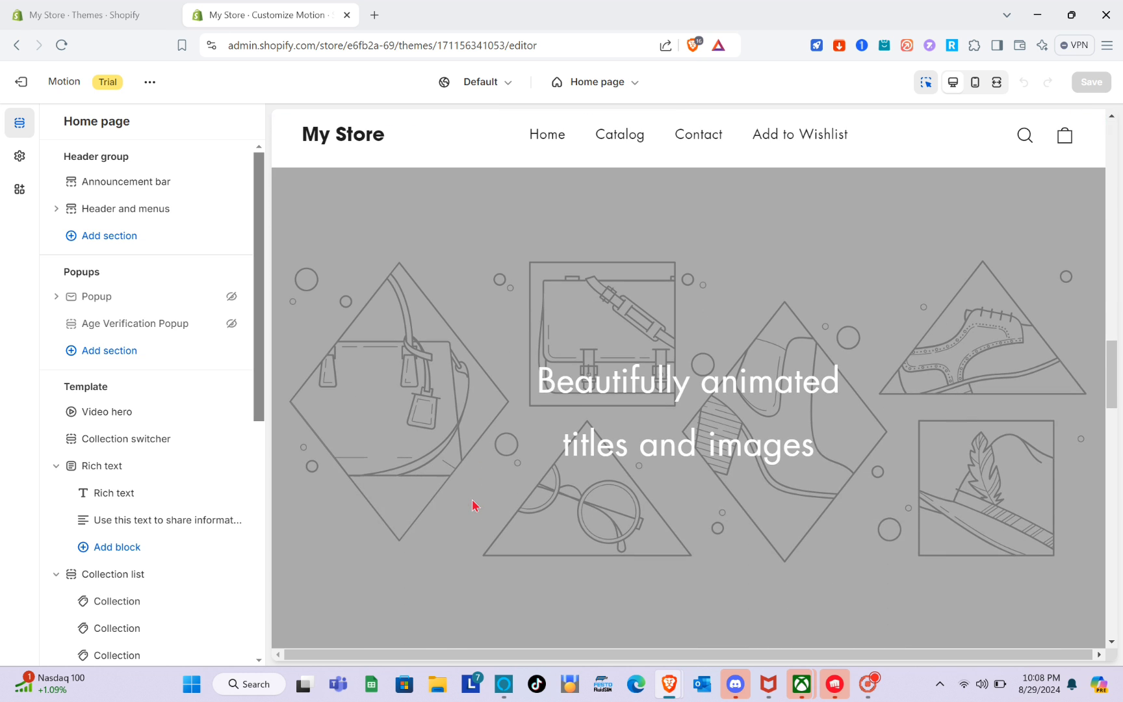
{"action": "scroll", "coordinate": [588, 499], "scroll_direction": "down", "scroll_amount": 10}
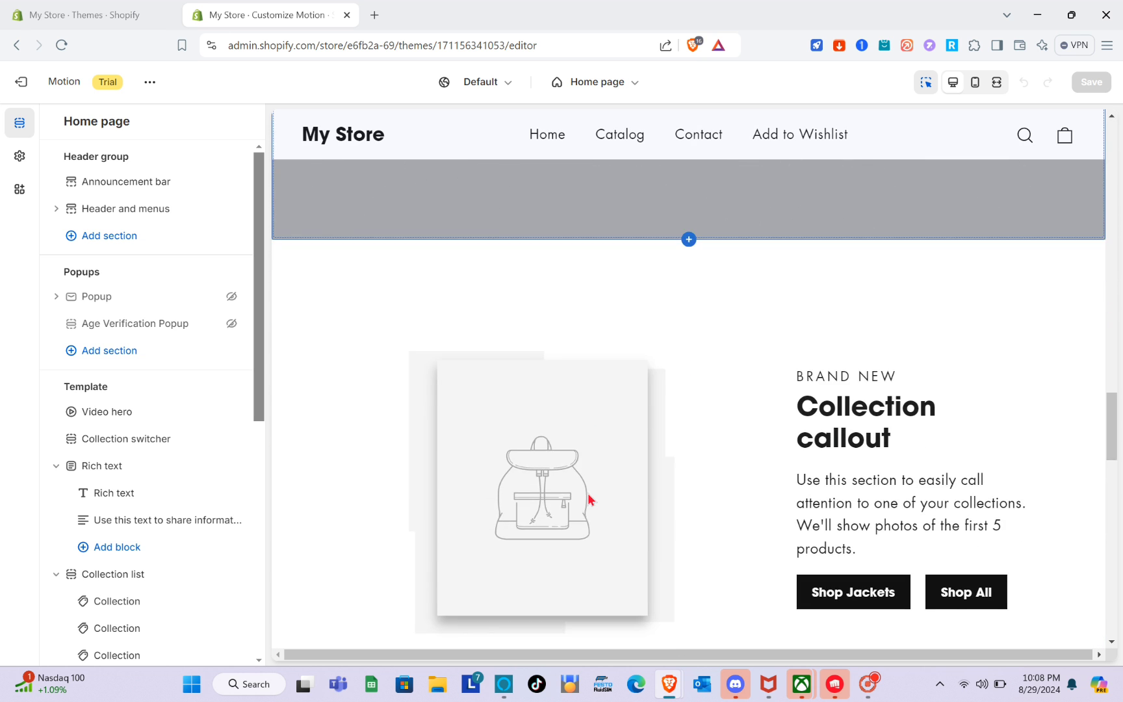
{"action": "scroll", "coordinate": [588, 495], "scroll_direction": "down", "scroll_amount": 9}
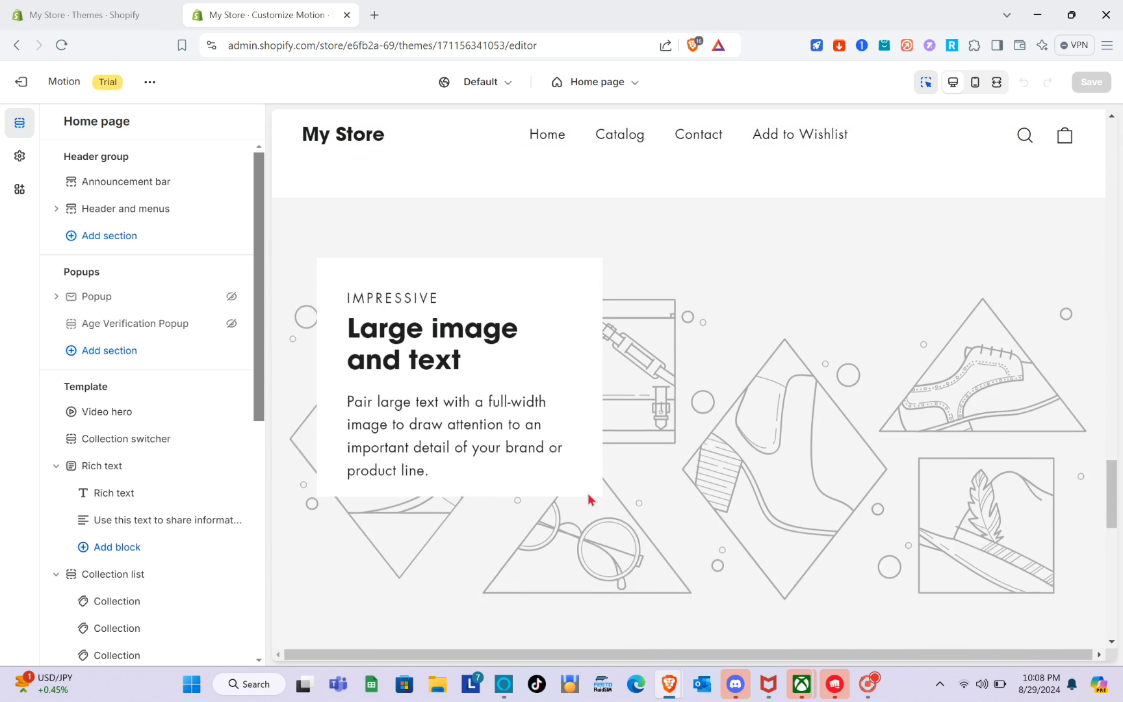
{"action": "scroll", "coordinate": [588, 498], "scroll_direction": "down", "scroll_amount": 6}
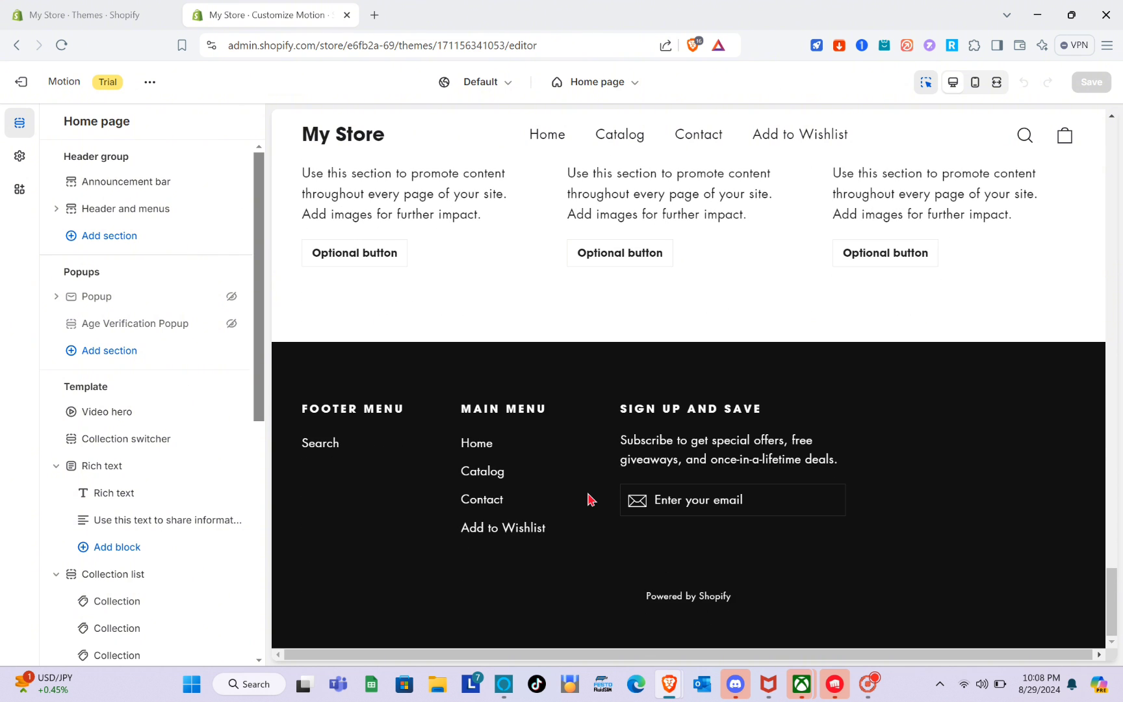
{"action": "scroll", "coordinate": [588, 497], "scroll_direction": "up", "scroll_amount": 14}
{"action": "scroll", "coordinate": [591, 499], "scroll_direction": "up", "scroll_amount": 12}
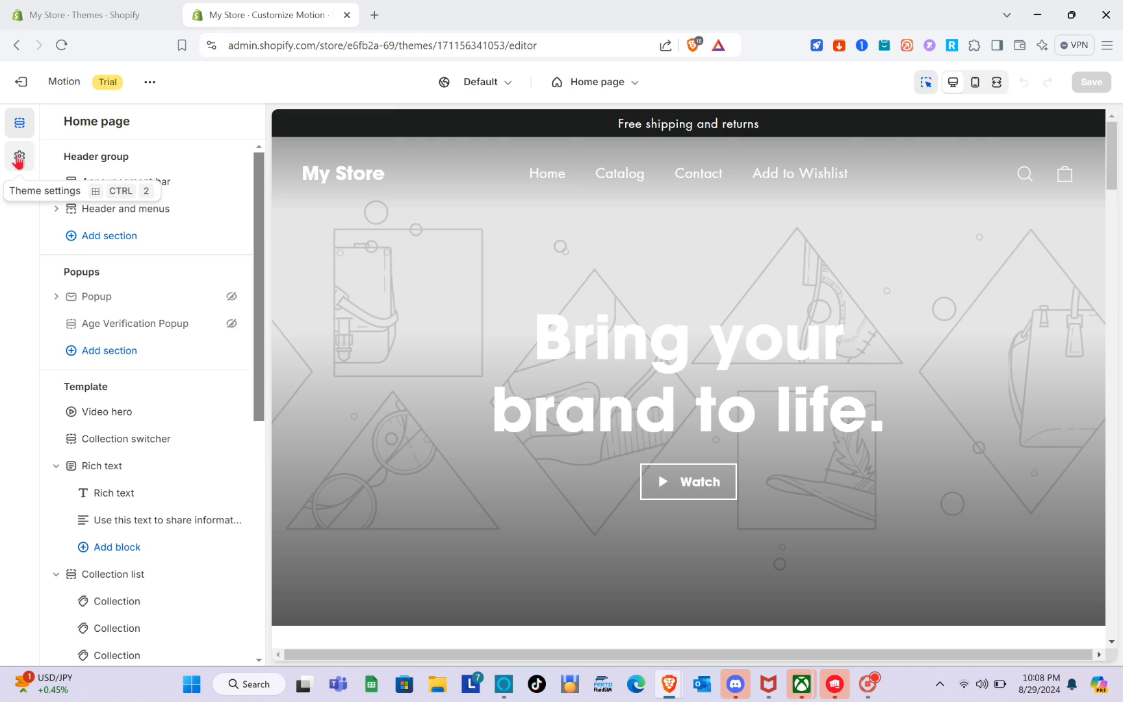
Set the general background color to #AEDA4F in the Motion theme's color settings
{"action": "left_click", "coordinate": [18, 158]}
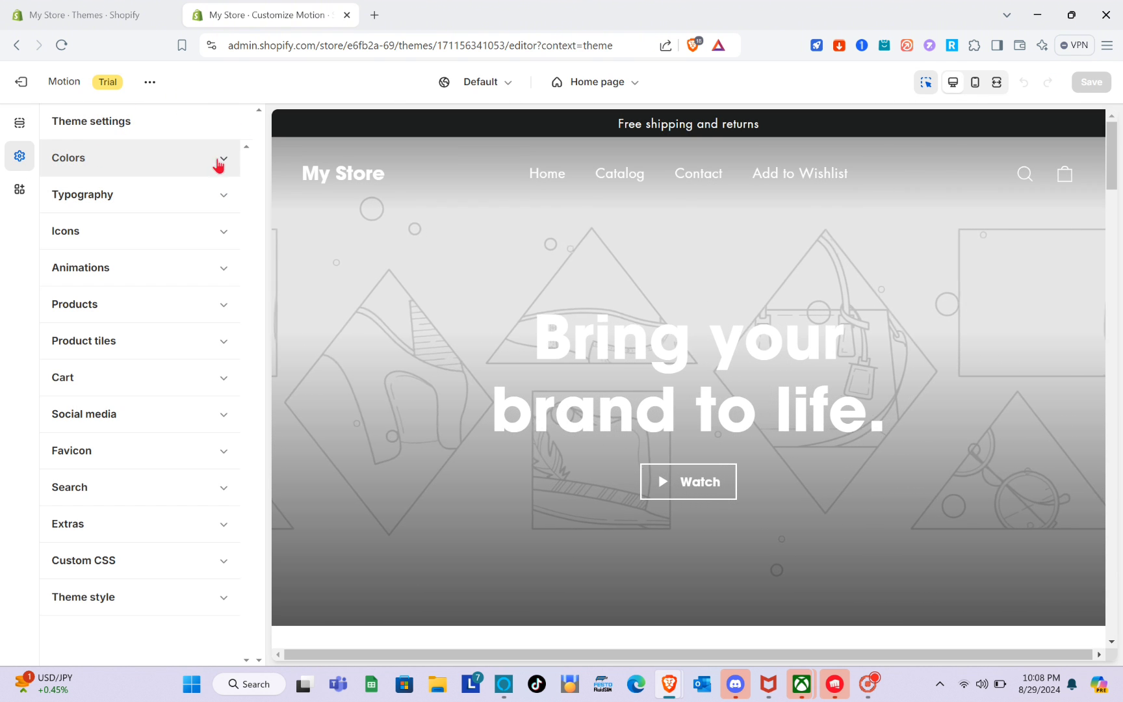
{"action": "left_click", "coordinate": [223, 163]}
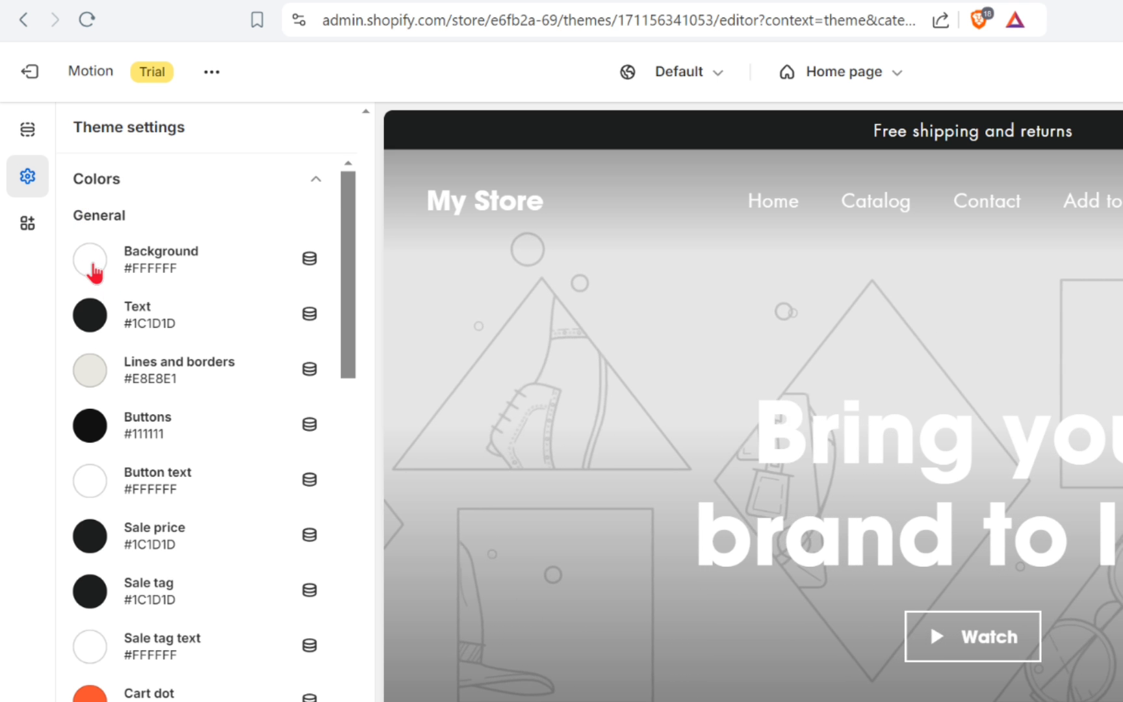
{"action": "left_click", "coordinate": [91, 263]}
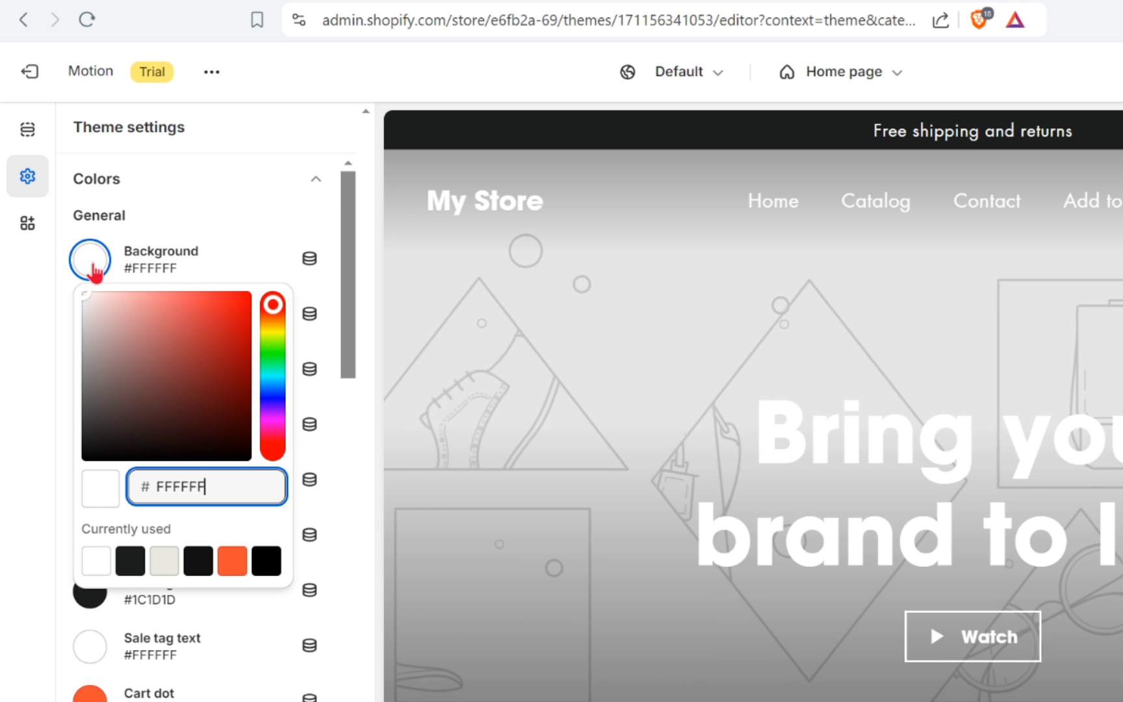
{"action": "left_click", "coordinate": [153, 333]}
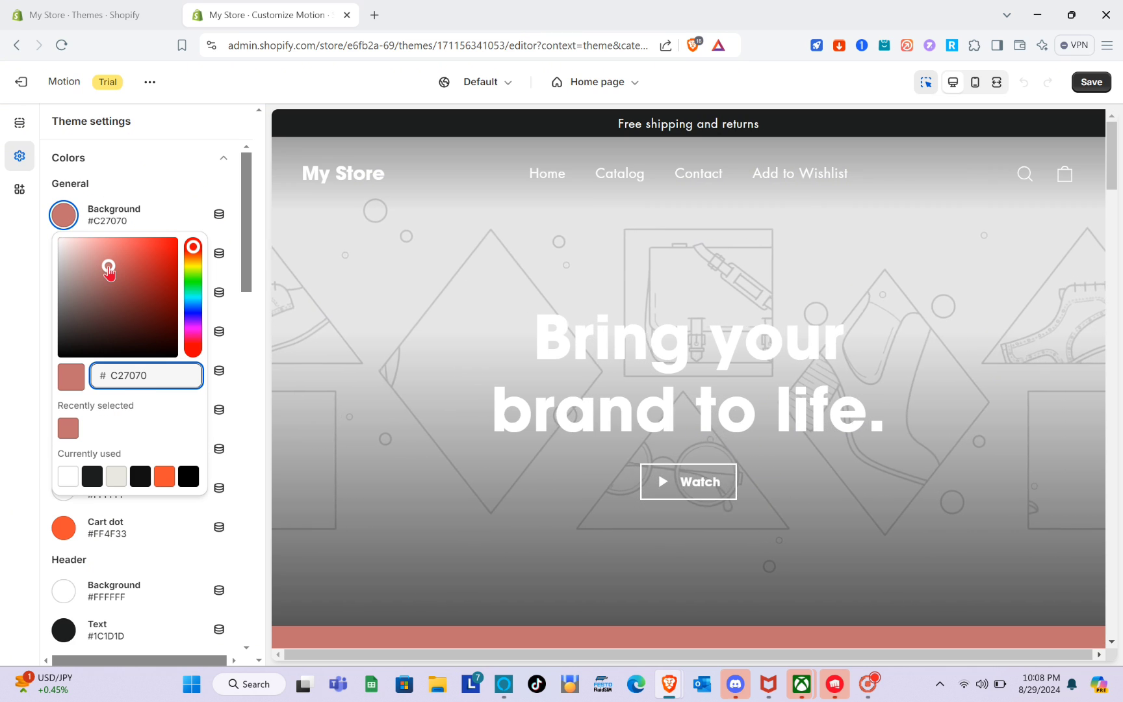
{"action": "scroll", "coordinate": [594, 405], "scroll_direction": "down", "scroll_amount": 2}
{"action": "scroll", "coordinate": [422, 317], "scroll_direction": "down", "scroll_amount": 4}
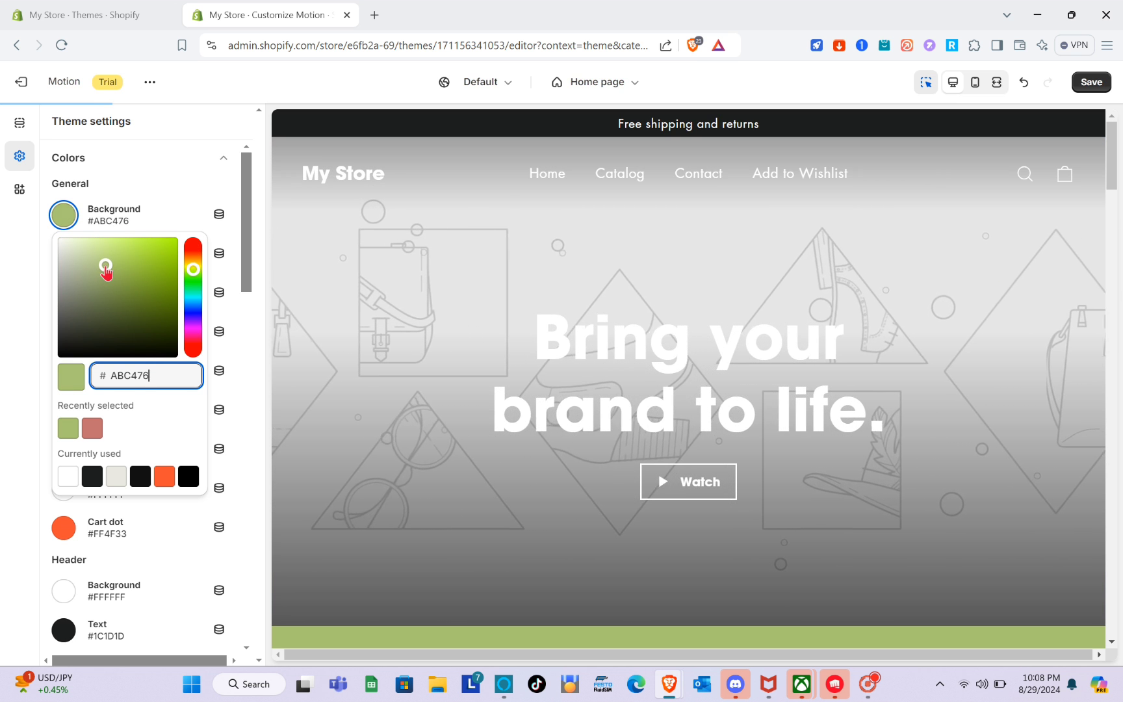
{"action": "left_click_drag", "start_coordinate": [106, 271], "coordinate": [136, 252]}
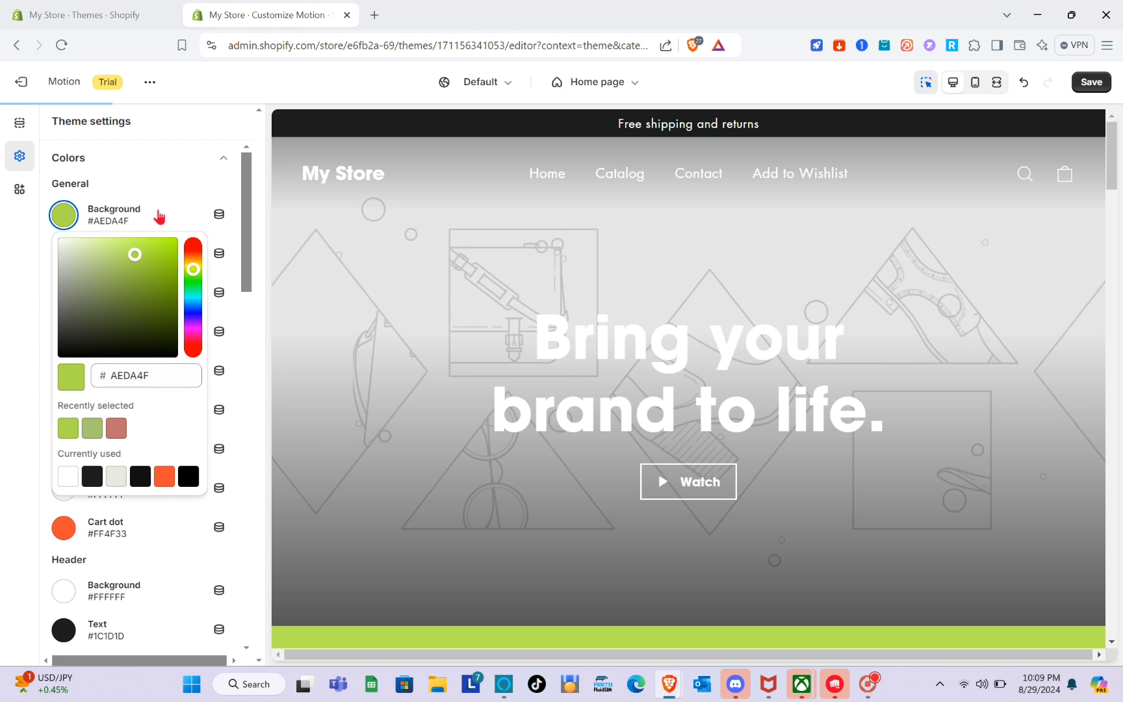
{"action": "left_click", "coordinate": [160, 216]}
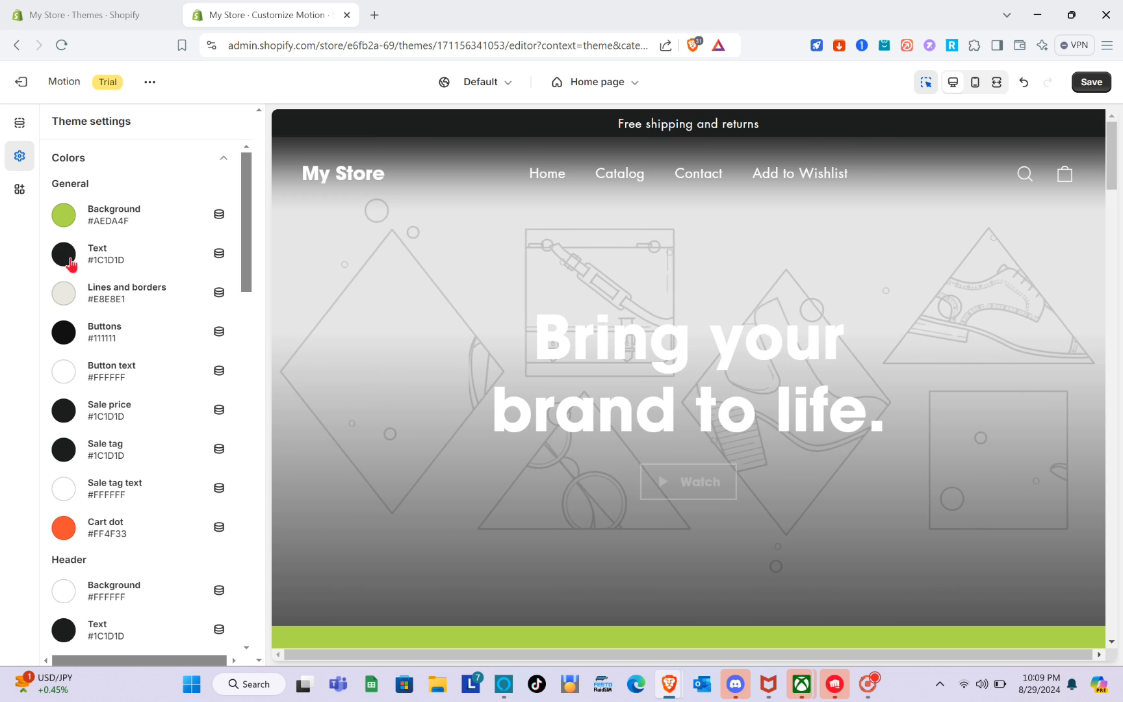
Set the general lines and borders color to #646413 and the buttons color to #D7CDCD
{"action": "left_click", "coordinate": [65, 296]}
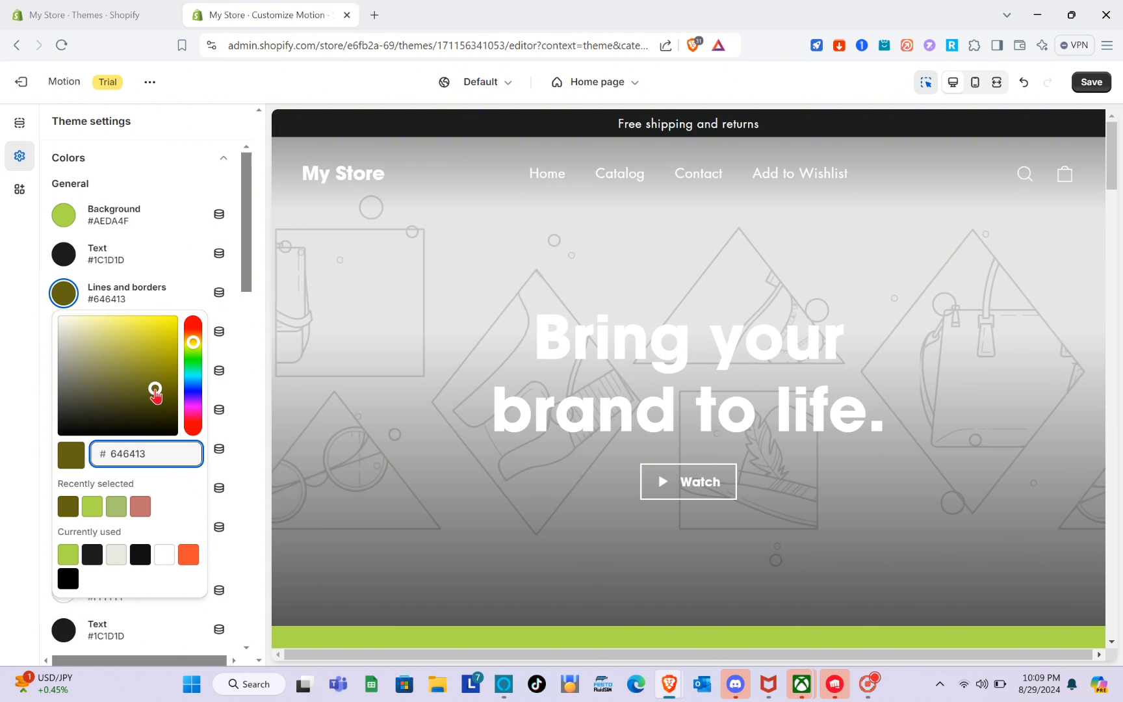
{"action": "left_click", "coordinate": [161, 295]}
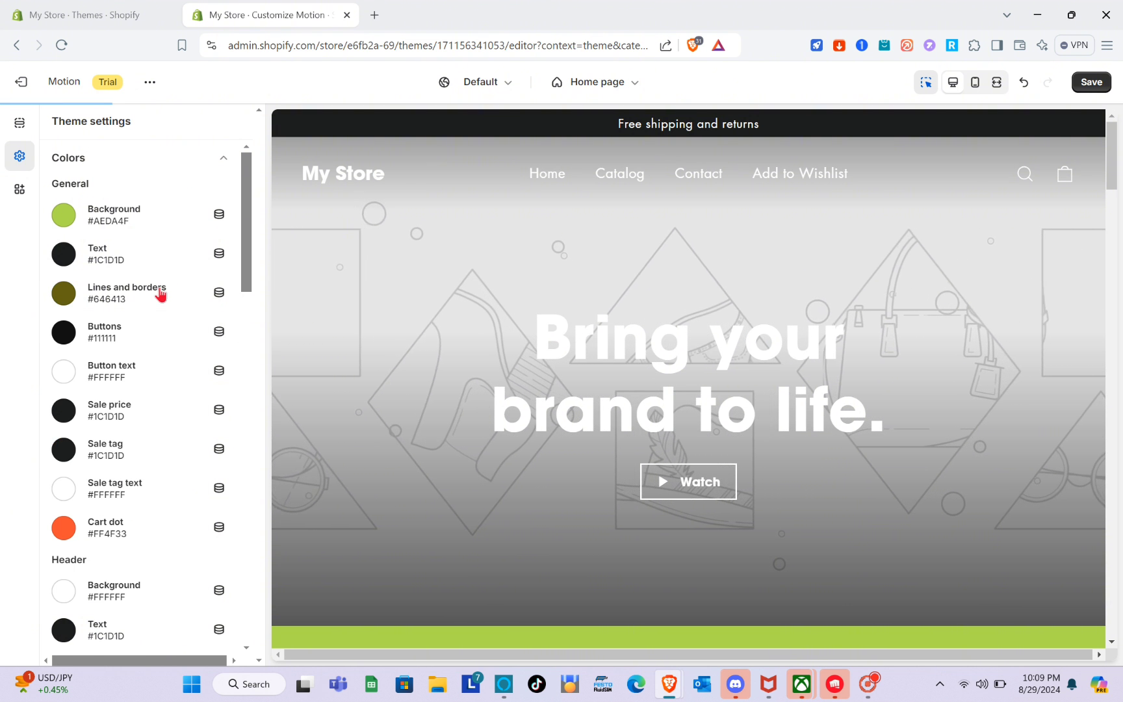
{"action": "left_click", "coordinate": [69, 341]}
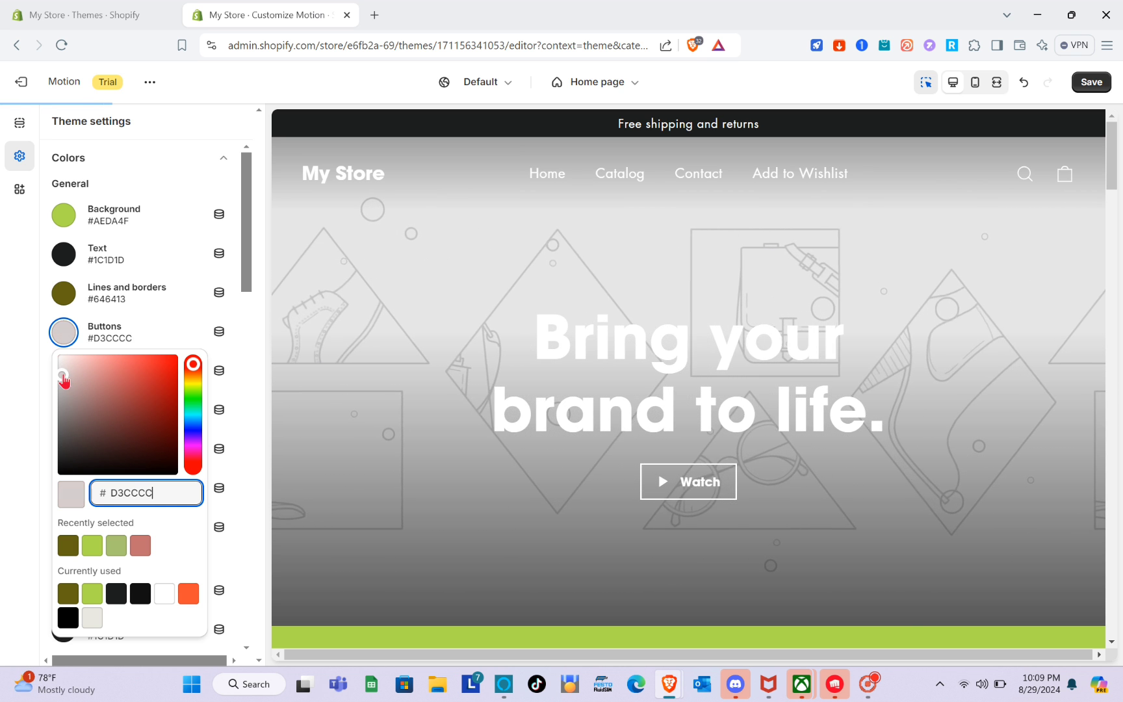
{"action": "left_click", "coordinate": [63, 382]}
{"action": "left_click", "coordinate": [127, 329]}
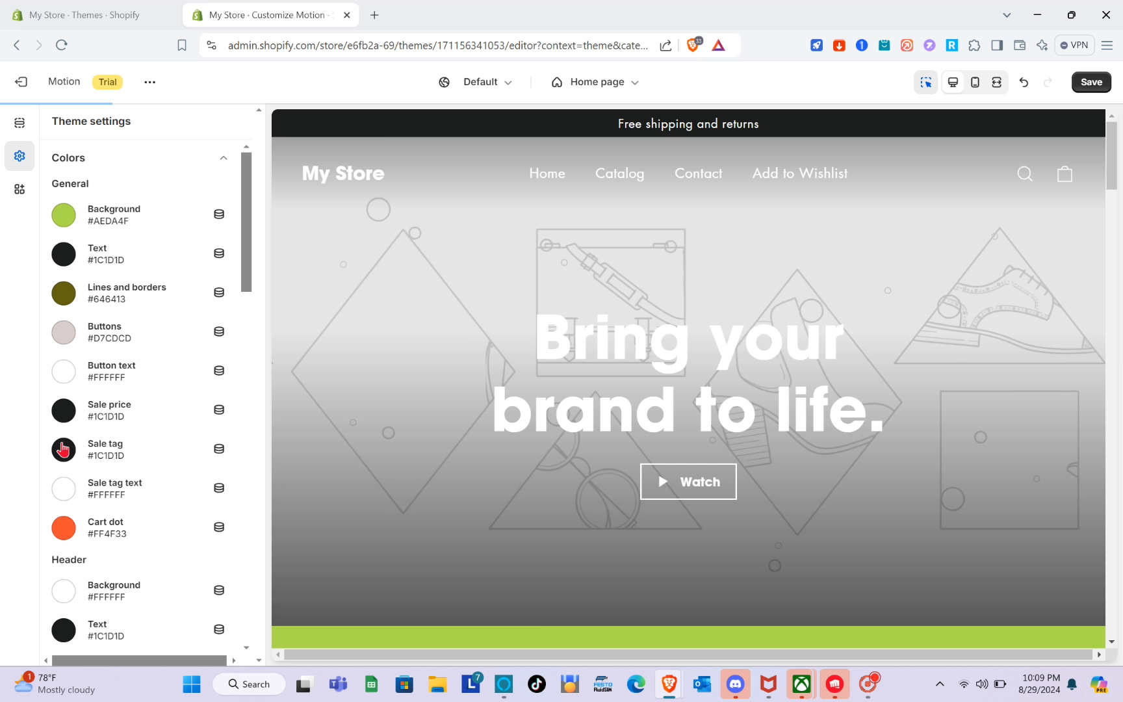
Set both the header background color and the announcement bar color to #646413
{"action": "scroll", "coordinate": [111, 471], "scroll_direction": "down", "scroll_amount": 3}
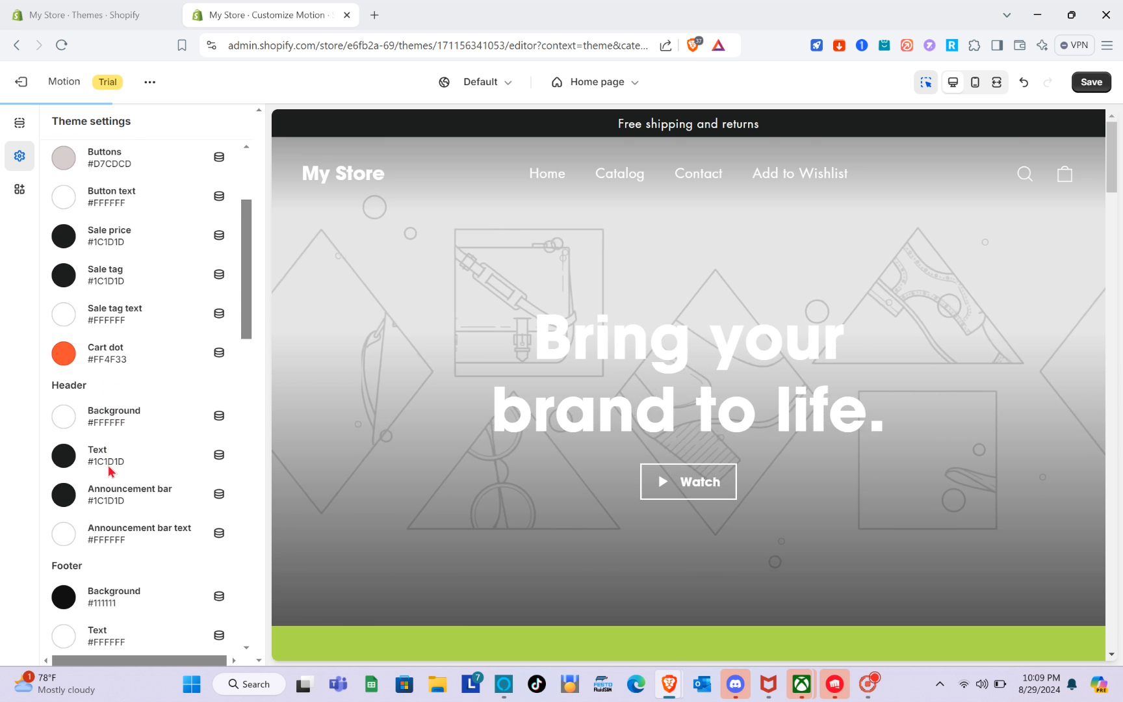
{"action": "scroll", "coordinate": [109, 467], "scroll_direction": "down", "scroll_amount": 2}
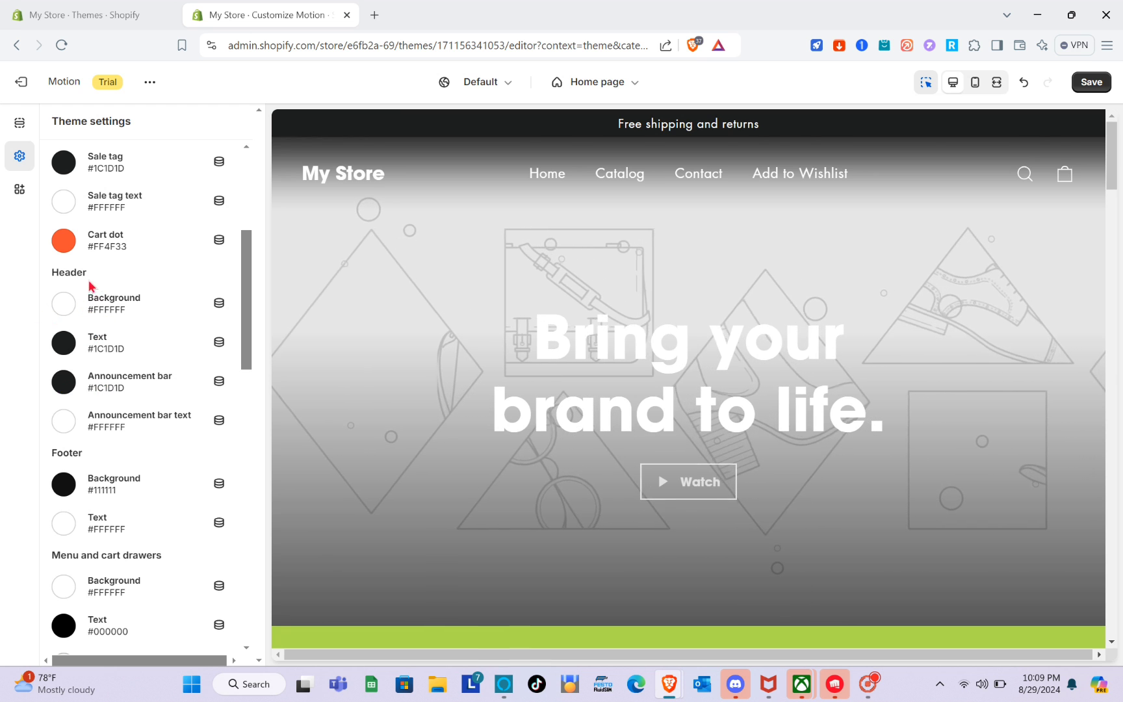
{"action": "scroll", "coordinate": [91, 286], "scroll_direction": "up", "scroll_amount": 5}
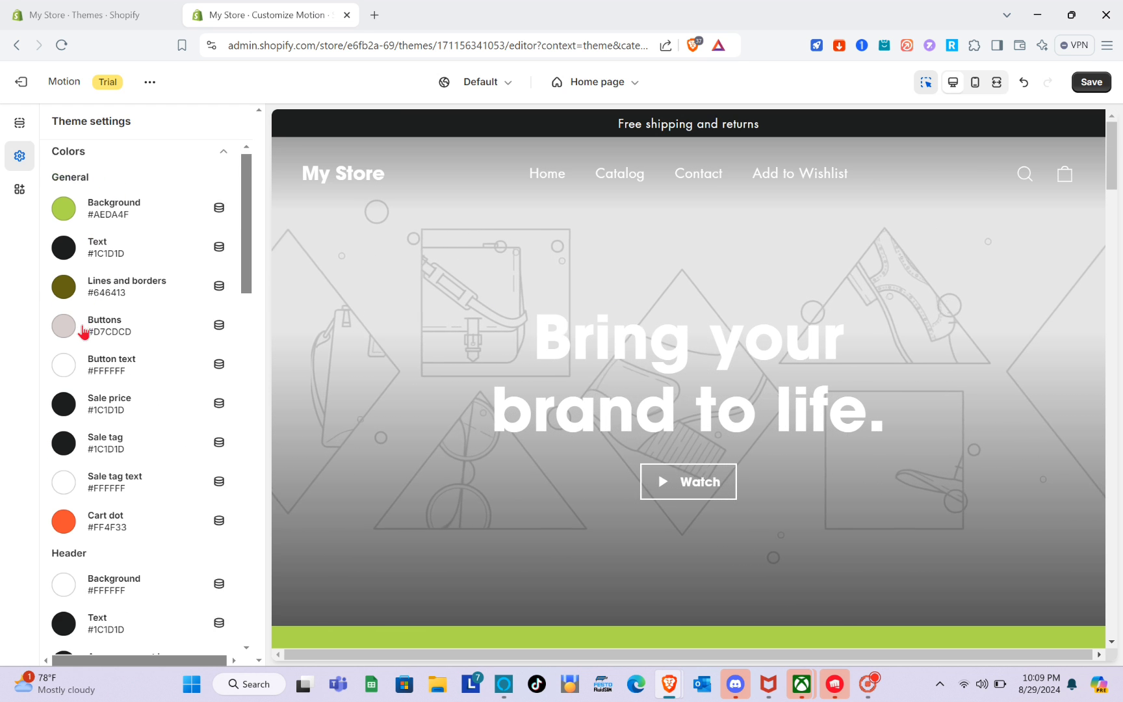
{"action": "scroll", "coordinate": [83, 333], "scroll_direction": "down", "scroll_amount": 4}
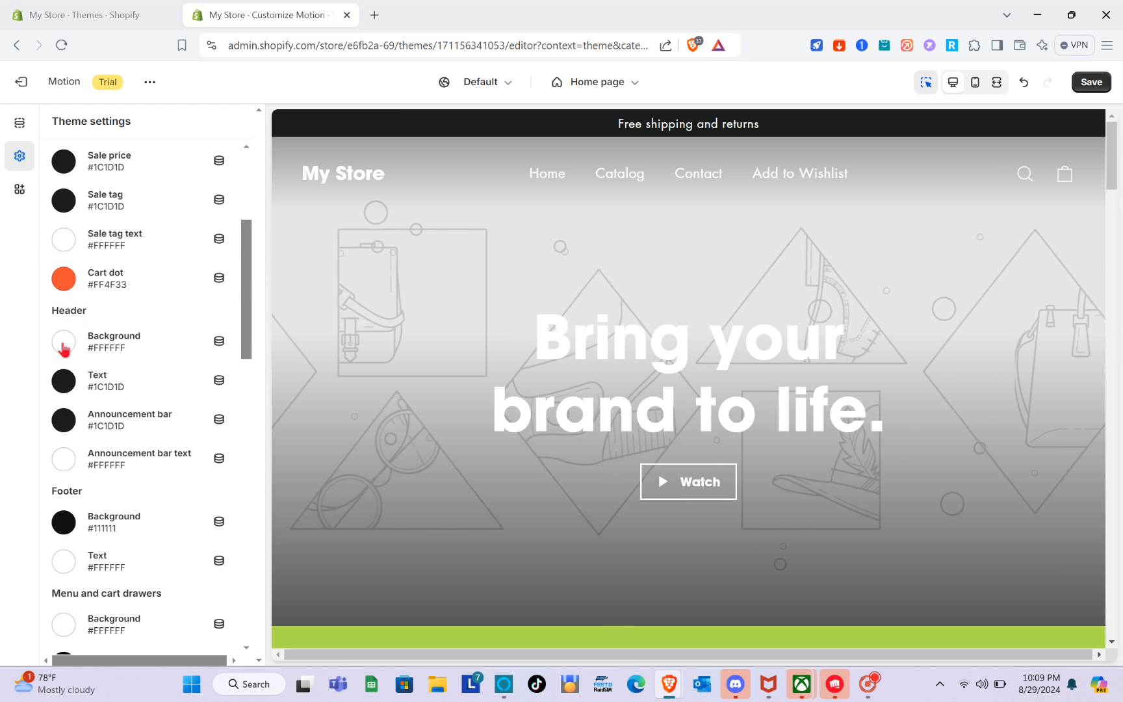
{"action": "left_click", "coordinate": [64, 344]}
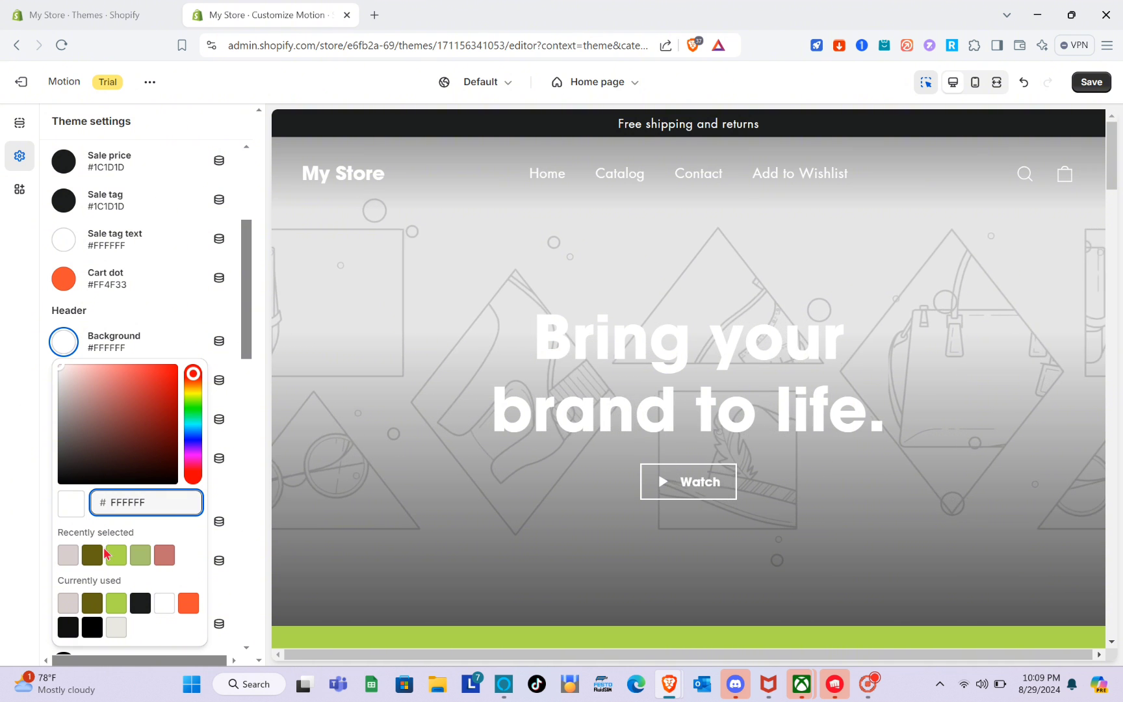
{"action": "left_click", "coordinate": [92, 556]}
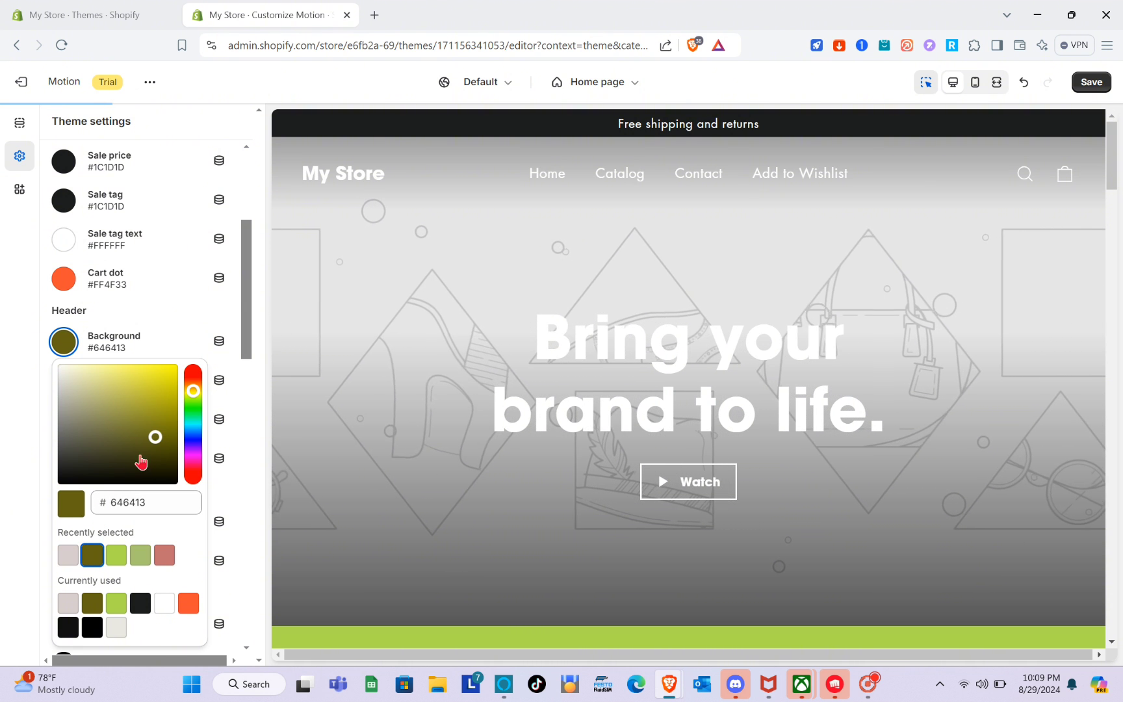
{"action": "left_click", "coordinate": [115, 343]}
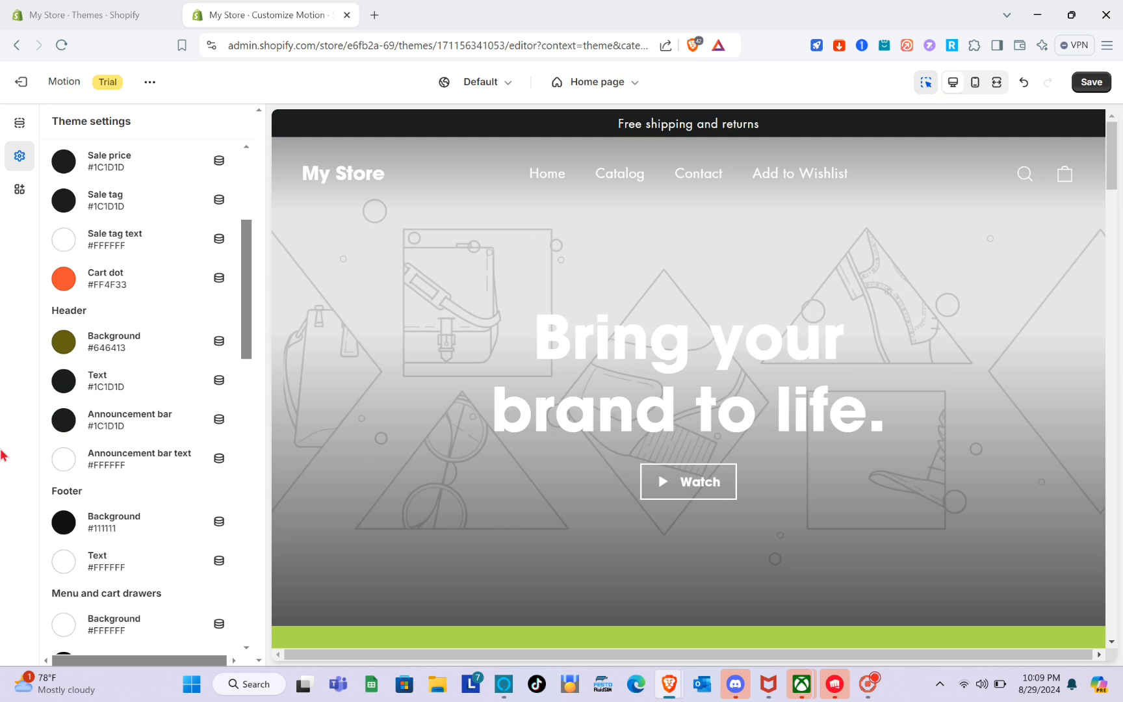
{"action": "left_click", "coordinate": [65, 420]}
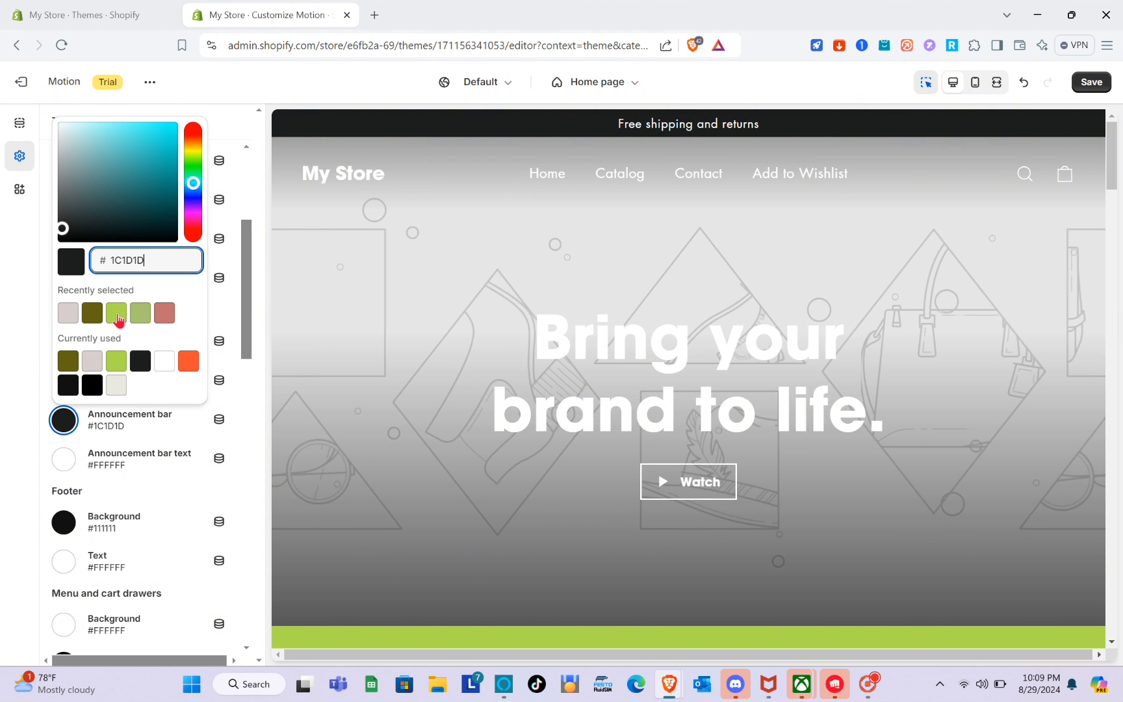
{"action": "left_click", "coordinate": [71, 364]}
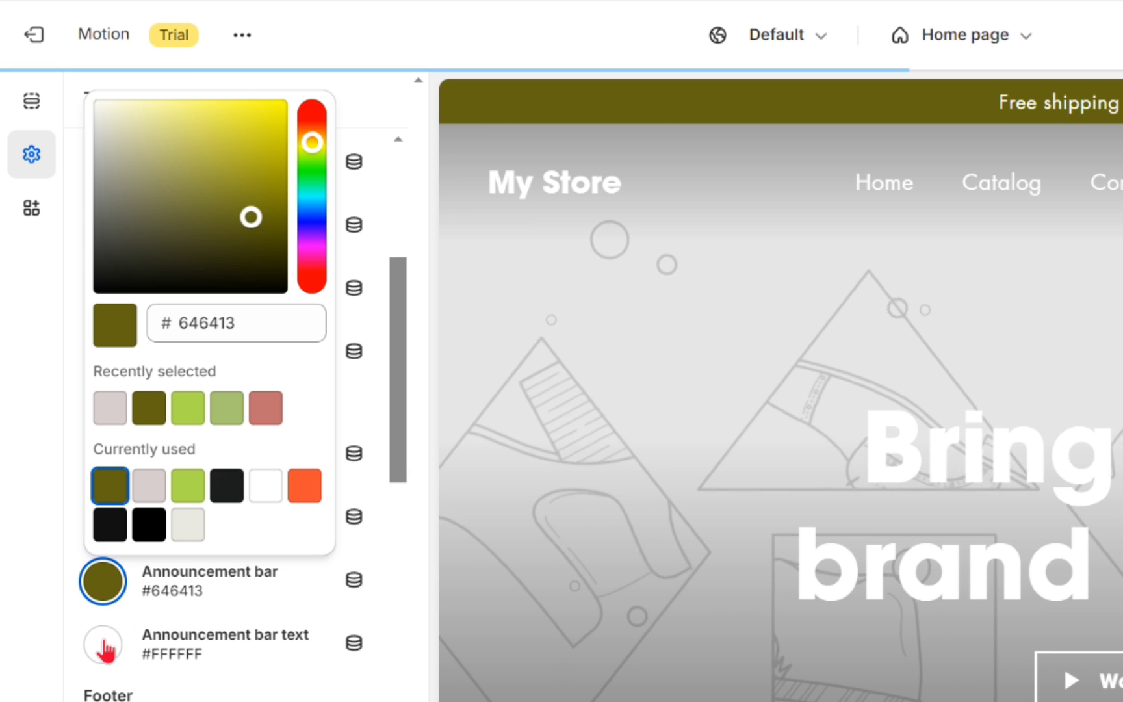
Review the remaining color settings, from announcement bar text through footer, drawers and image overlays to animations, and collapse the color group
{"action": "left_click", "coordinate": [104, 645]}
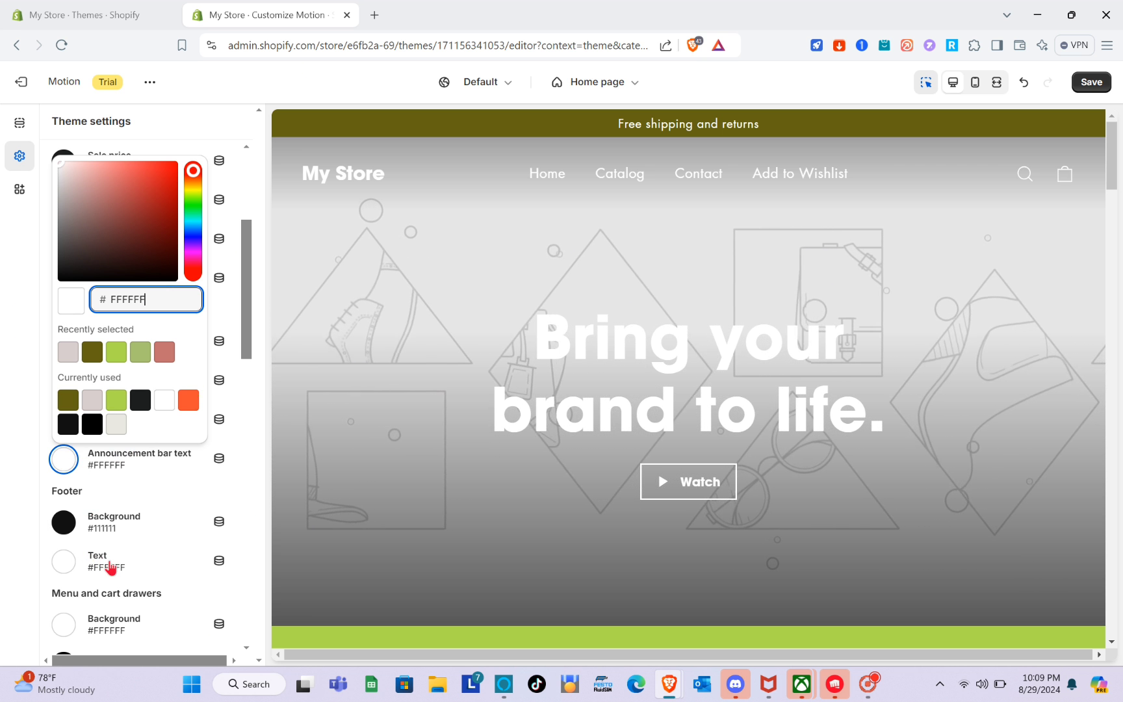
{"action": "scroll", "coordinate": [110, 568], "scroll_direction": "down", "scroll_amount": 1}
{"action": "scroll", "coordinate": [137, 546], "scroll_direction": "down", "scroll_amount": 7}
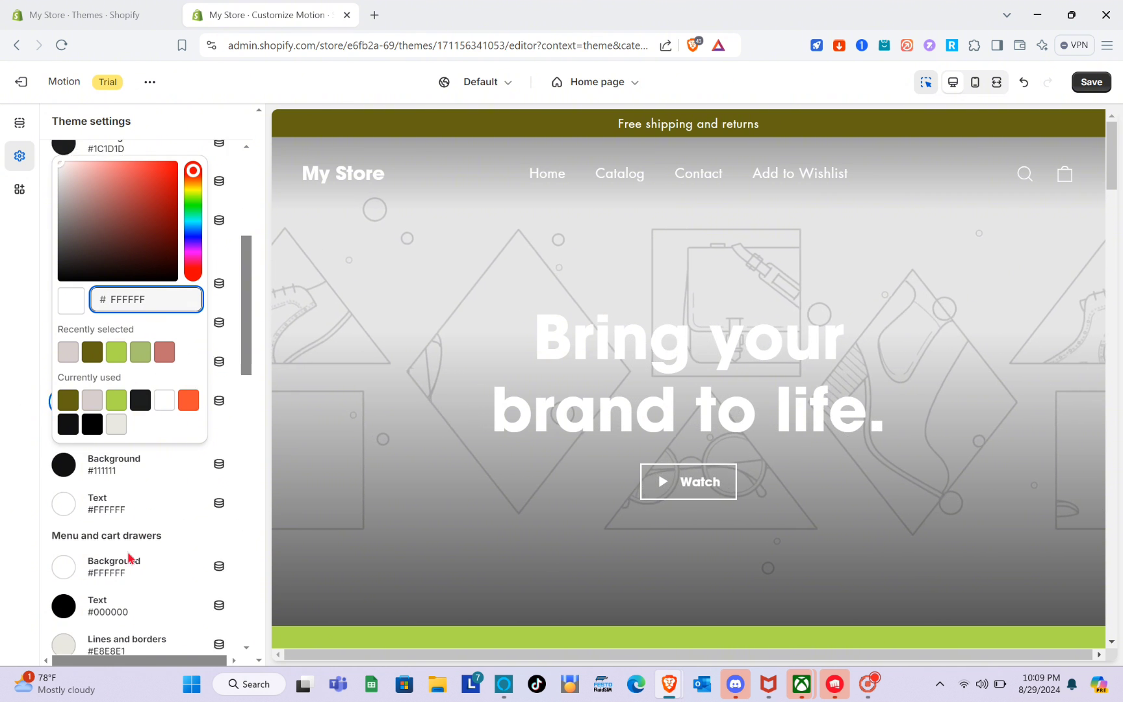
{"action": "scroll", "coordinate": [130, 558], "scroll_direction": "down", "scroll_amount": 2}
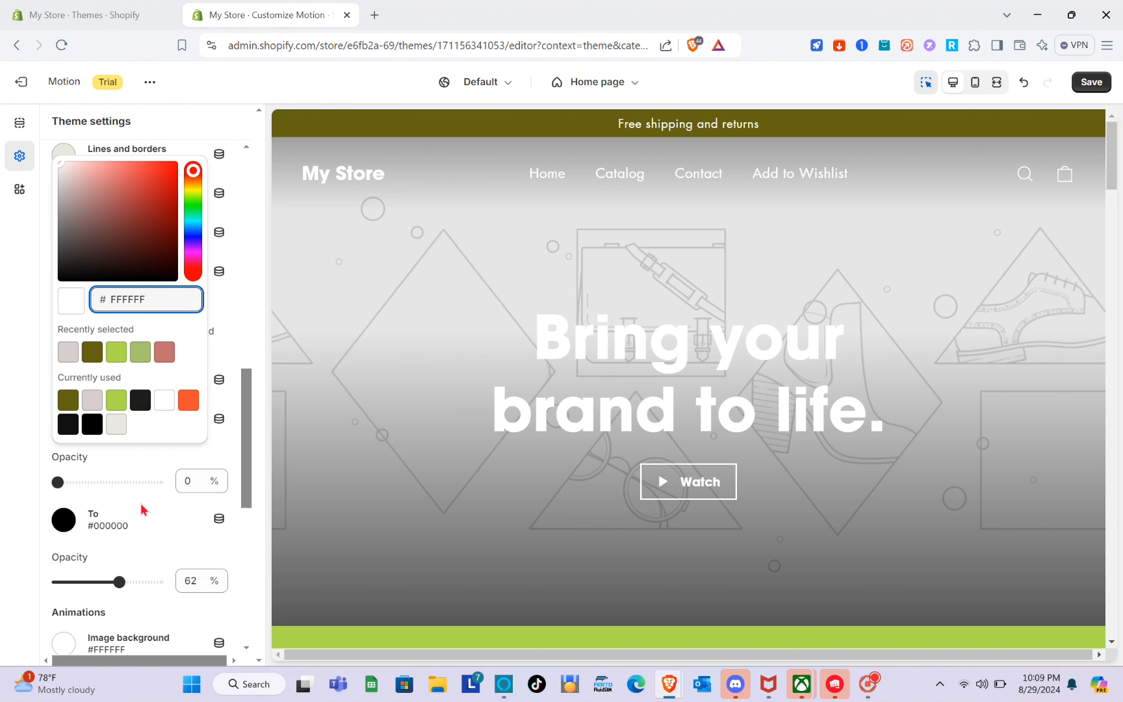
{"action": "left_click", "coordinate": [138, 458]}
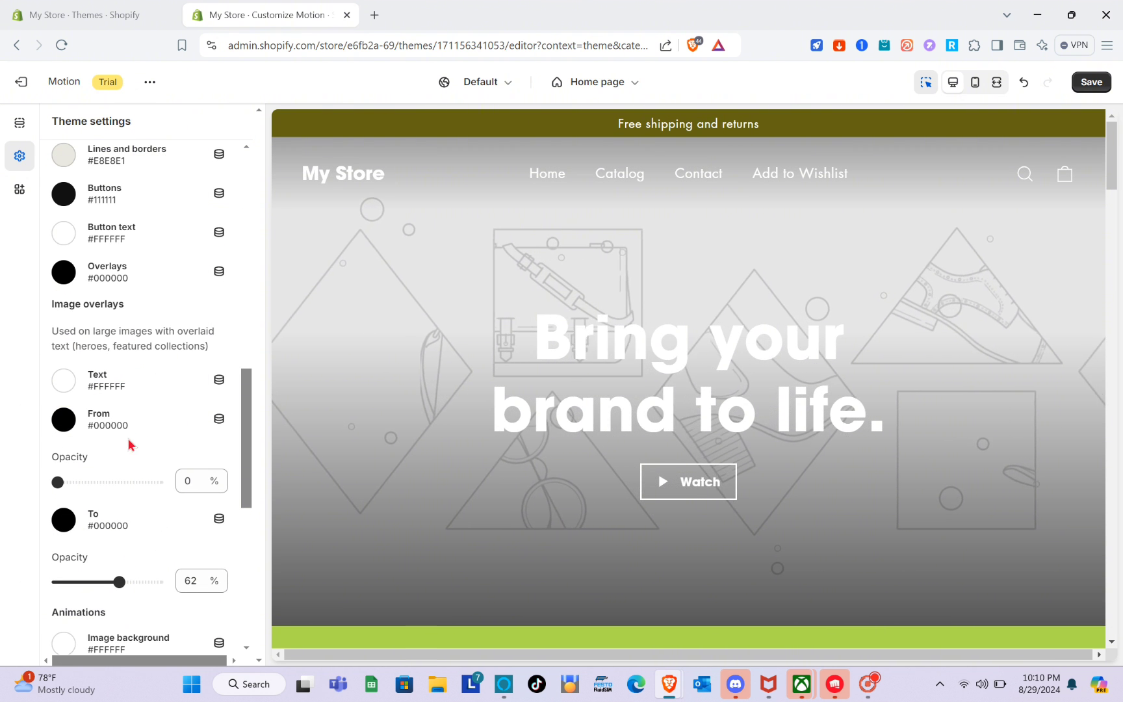
{"action": "scroll", "coordinate": [123, 361], "scroll_direction": "down", "scroll_amount": 5}
{"action": "scroll", "coordinate": [123, 356], "scroll_direction": "down", "scroll_amount": 3}
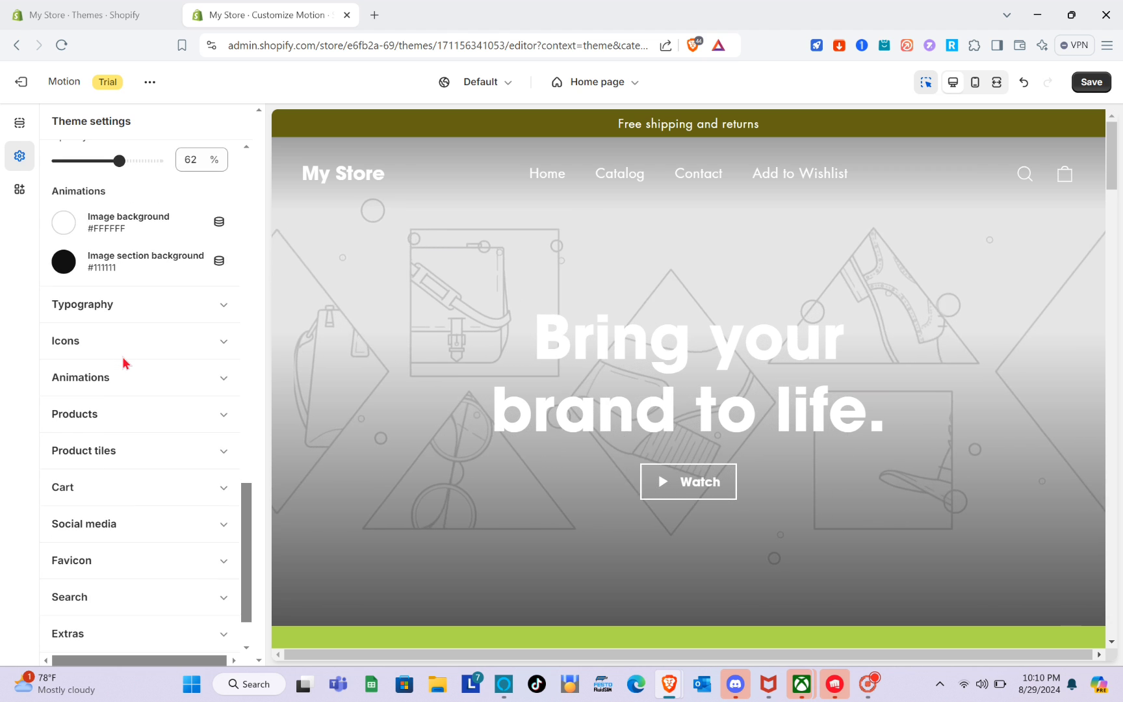
{"action": "scroll", "coordinate": [123, 362], "scroll_direction": "up", "scroll_amount": 15}
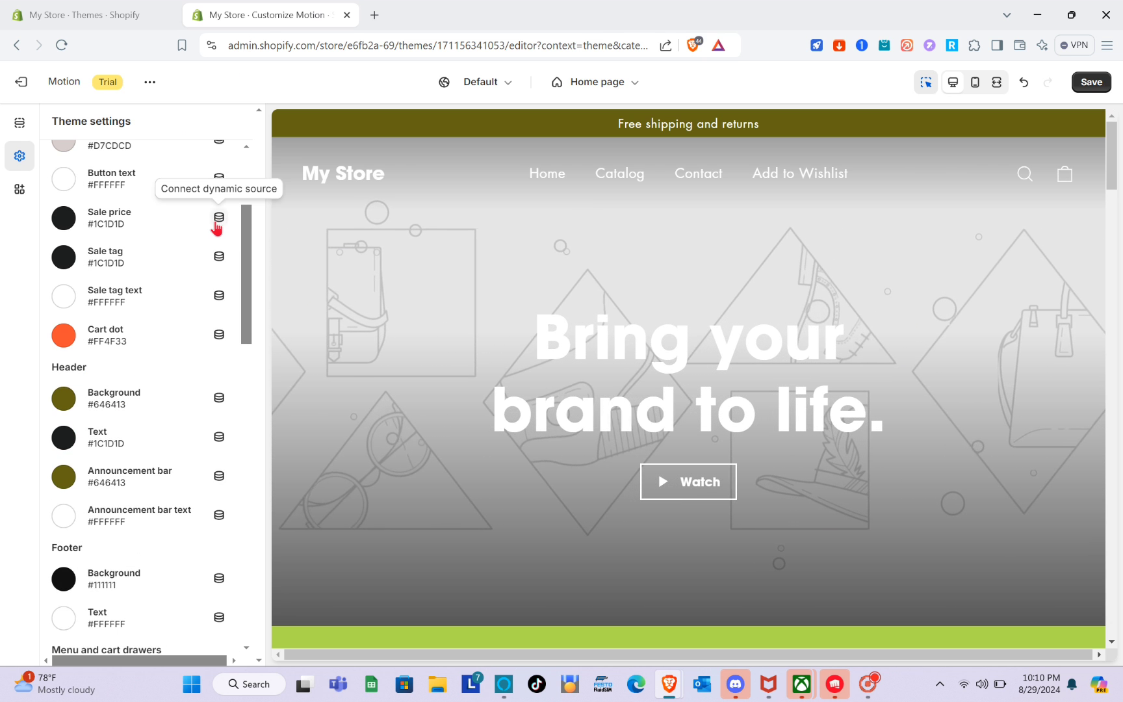
{"action": "scroll", "coordinate": [218, 218], "scroll_direction": "up", "scroll_amount": 4}
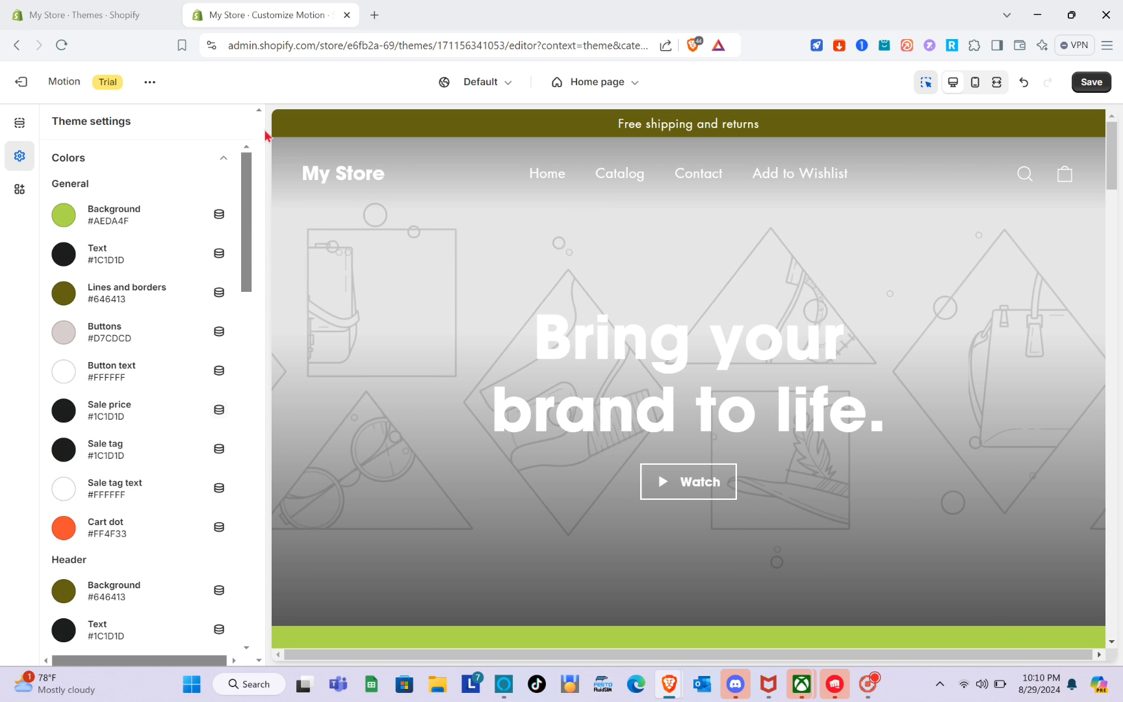
{"action": "left_click", "coordinate": [229, 164]}
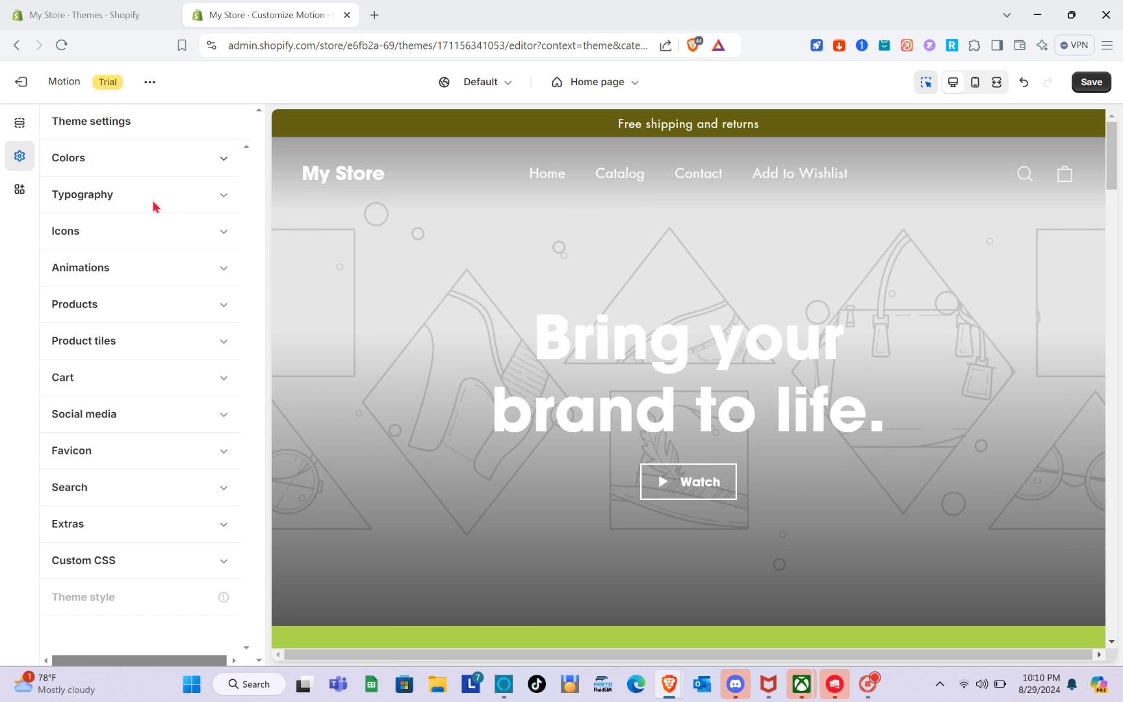
Browse the fonts available for headings in the typography settings and leave the font selection without choosing one
{"action": "left_click", "coordinate": [220, 207]}
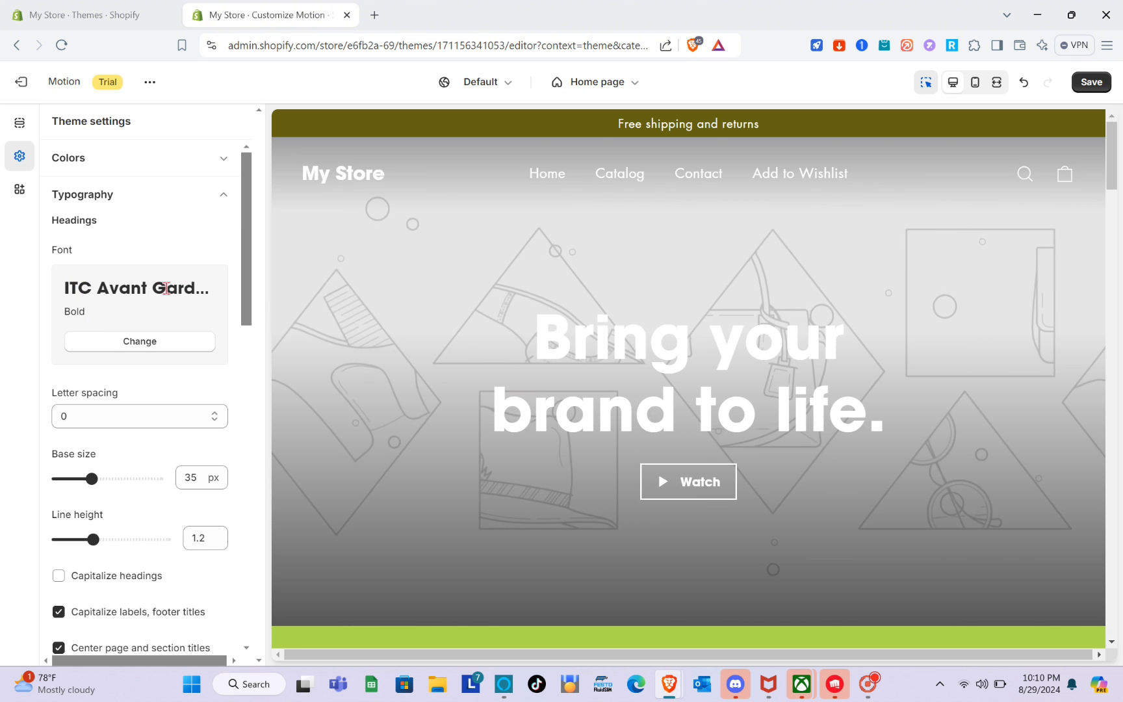
{"action": "scroll", "coordinate": [125, 306], "scroll_direction": "down", "scroll_amount": 1}
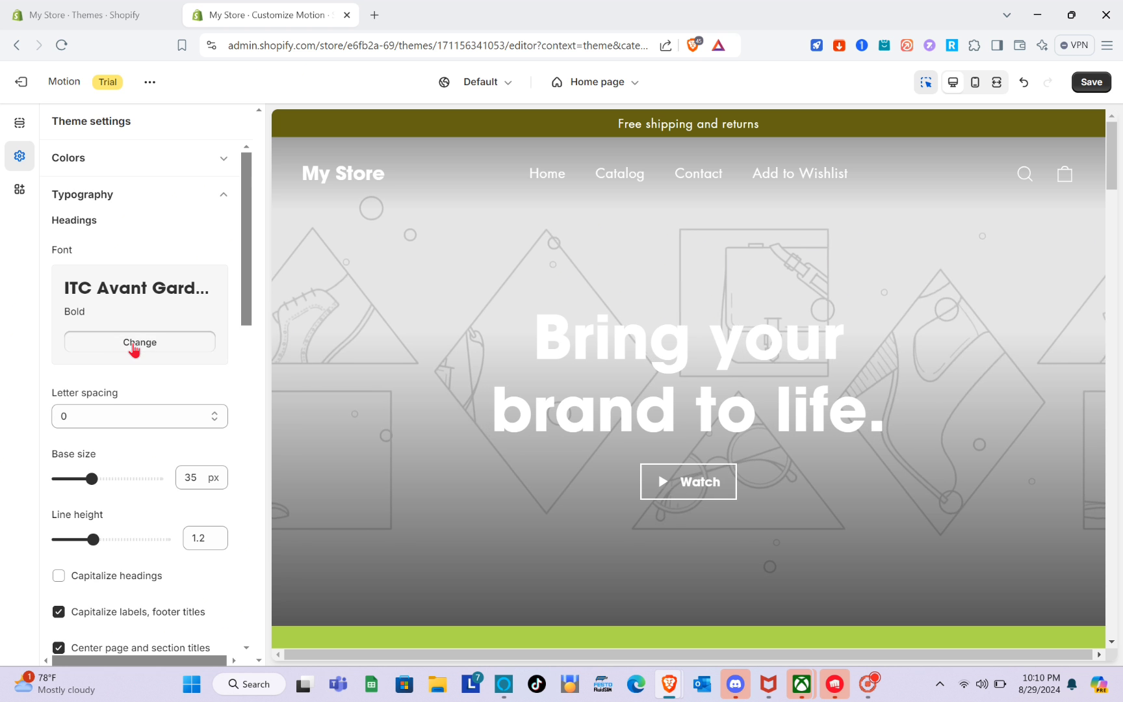
{"action": "left_click", "coordinate": [134, 345]}
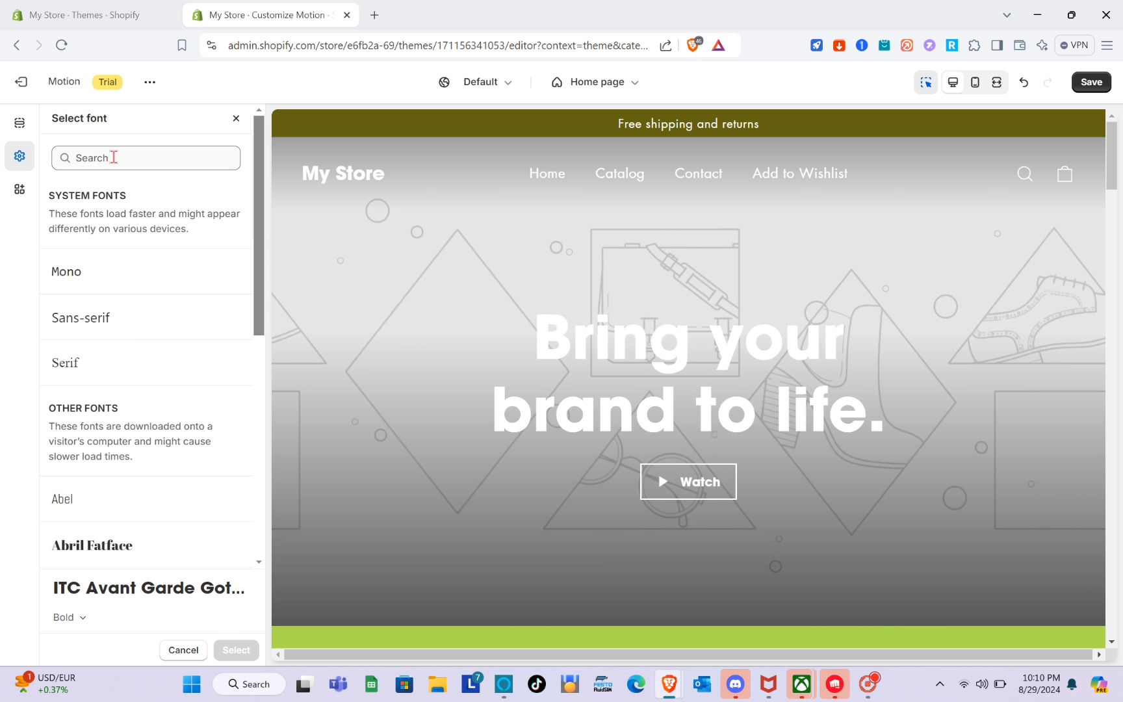
{"action": "scroll", "coordinate": [113, 351], "scroll_direction": "down", "scroll_amount": 7}
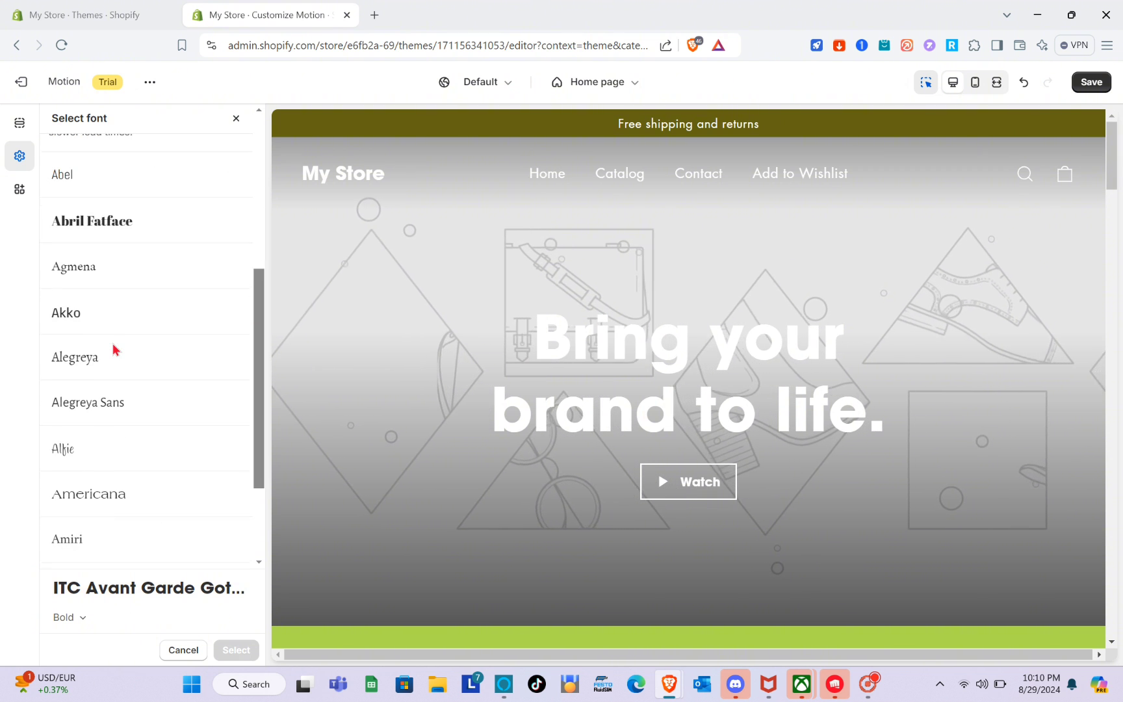
{"action": "scroll", "coordinate": [113, 351], "scroll_direction": "up", "scroll_amount": 7}
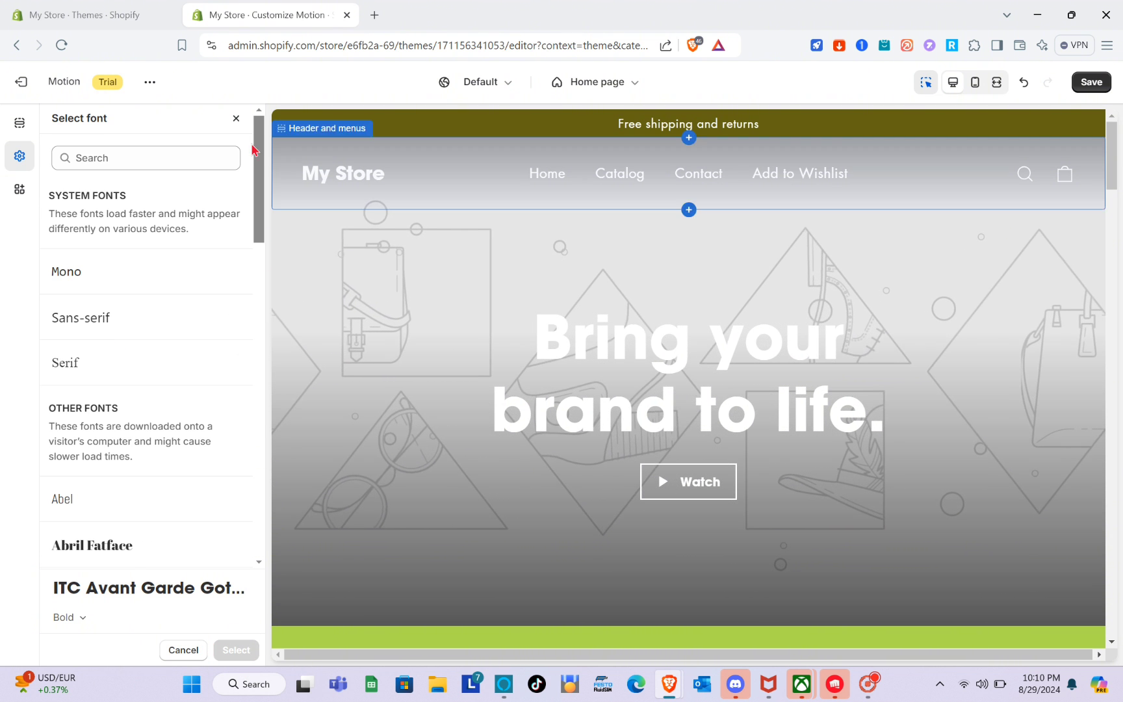
{"action": "left_click", "coordinate": [235, 119]}
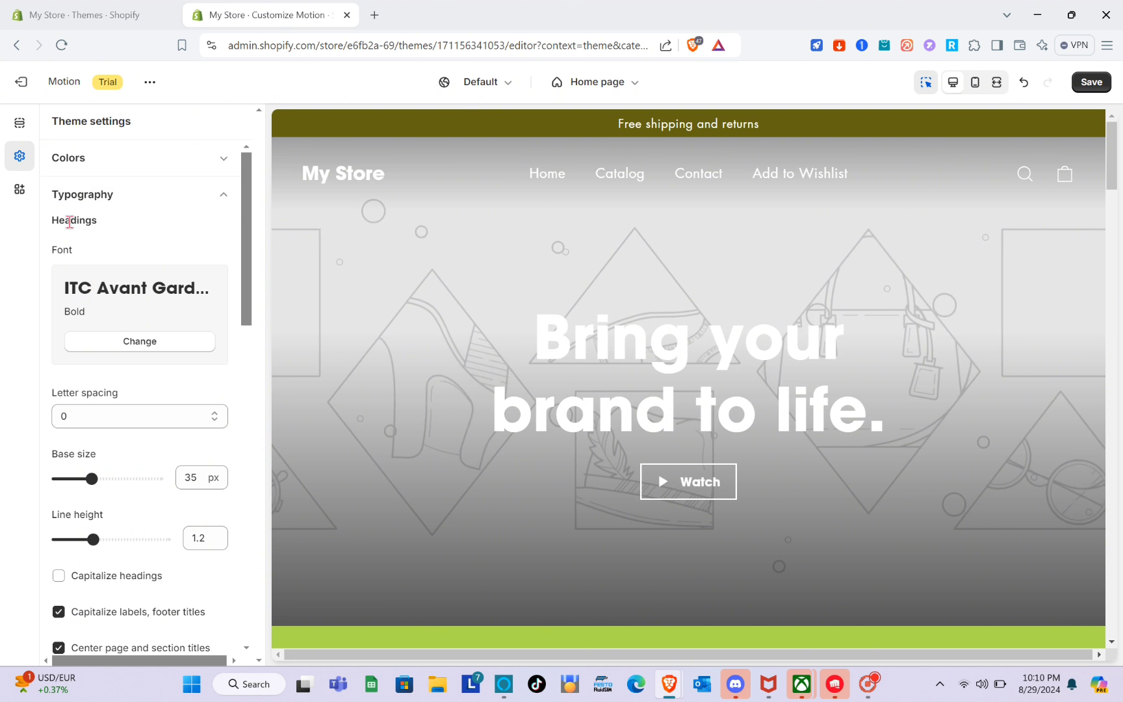
Examine the typography options for headings, body text and navigation, including letter spacing, base size, line height and capitalization
{"action": "scroll", "coordinate": [117, 397], "scroll_direction": "down", "scroll_amount": 3}
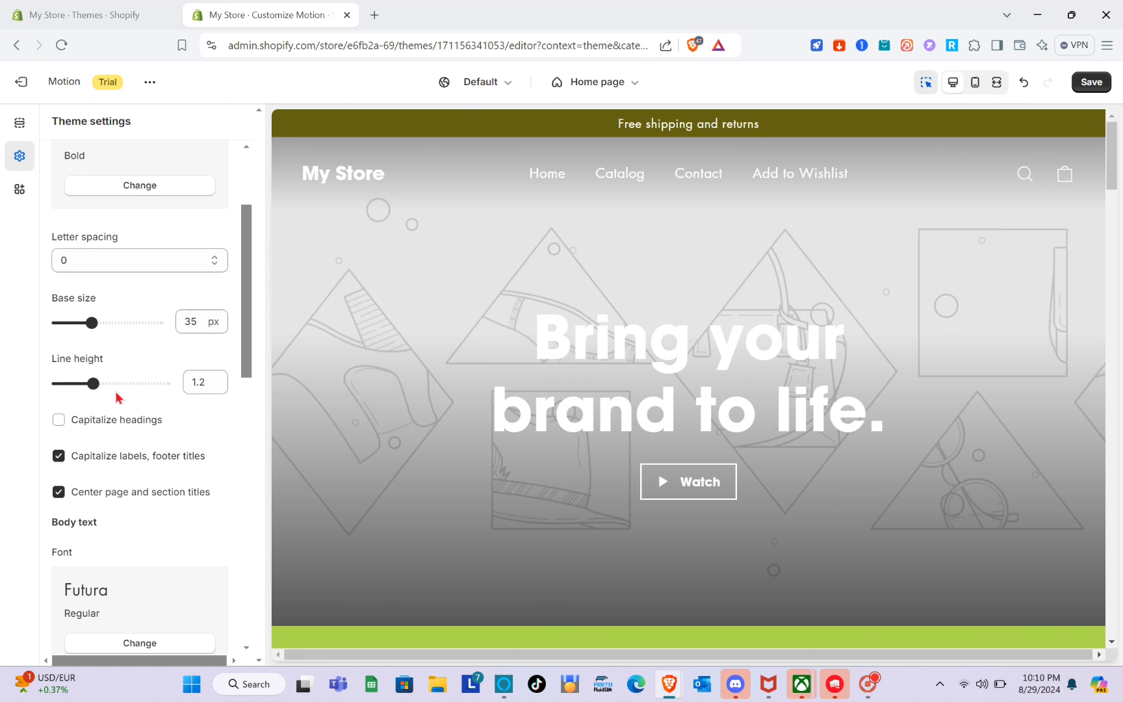
{"action": "scroll", "coordinate": [111, 328], "scroll_direction": "down", "scroll_amount": 1}
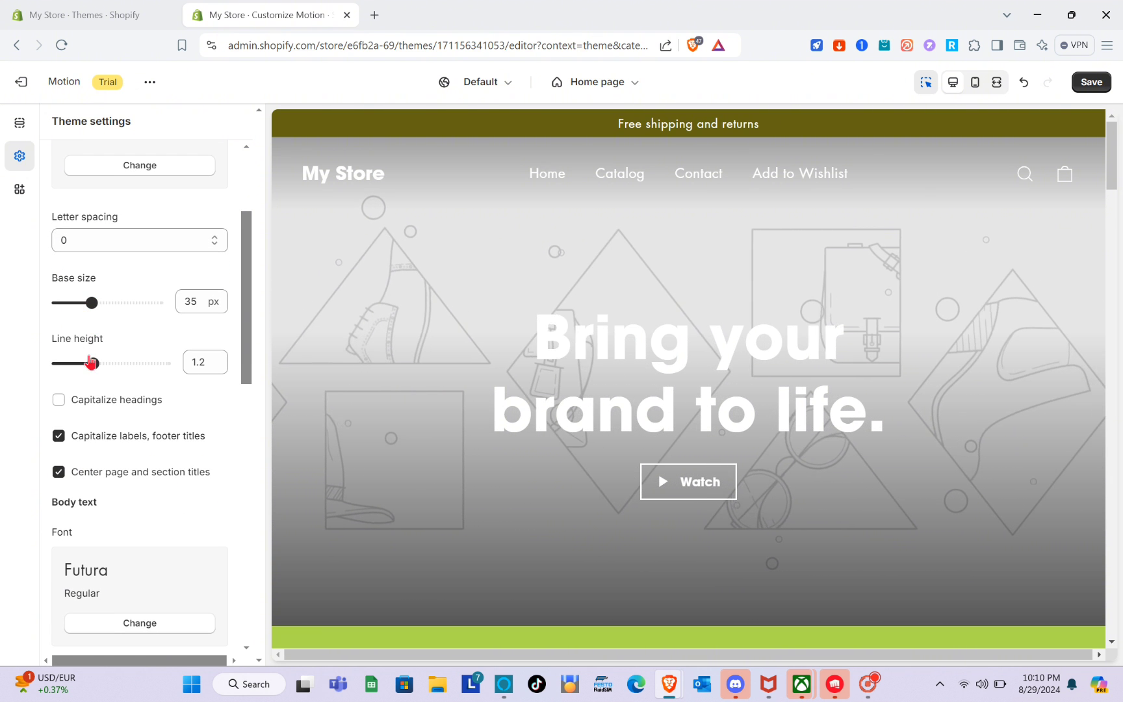
{"action": "scroll", "coordinate": [90, 362], "scroll_direction": "down", "scroll_amount": 2}
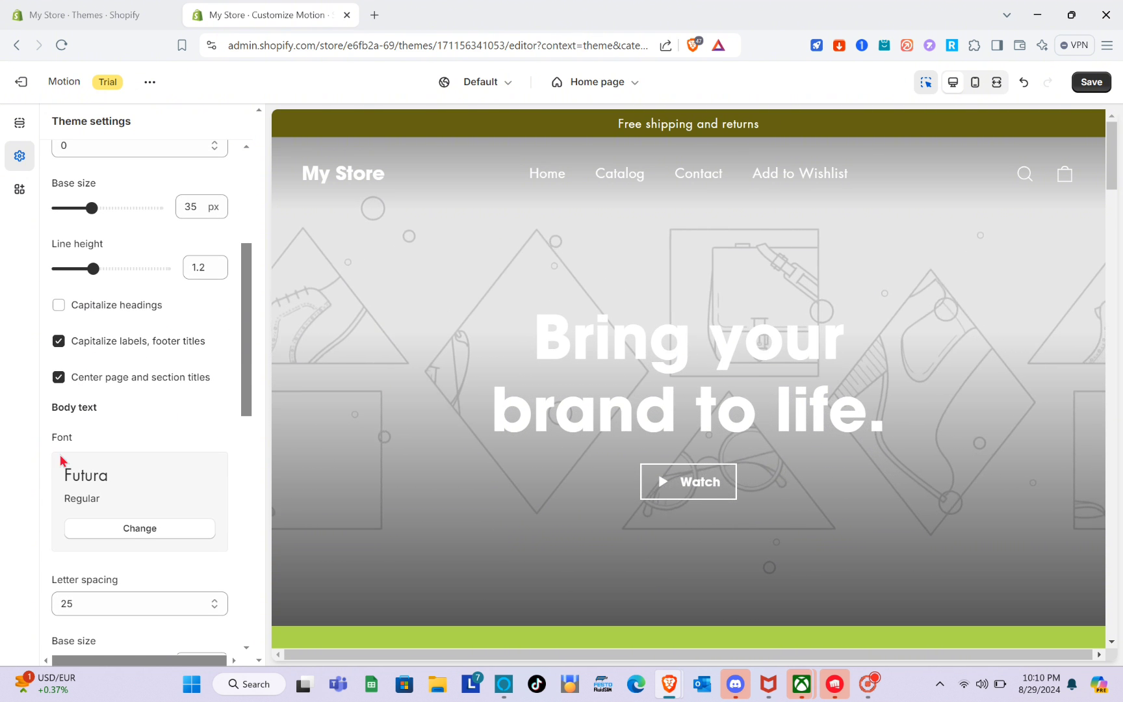
{"action": "scroll", "coordinate": [79, 416], "scroll_direction": "down", "scroll_amount": 2}
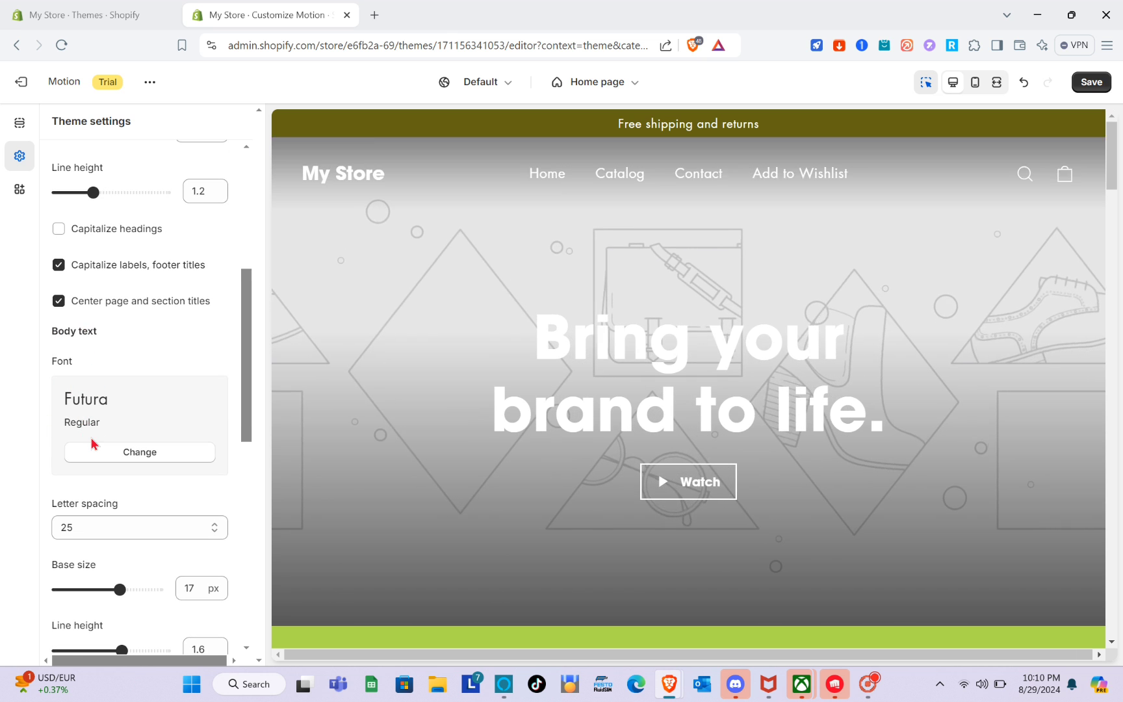
{"action": "scroll", "coordinate": [93, 442], "scroll_direction": "down", "scroll_amount": 1}
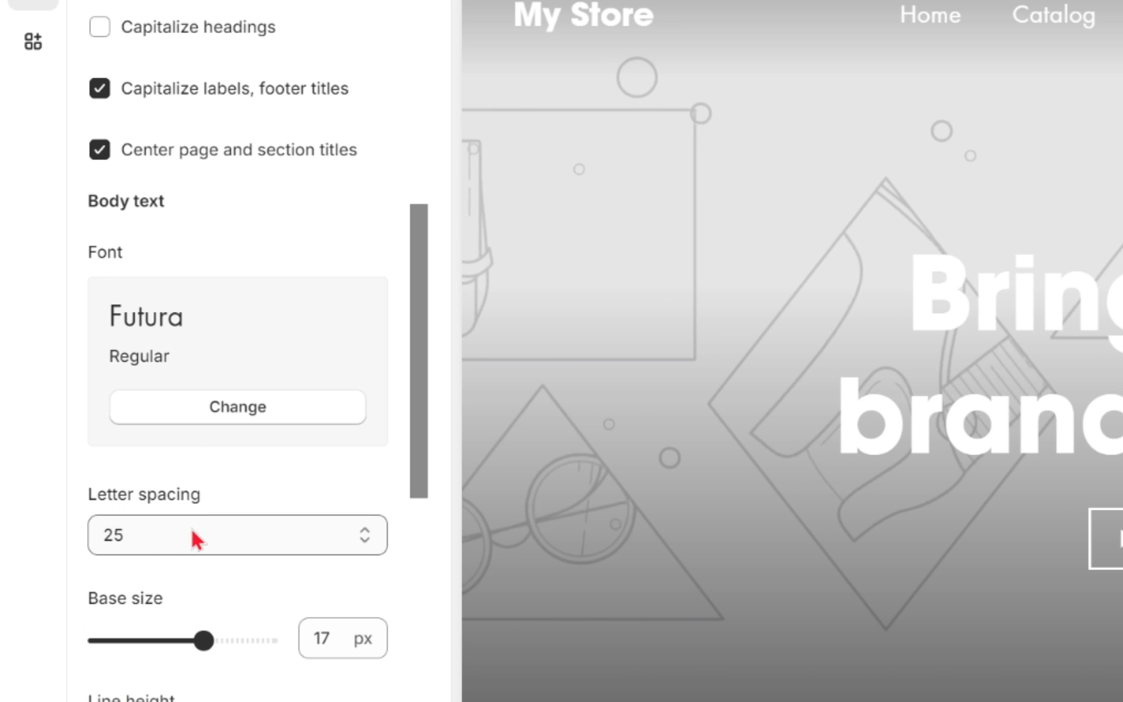
{"action": "scroll", "coordinate": [214, 552], "scroll_direction": "down", "scroll_amount": 2}
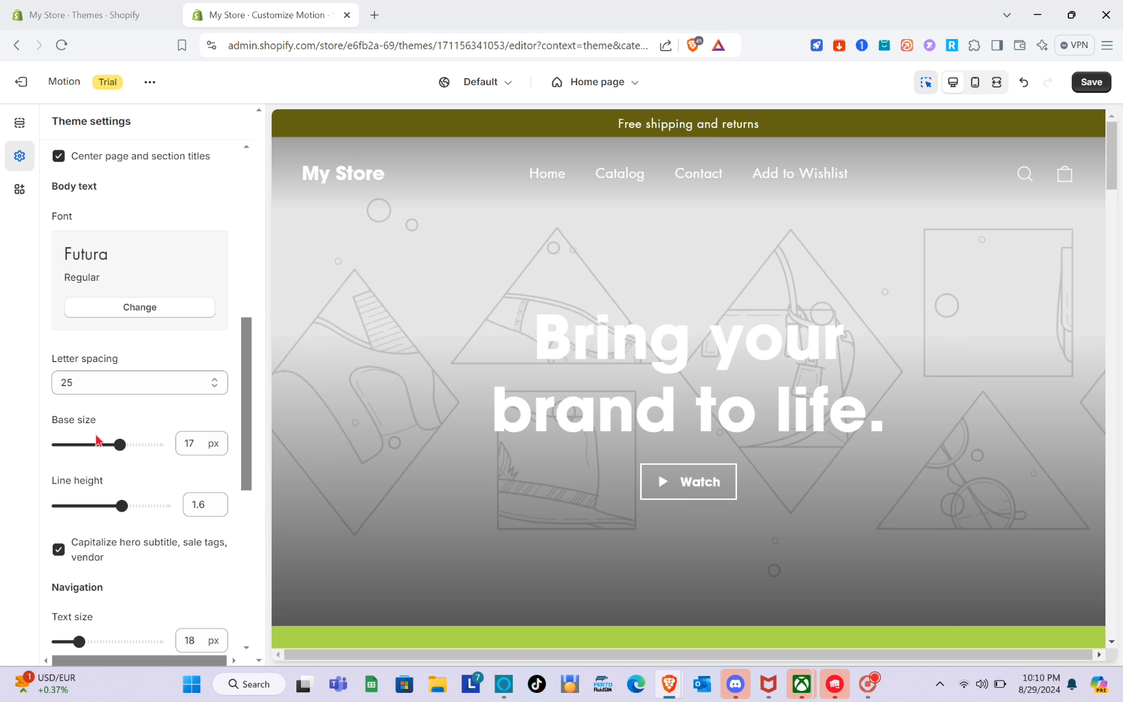
{"action": "scroll", "coordinate": [139, 460], "scroll_direction": "down", "scroll_amount": 3}
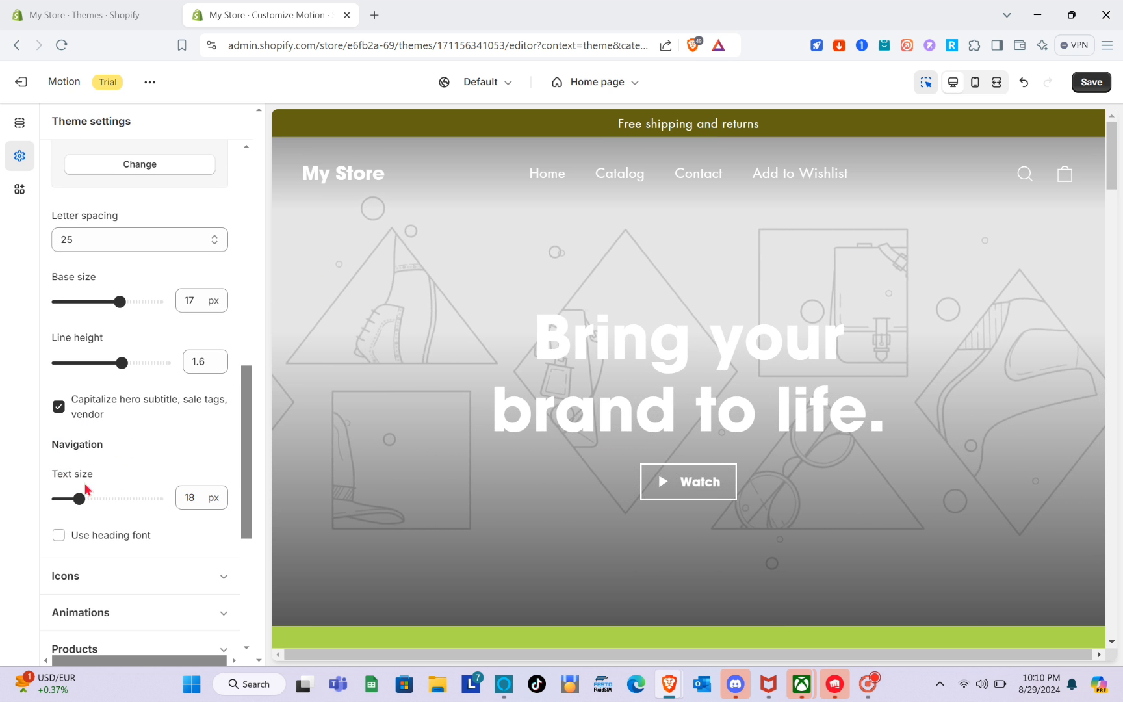
{"action": "scroll", "coordinate": [88, 501], "scroll_direction": "down", "scroll_amount": 2}
{"action": "scroll", "coordinate": [89, 504], "scroll_direction": "up", "scroll_amount": 7}
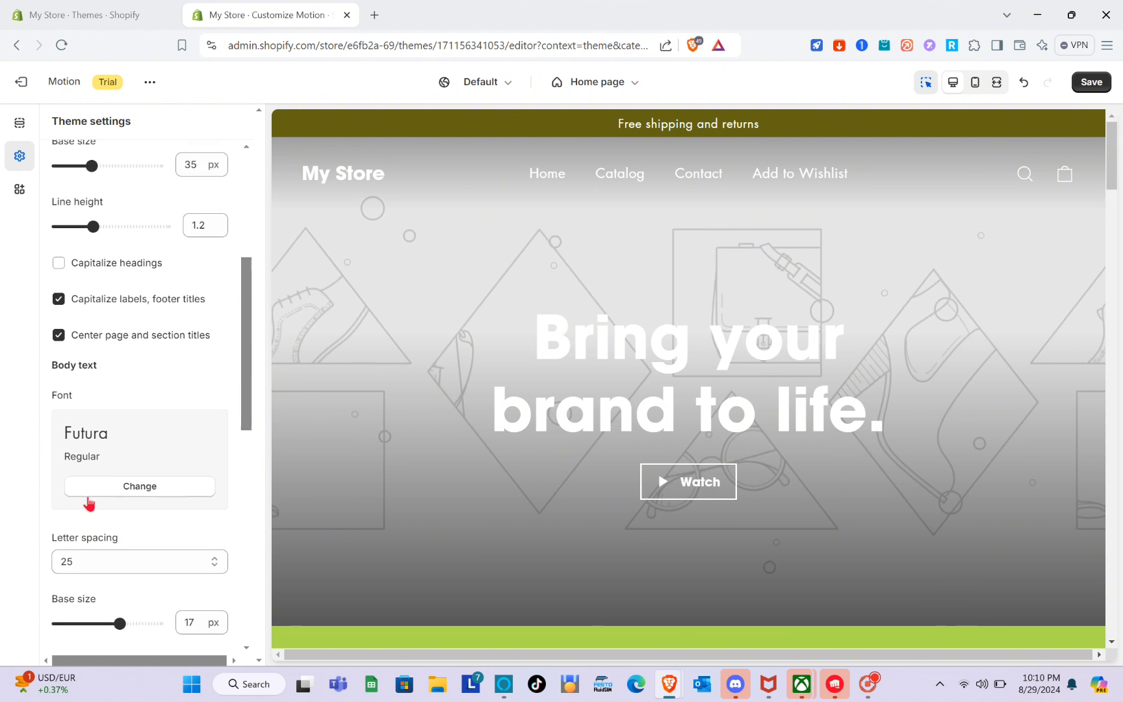
Collapse the typography settings and review the icon weight and edge options without changing the weight
{"action": "scroll", "coordinate": [146, 291], "scroll_direction": "up", "scroll_amount": 4}
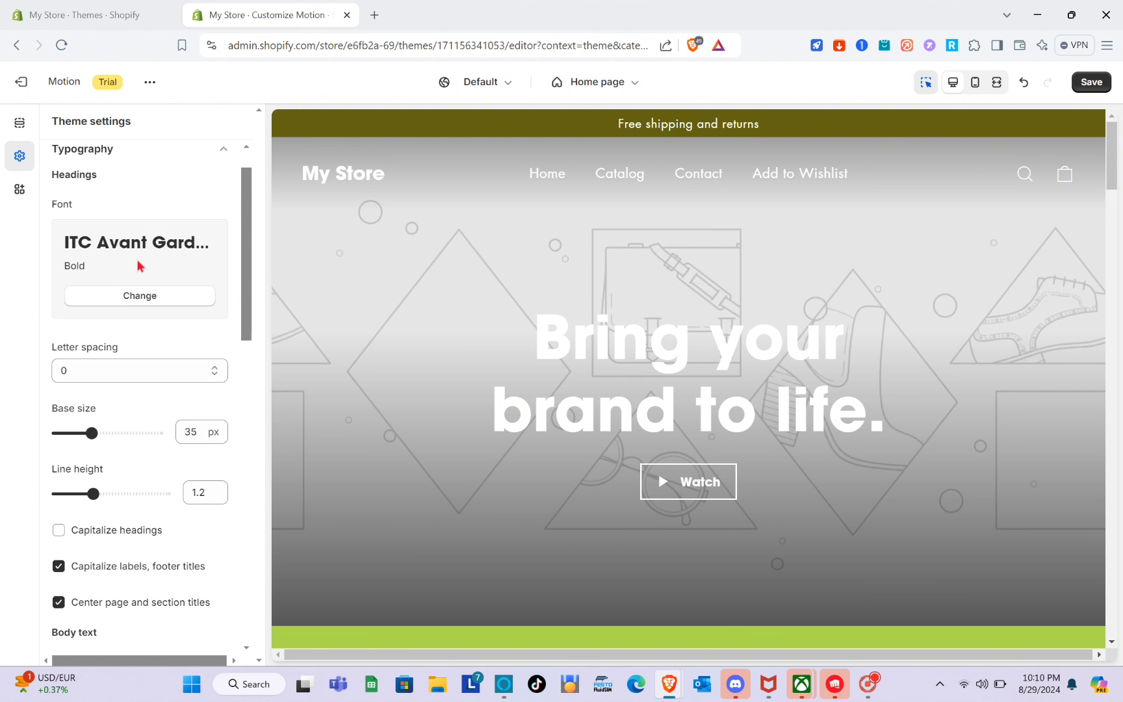
{"action": "left_click", "coordinate": [224, 156]}
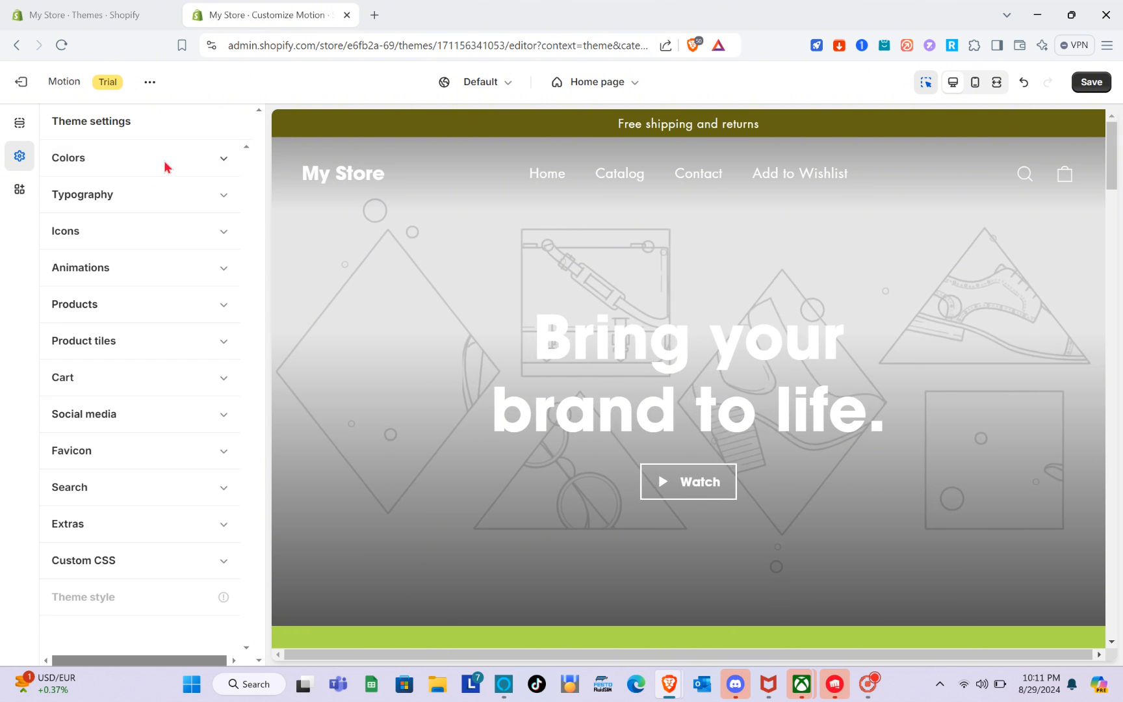
{"action": "left_click", "coordinate": [225, 232]}
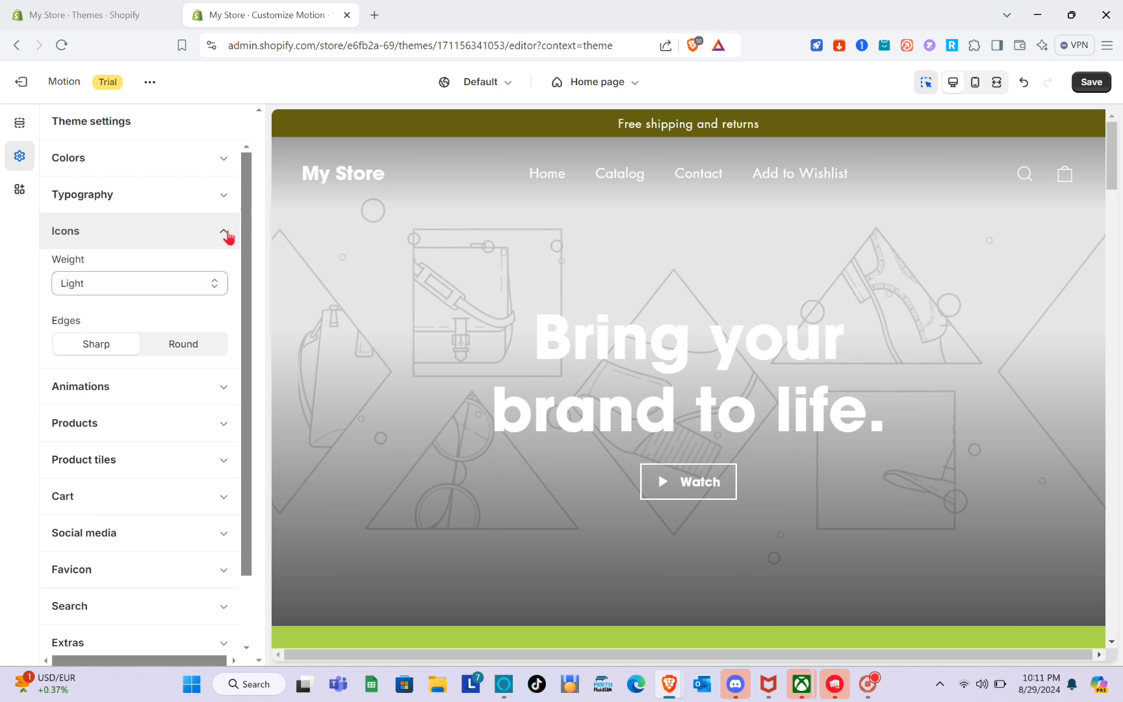
{"action": "left_click", "coordinate": [96, 288]}
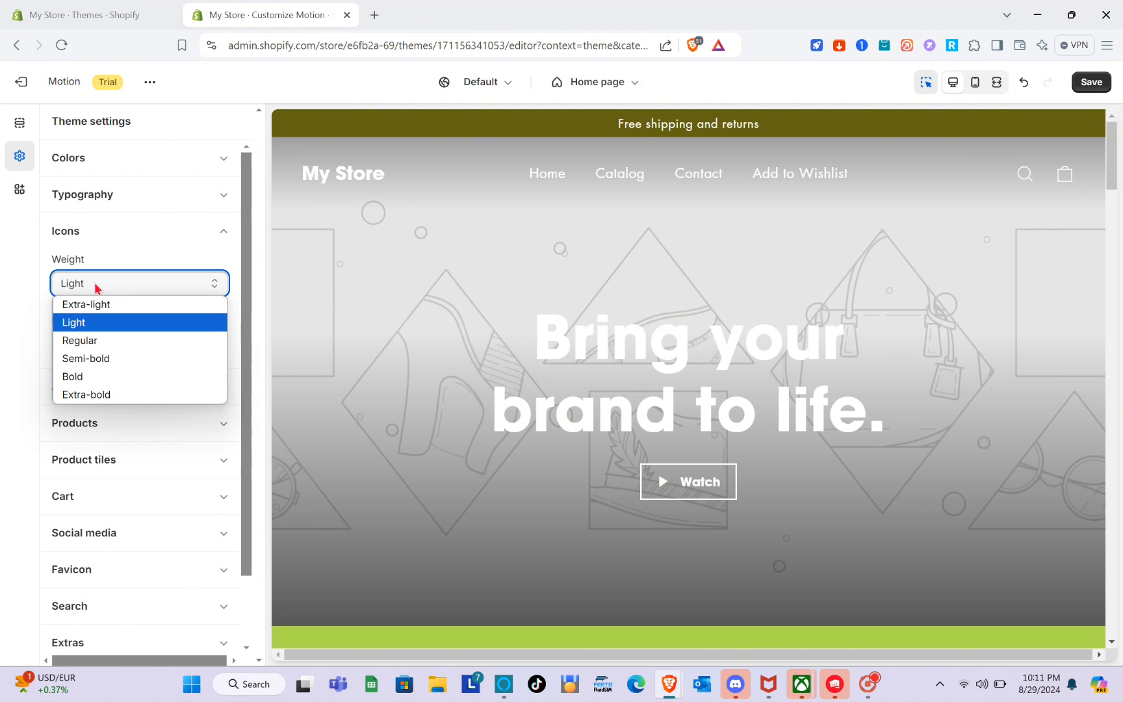
{"action": "left_click", "coordinate": [96, 288]}
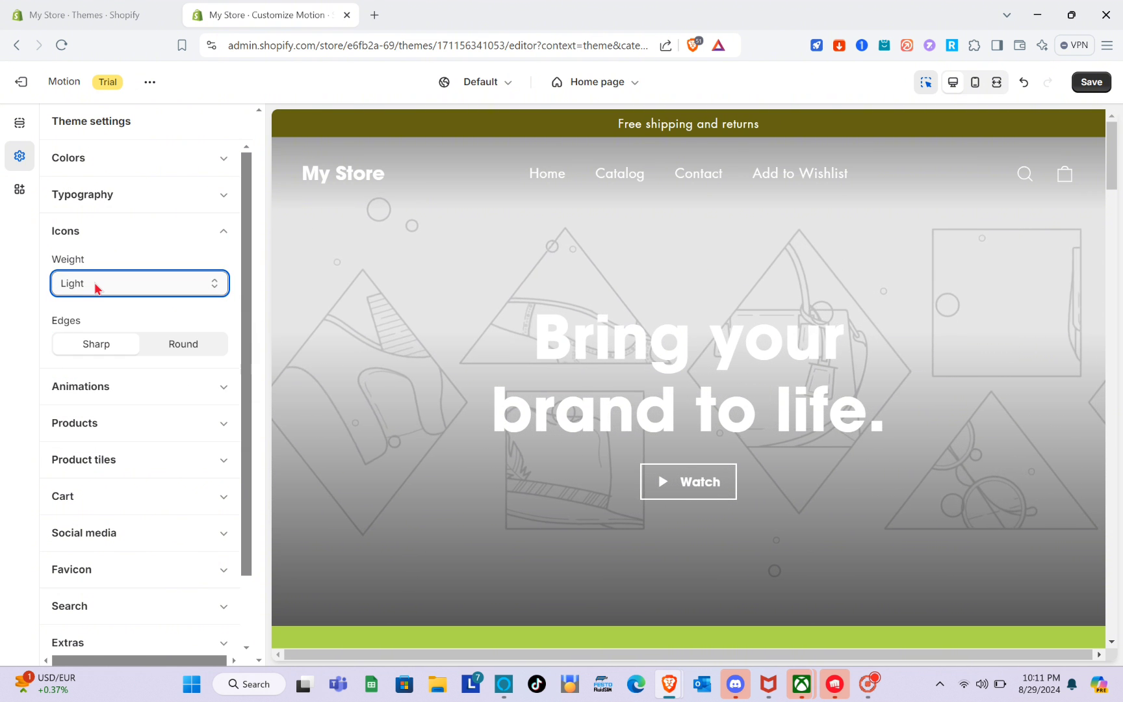
{"action": "scroll", "coordinate": [96, 287], "scroll_direction": "down", "scroll_amount": 1}
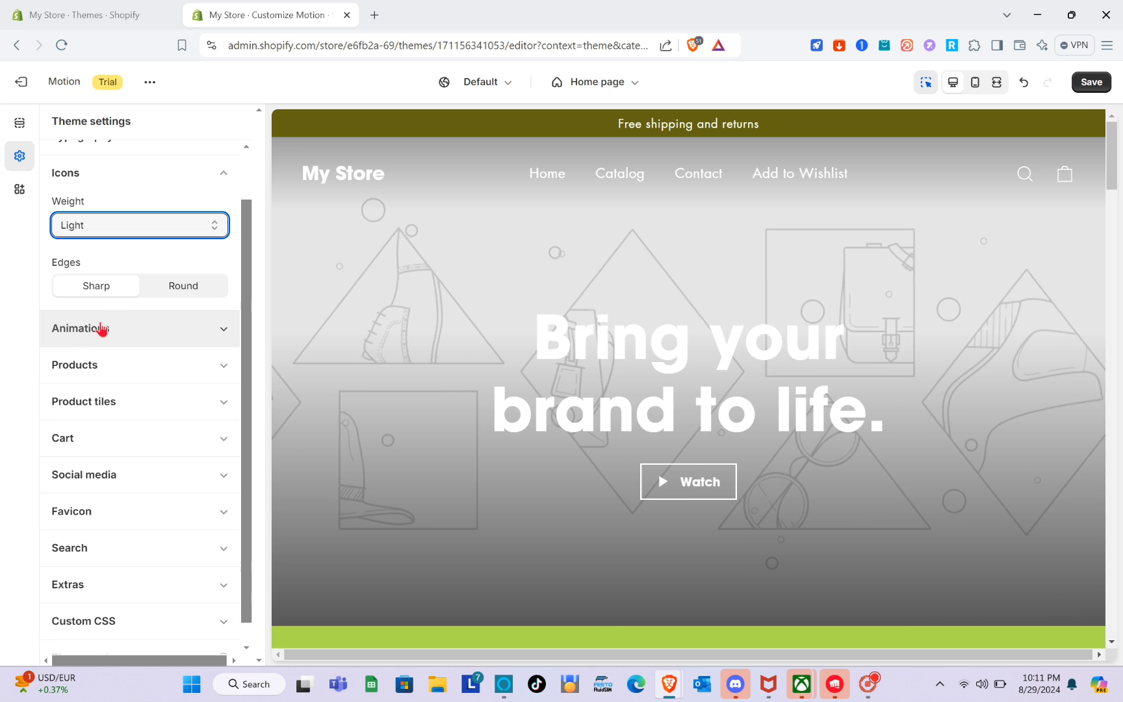
Open the animation settings and check the page transition styles, keeping Slow fade selected
{"action": "left_click", "coordinate": [224, 329]}
{"action": "scroll", "coordinate": [164, 284], "scroll_direction": "up", "scroll_amount": 1}
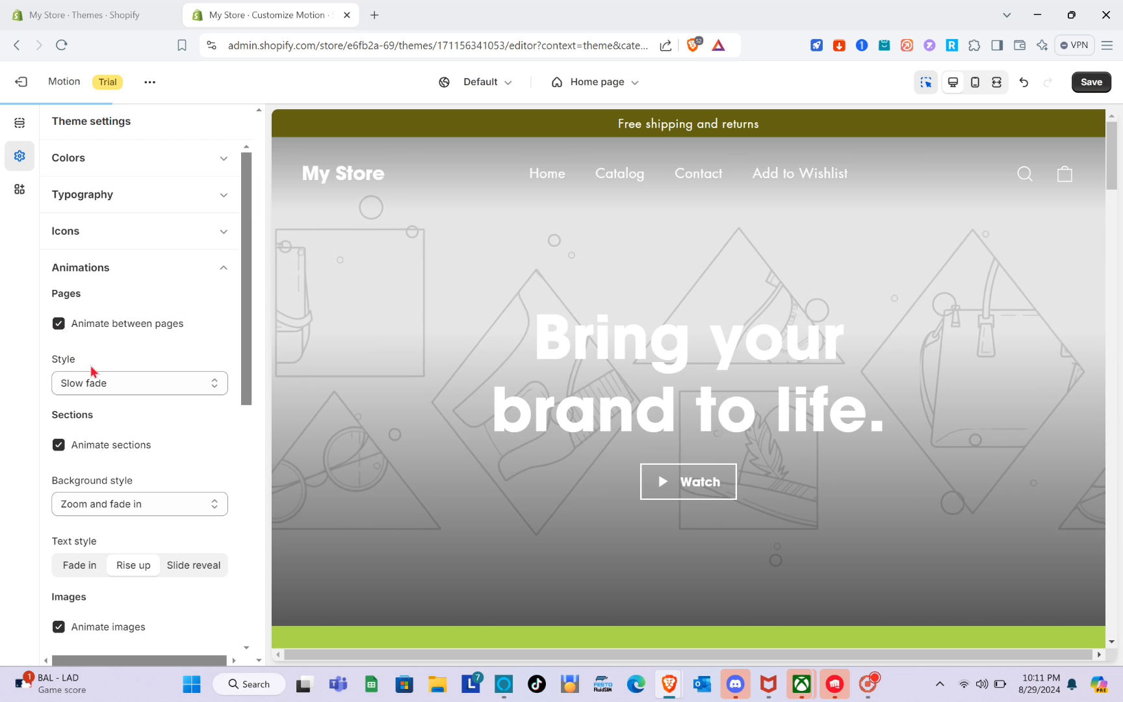
{"action": "scroll", "coordinate": [91, 371], "scroll_direction": "down", "scroll_amount": 1}
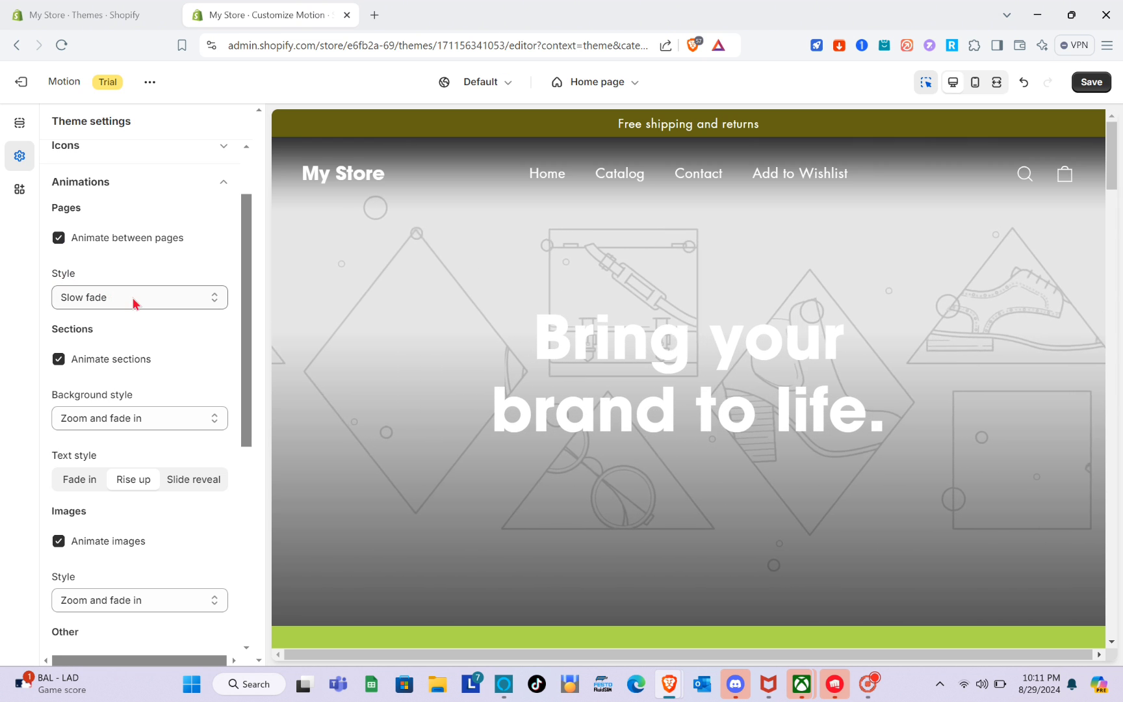
{"action": "left_click", "coordinate": [135, 304]}
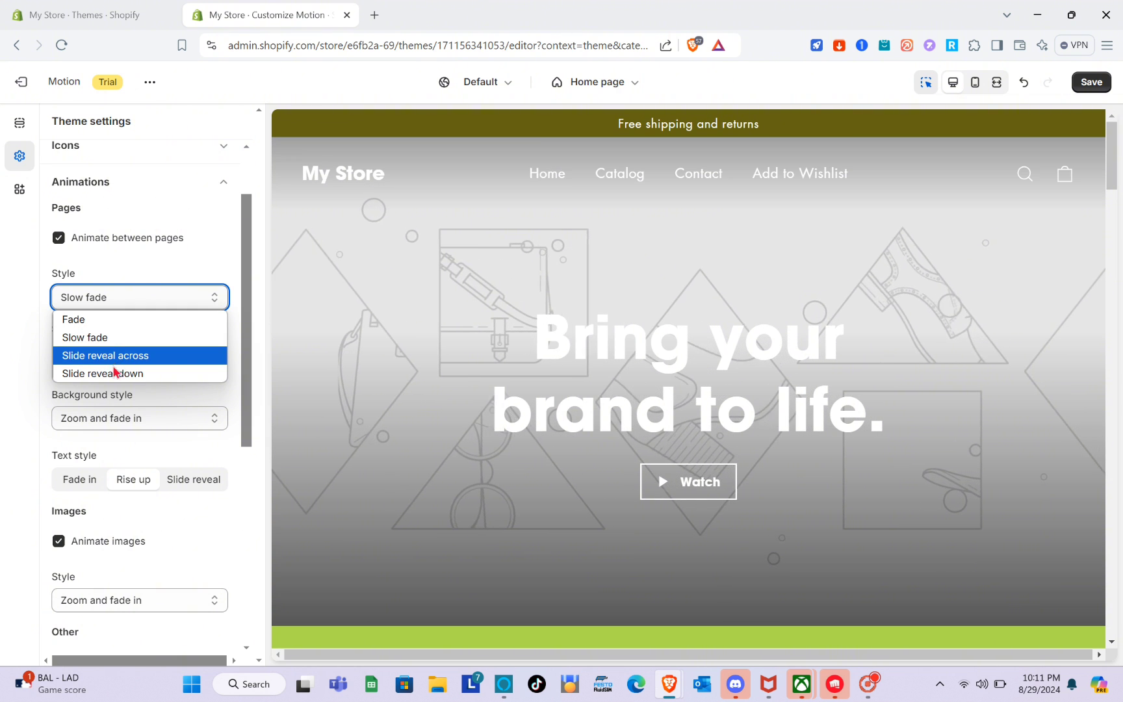
{"action": "left_click", "coordinate": [95, 337]}
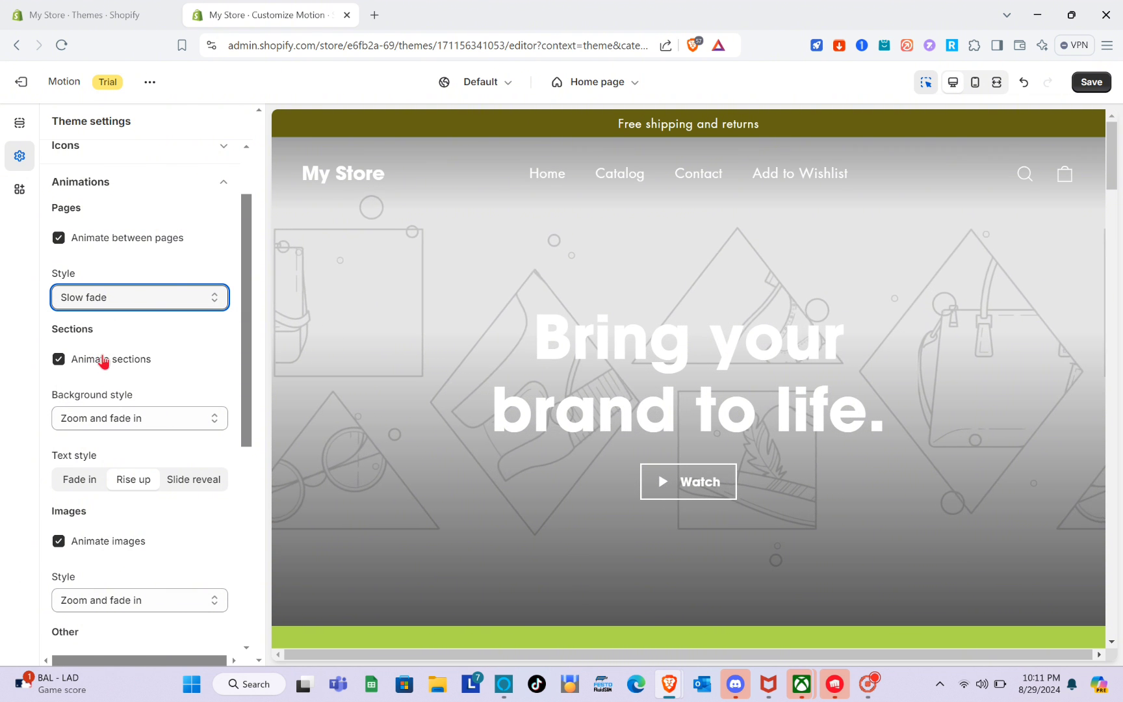
Review the animation options for sections, text, images, buttons and underlines, keeping Zoom and fade in for section backgrounds and images
{"action": "scroll", "coordinate": [97, 396], "scroll_direction": "down", "scroll_amount": 1}
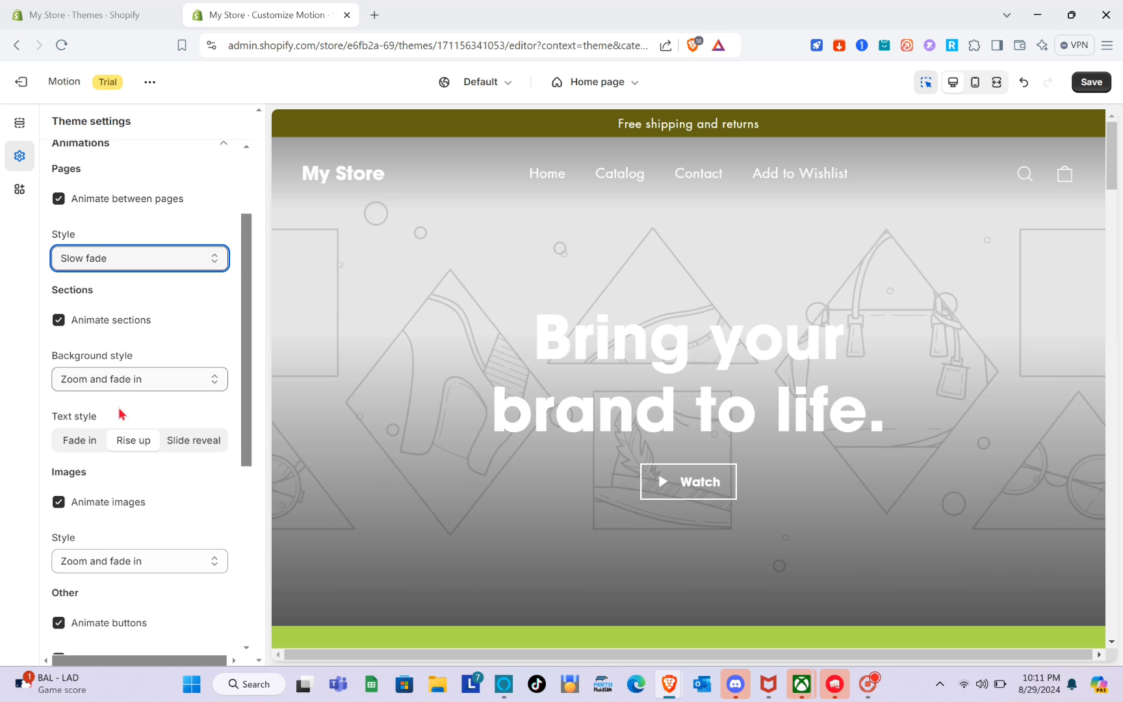
{"action": "left_click", "coordinate": [195, 371]}
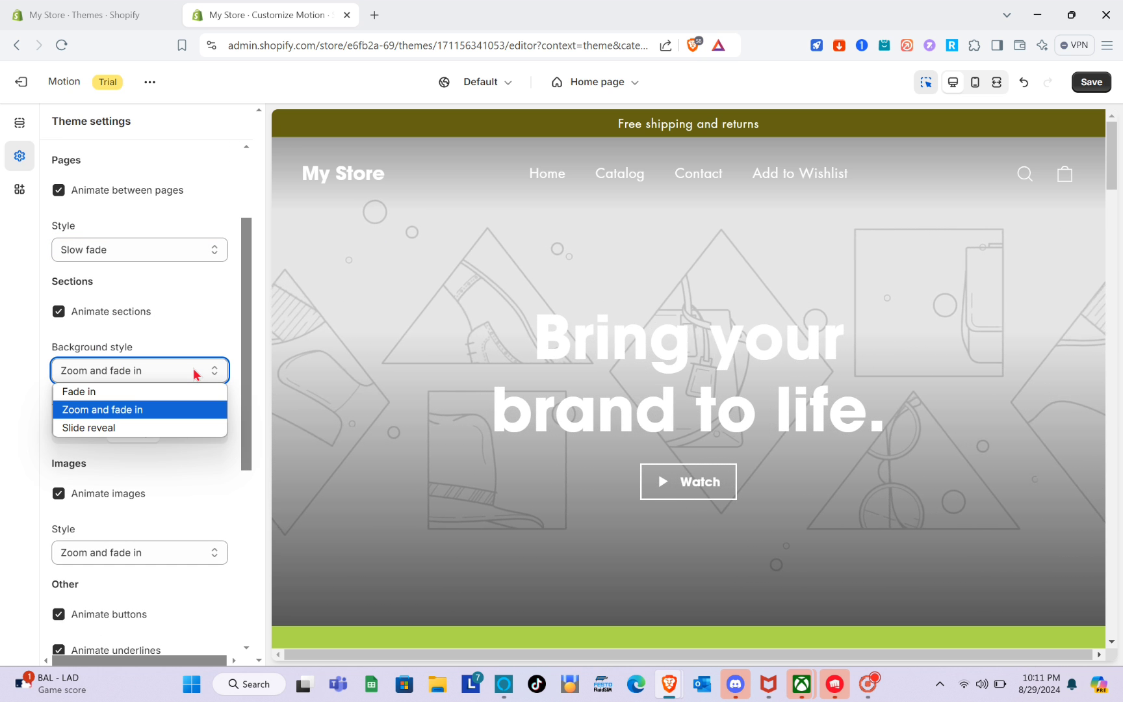
{"action": "left_click", "coordinate": [194, 371]}
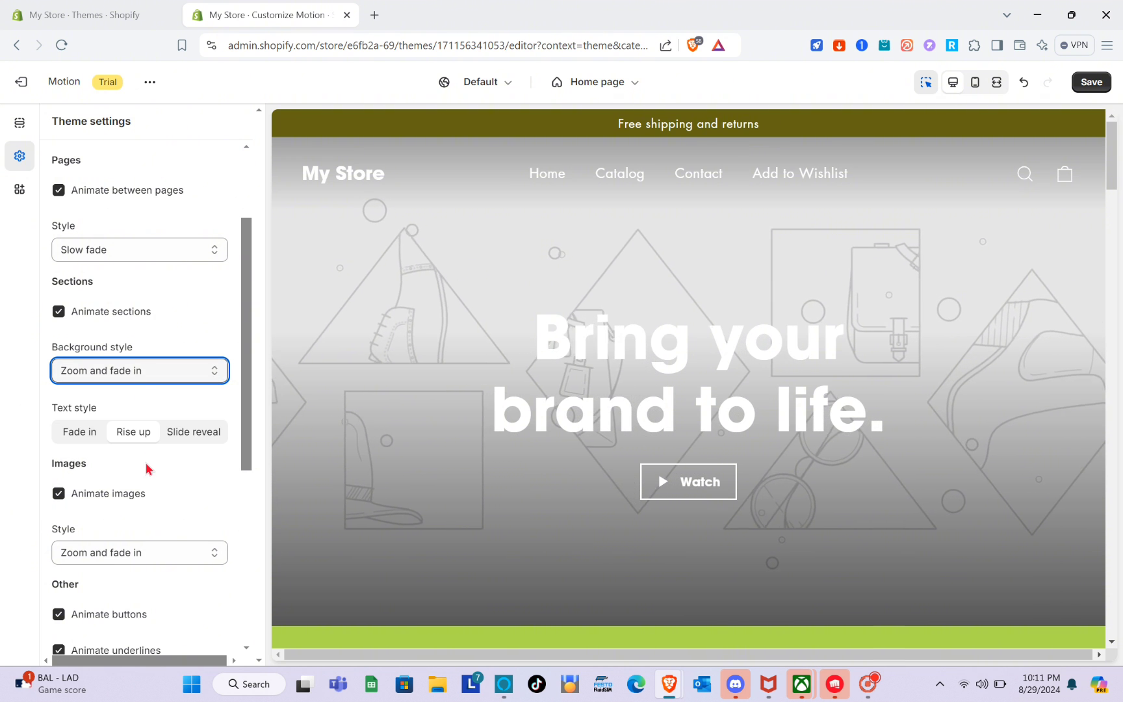
{"action": "scroll", "coordinate": [145, 462], "scroll_direction": "down", "scroll_amount": 1}
{"action": "scroll", "coordinate": [145, 463], "scroll_direction": "down", "scroll_amount": 1}
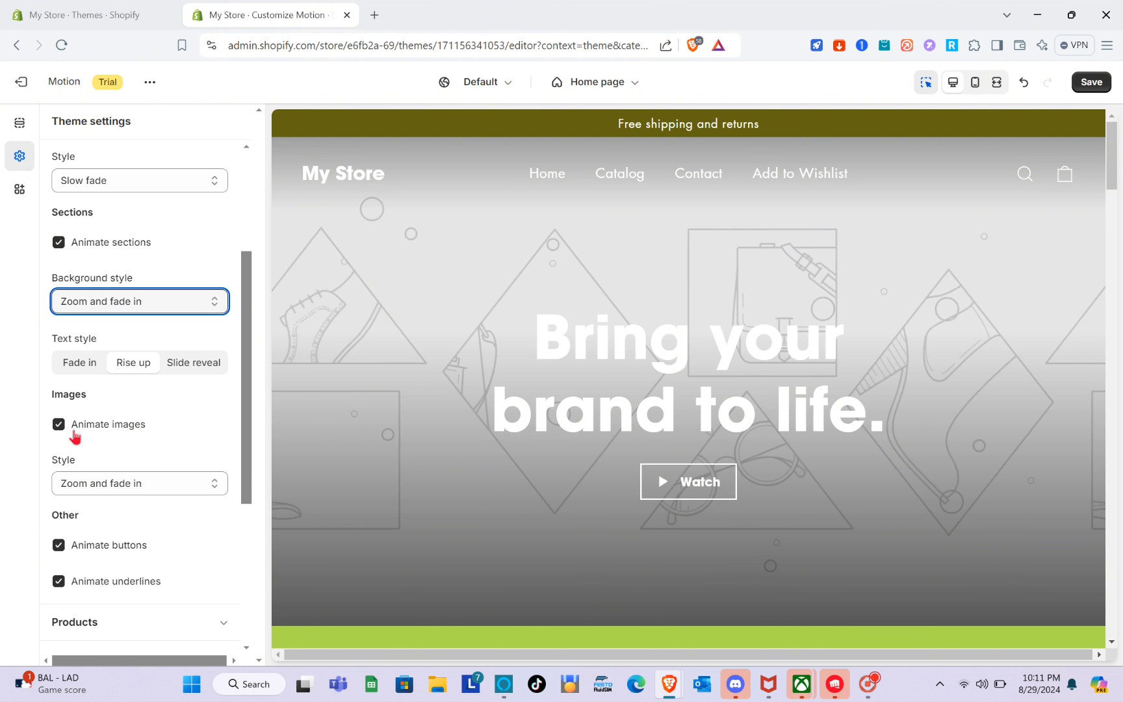
{"action": "scroll", "coordinate": [98, 436], "scroll_direction": "down", "scroll_amount": 2}
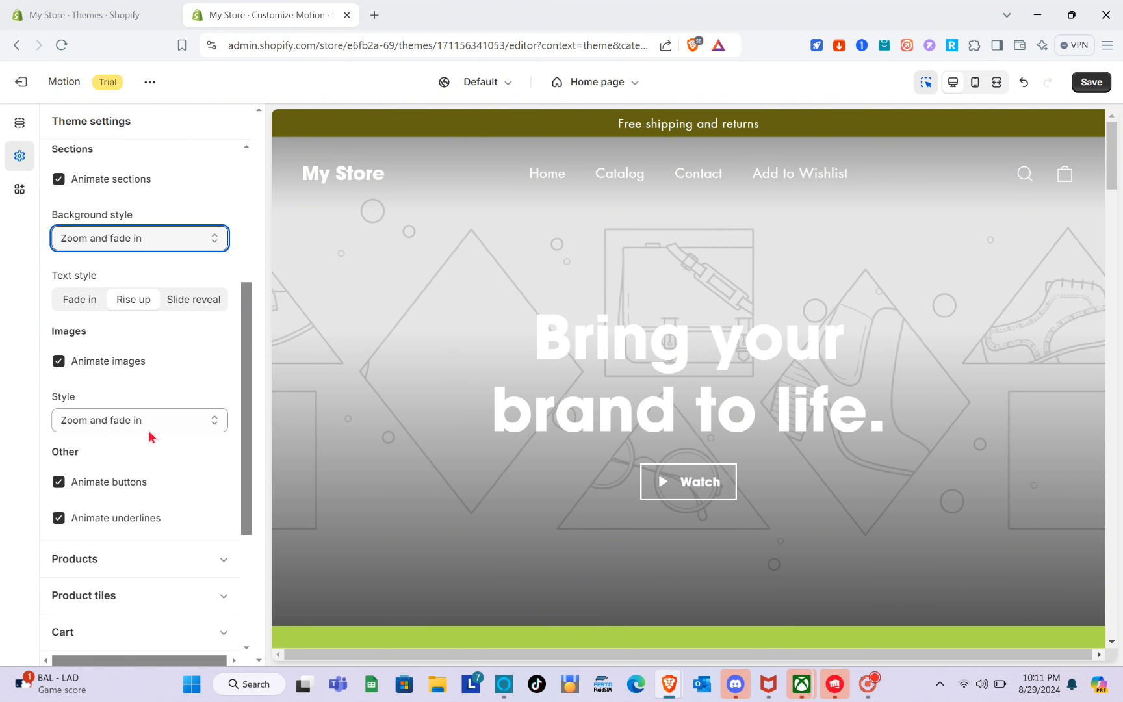
{"action": "left_click", "coordinate": [161, 425]}
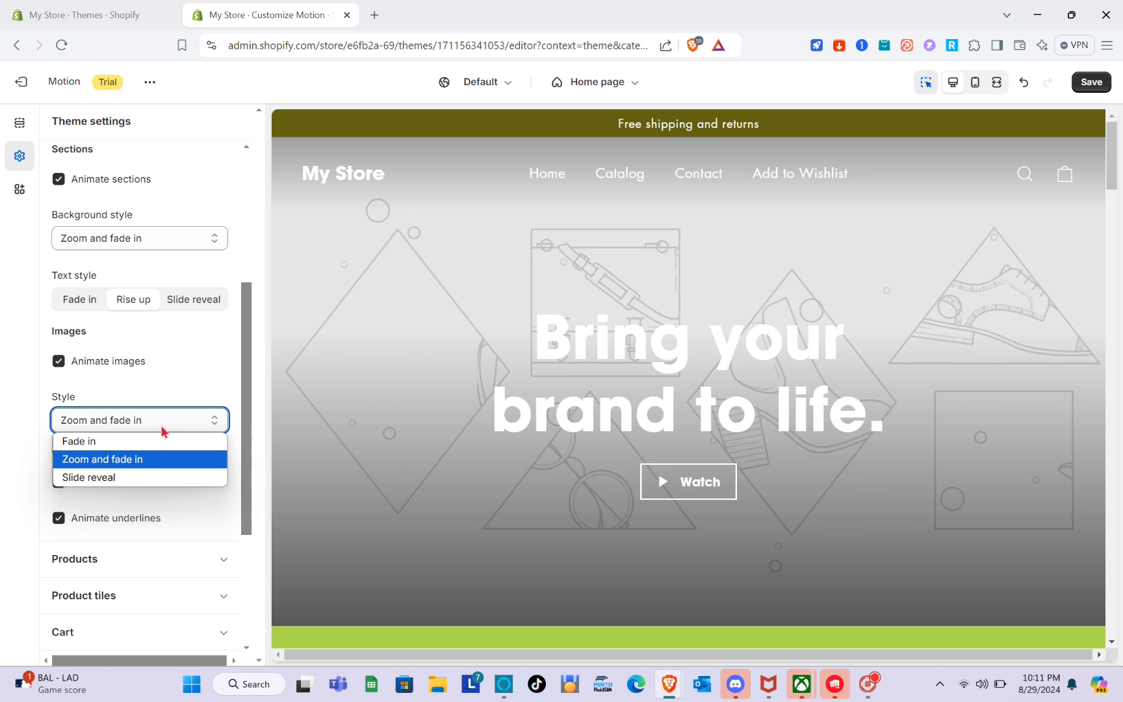
{"action": "left_click", "coordinate": [160, 424]}
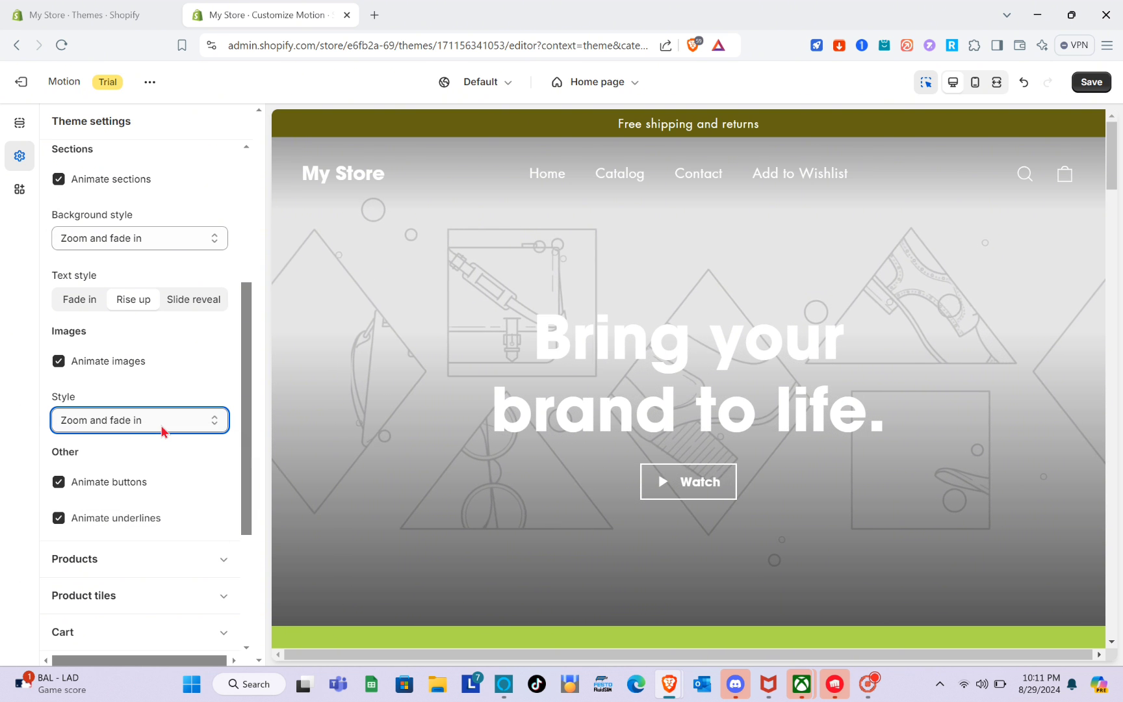
{"action": "scroll", "coordinate": [126, 483], "scroll_direction": "down", "scroll_amount": 3}
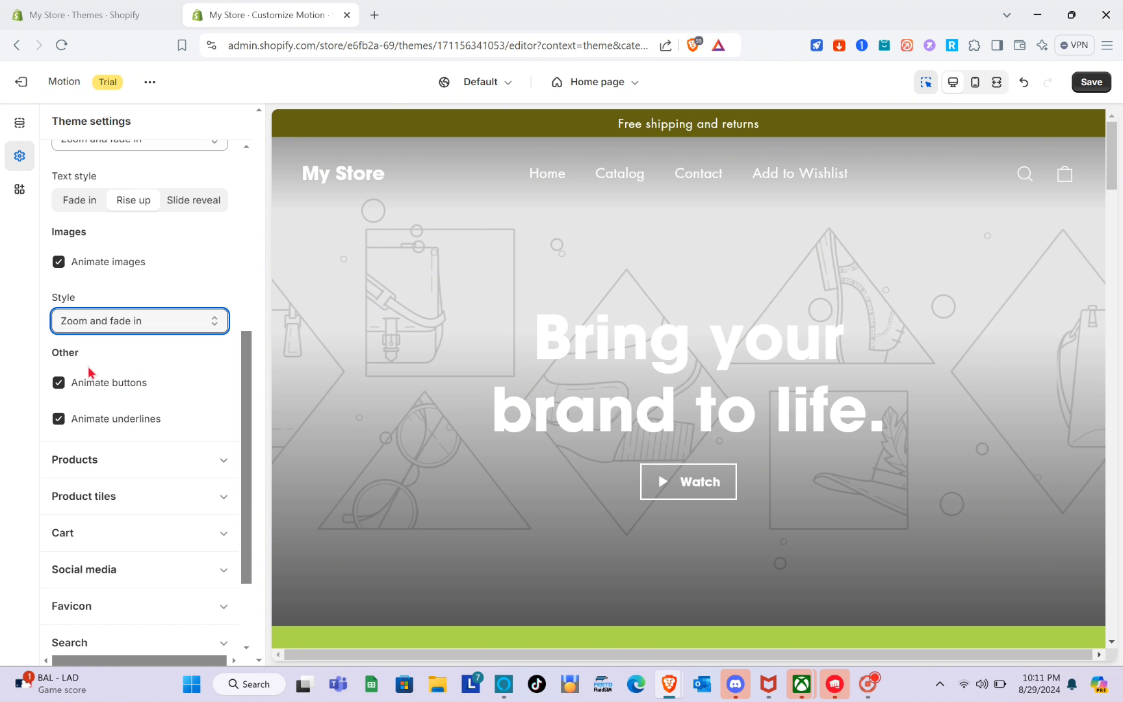
Turn on Show vendor in the product settings and look over the saved amount and savings display options
{"action": "left_click", "coordinate": [228, 459]}
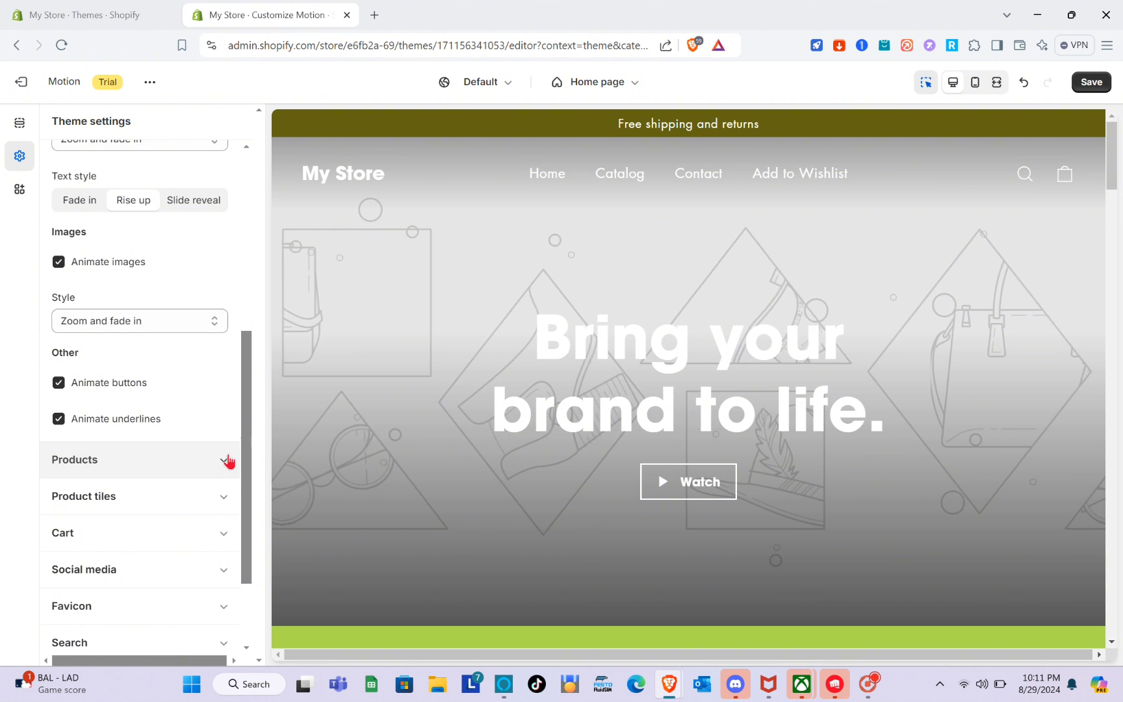
{"action": "scroll", "coordinate": [156, 295], "scroll_direction": "up", "scroll_amount": 2}
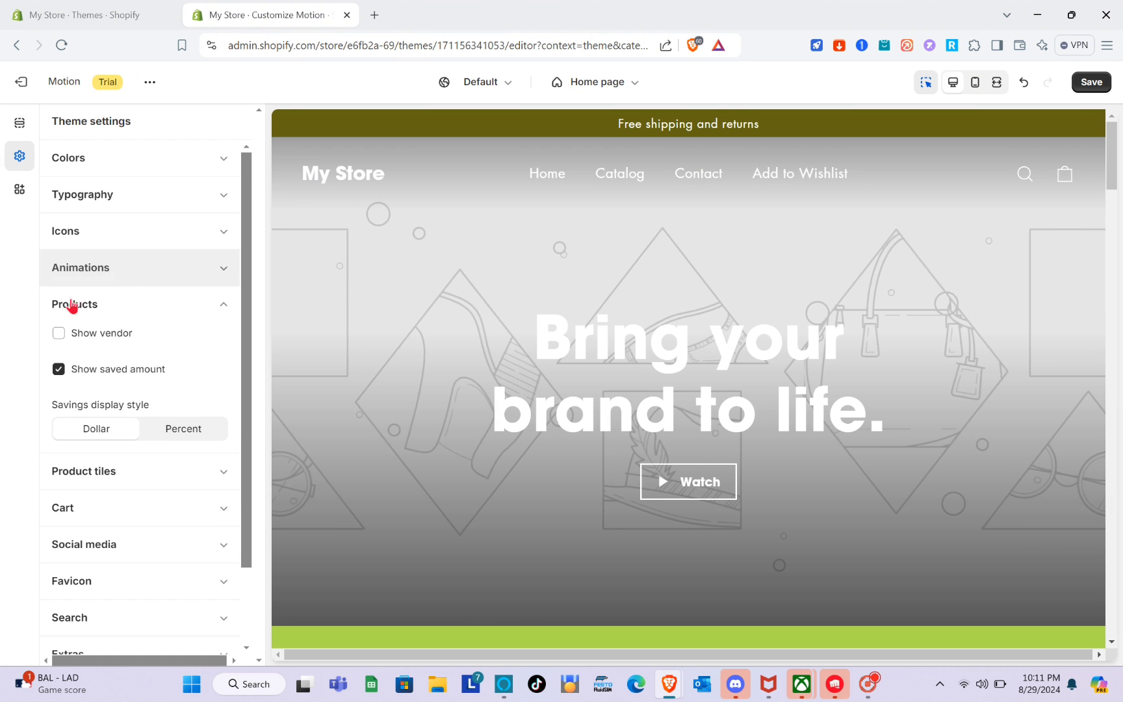
{"action": "left_click", "coordinate": [58, 334]}
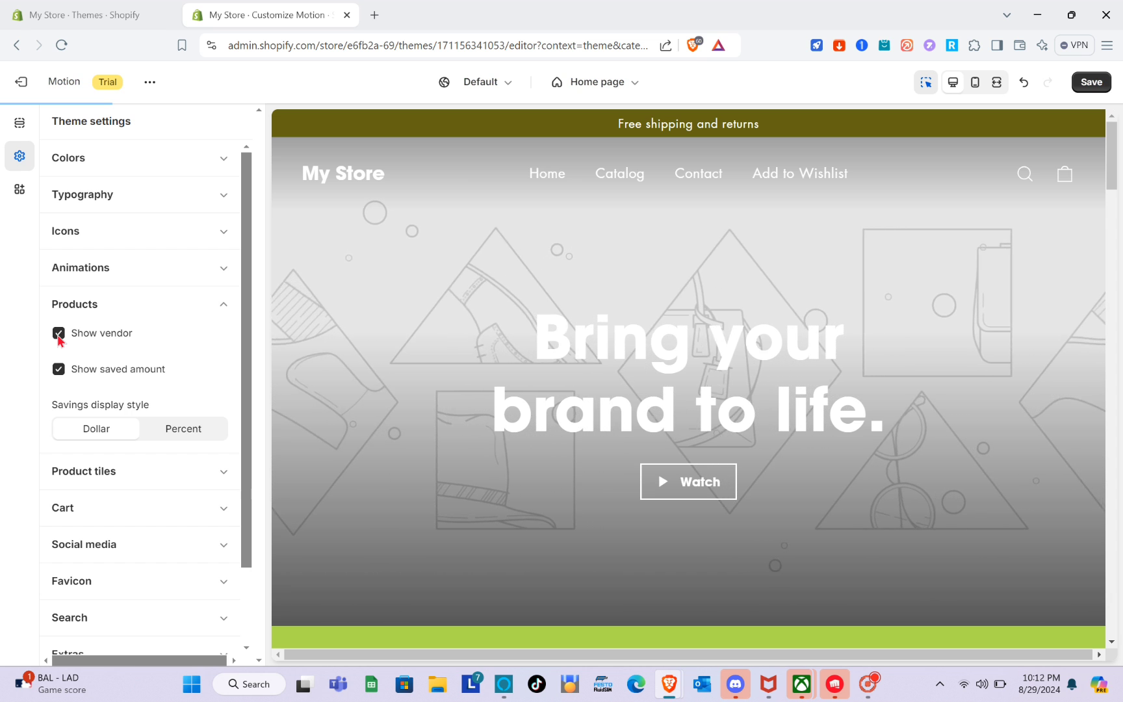
{"action": "left_click", "coordinate": [58, 334]}
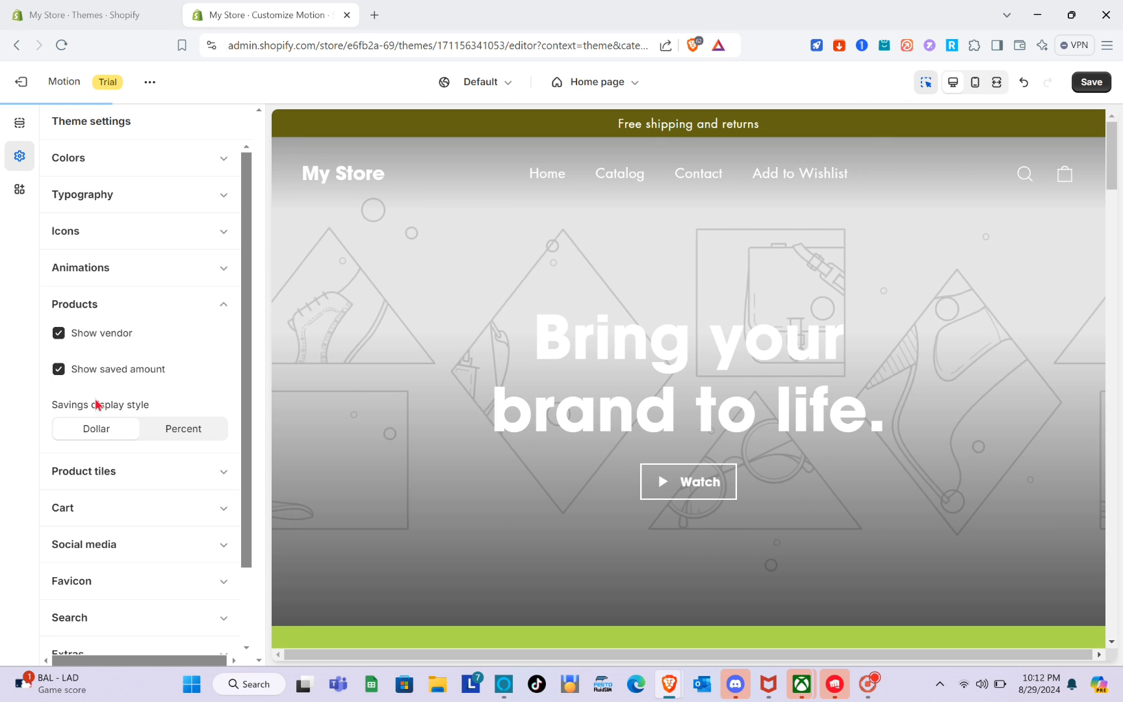
{"action": "scroll", "coordinate": [116, 451], "scroll_direction": "down", "scroll_amount": 2}
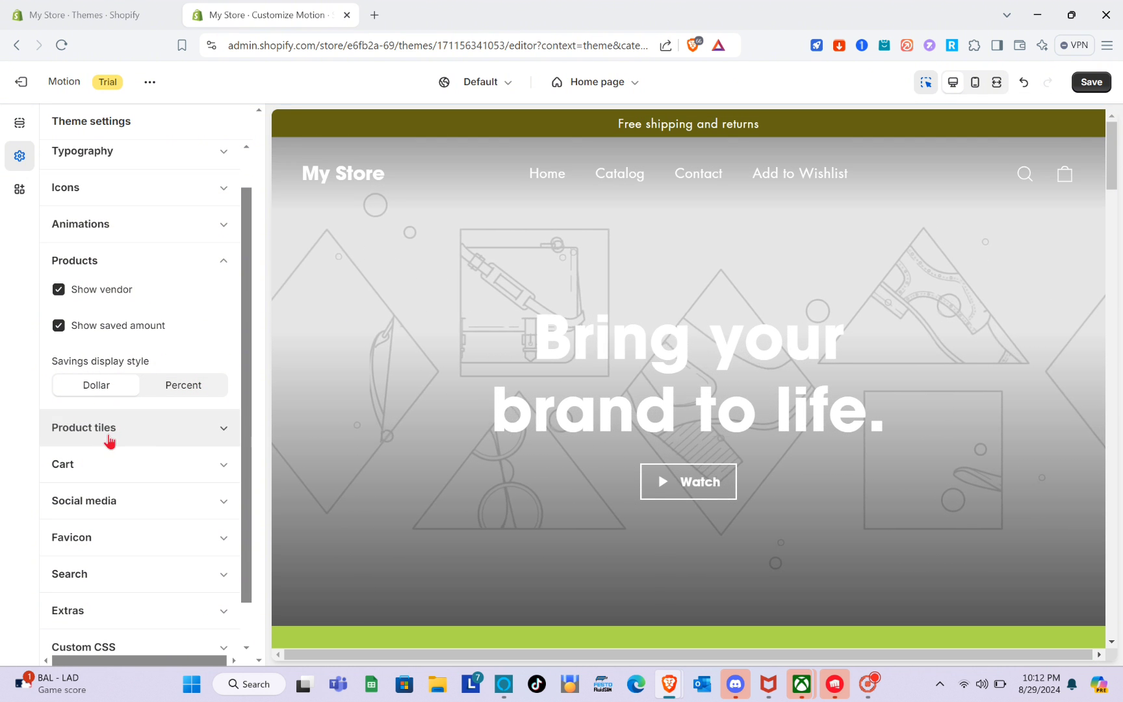
{"action": "scroll", "coordinate": [118, 407], "scroll_direction": "down", "scroll_amount": 1}
{"action": "scroll", "coordinate": [117, 404], "scroll_direction": "up", "scroll_amount": 1}
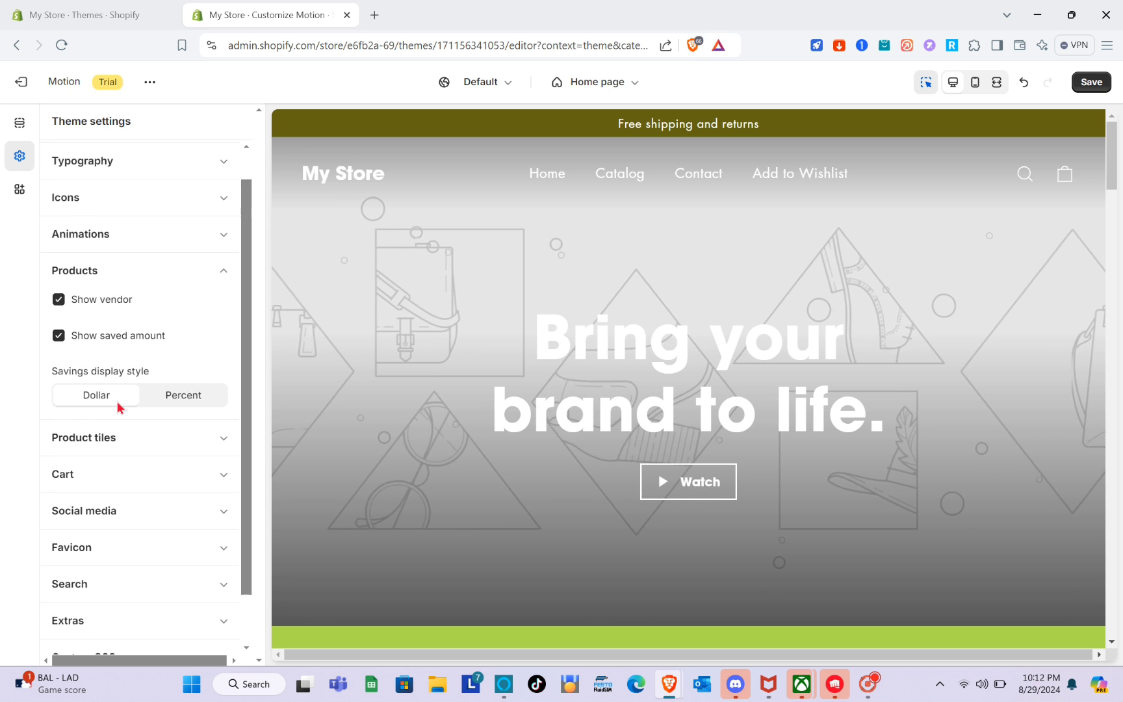
Review the product tile settings and the cart settings, including cart type, cart icon, order notes and terms and conditions
{"action": "scroll", "coordinate": [117, 404], "scroll_direction": "down", "scroll_amount": 2}
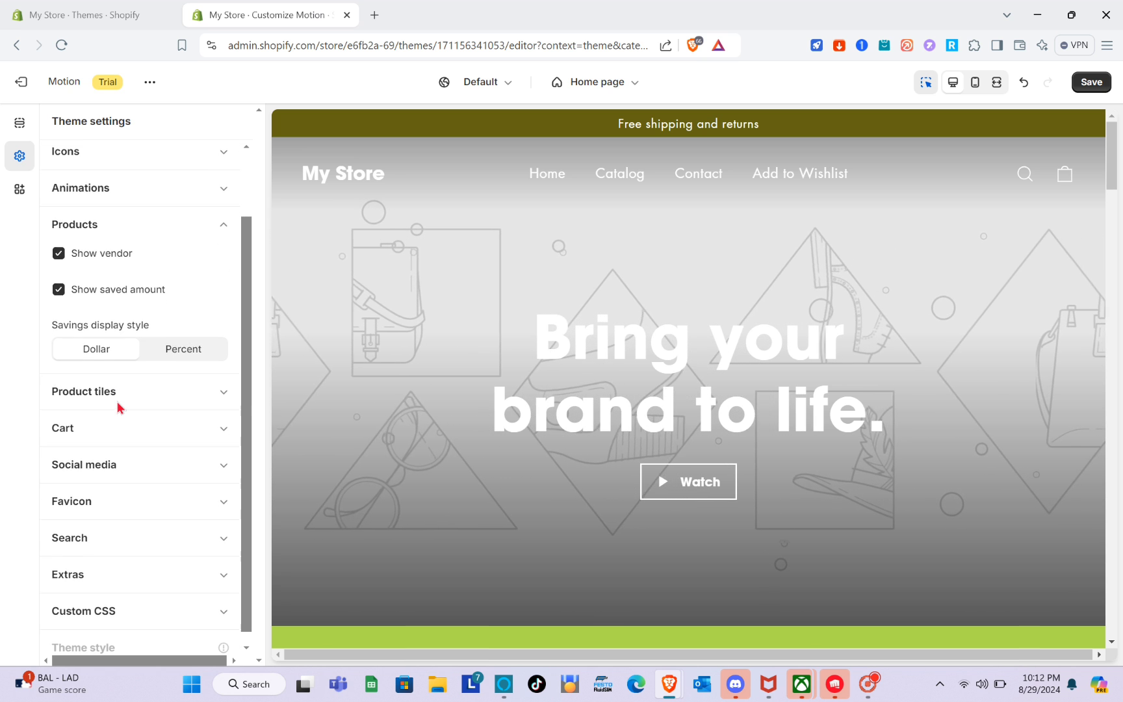
{"action": "left_click", "coordinate": [219, 389]}
{"action": "scroll", "coordinate": [130, 450], "scroll_direction": "down", "scroll_amount": 3}
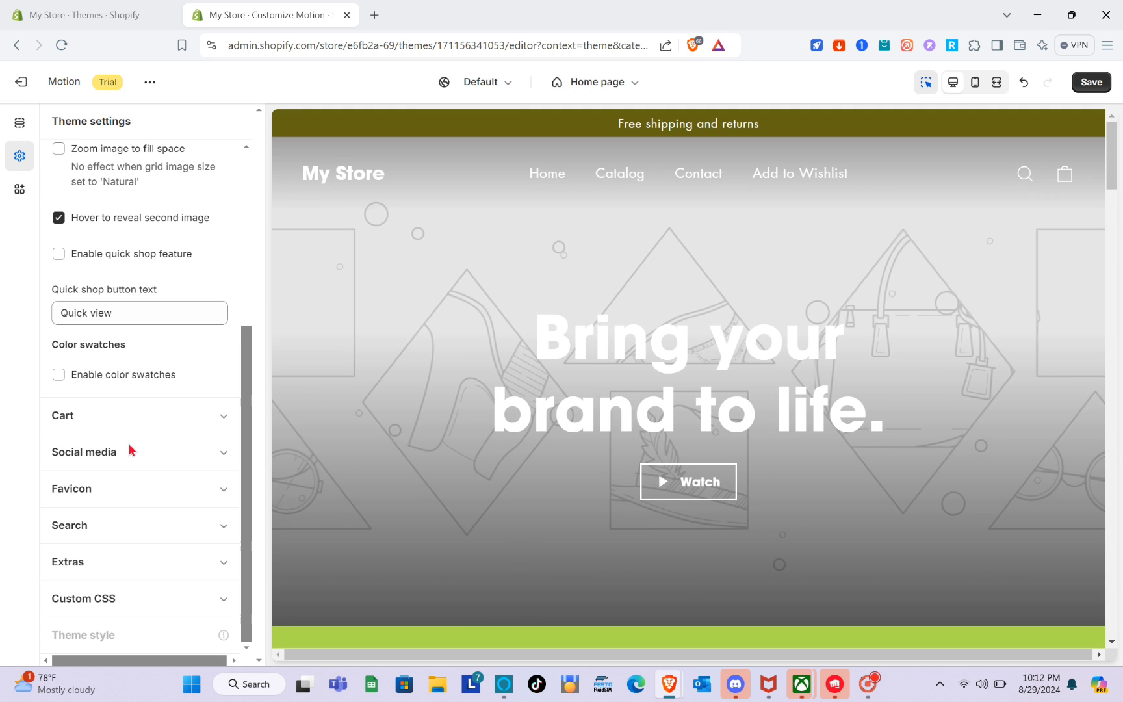
{"action": "left_click", "coordinate": [219, 407]}
{"action": "scroll", "coordinate": [145, 424], "scroll_direction": "up", "scroll_amount": 3}
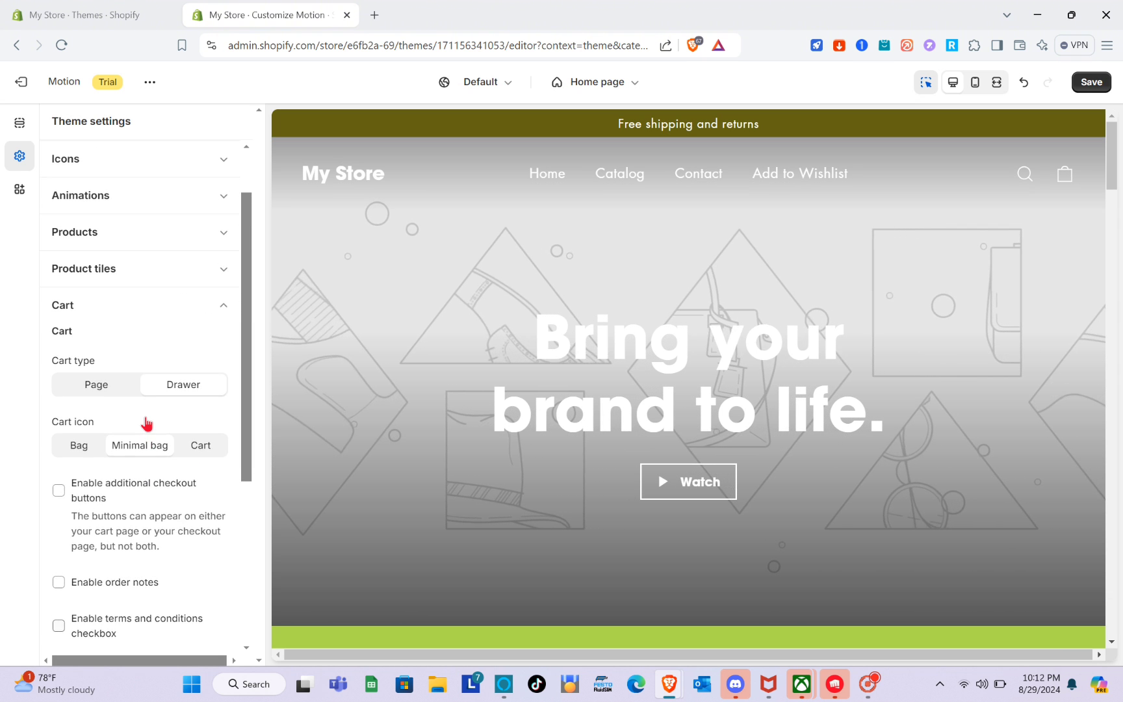
{"action": "scroll", "coordinate": [147, 424], "scroll_direction": "down", "scroll_amount": 4}
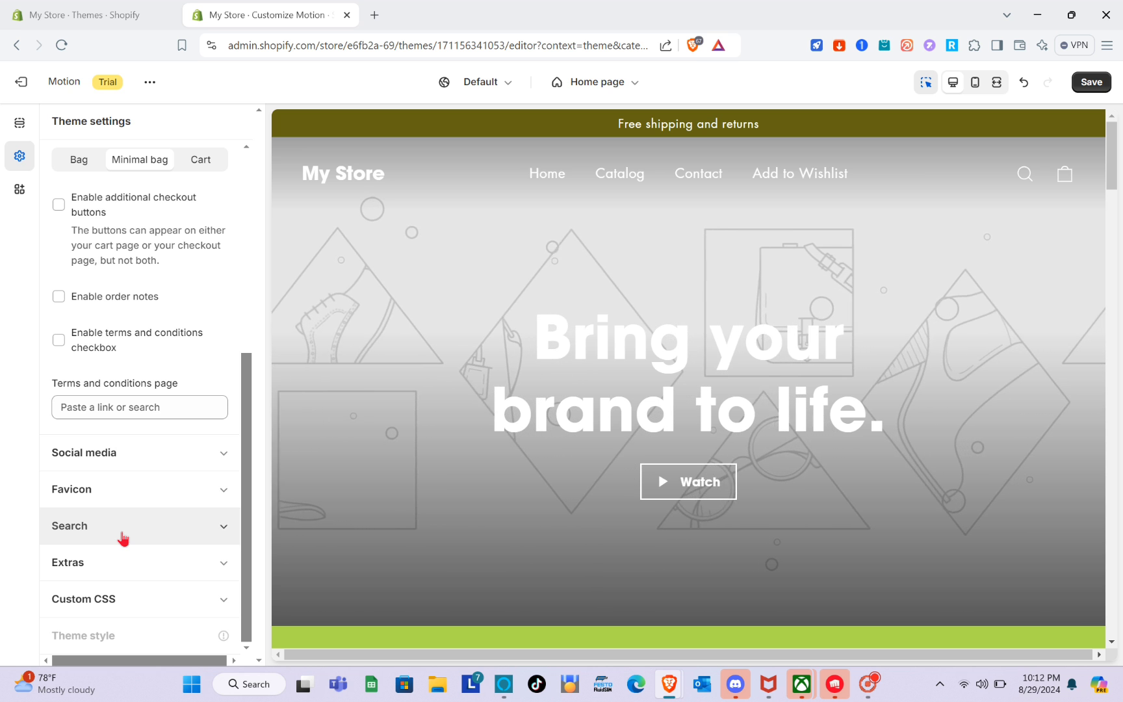
{"action": "scroll", "coordinate": [122, 538], "scroll_direction": "up", "scroll_amount": 5}
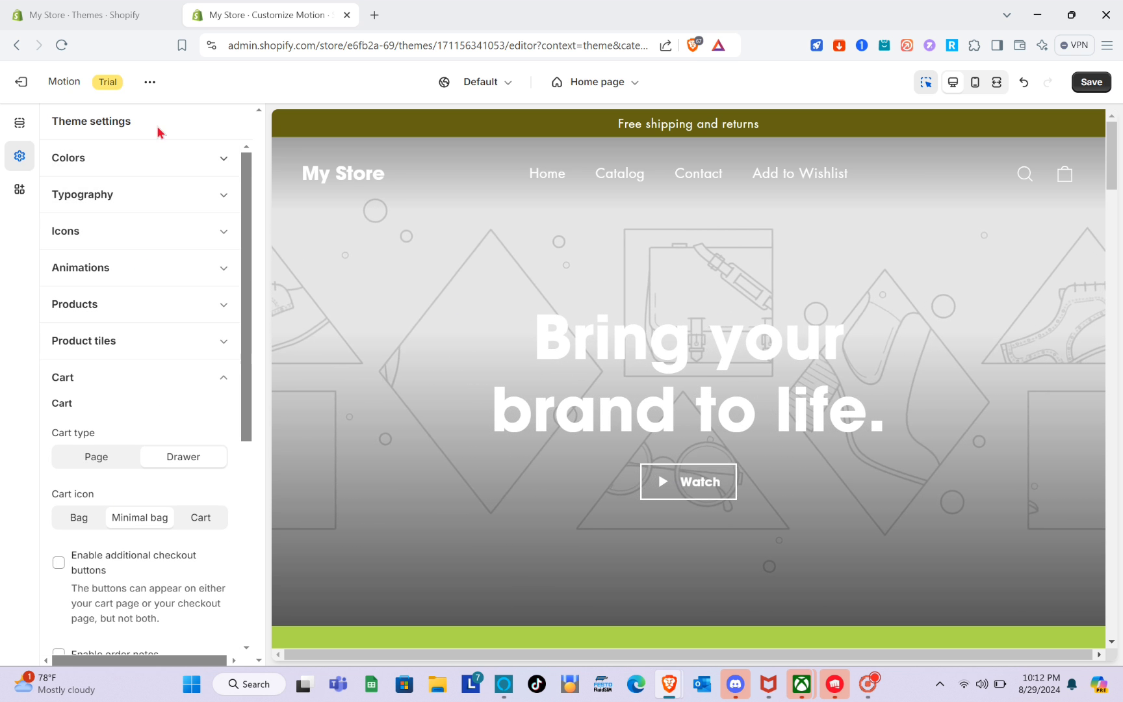
Switch to the home page sections and list the sections that can be added to the header group
{"action": "left_click", "coordinate": [19, 127]}
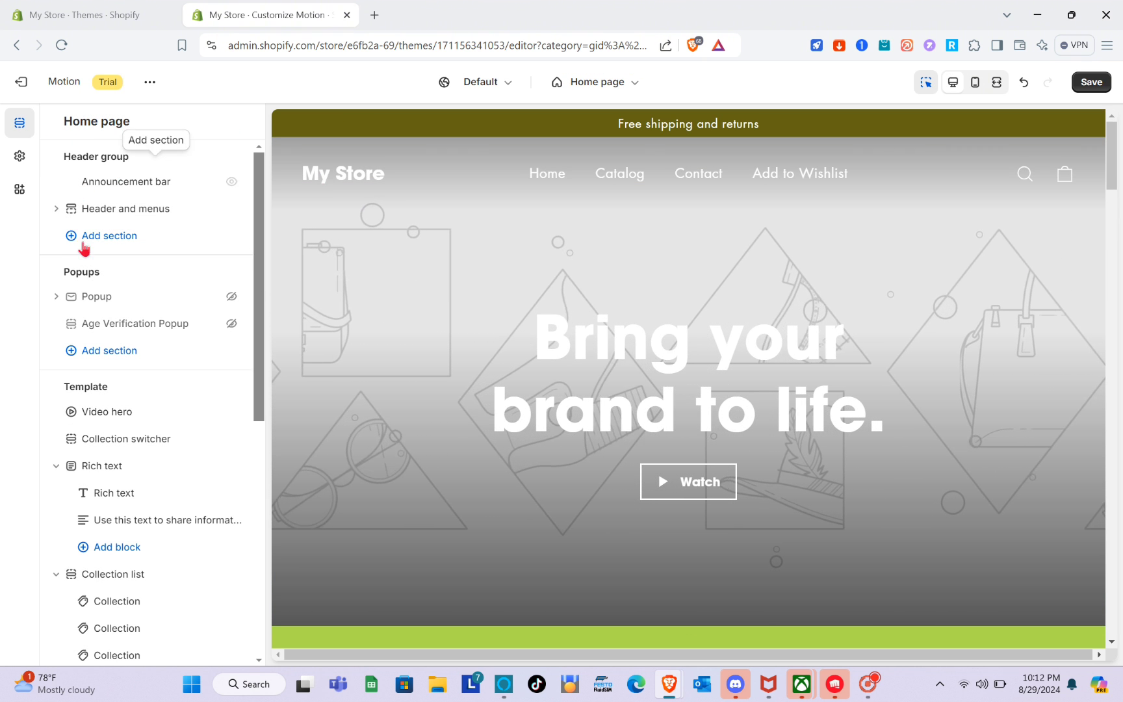
{"action": "mouse_move", "coordinate": [115, 170]}
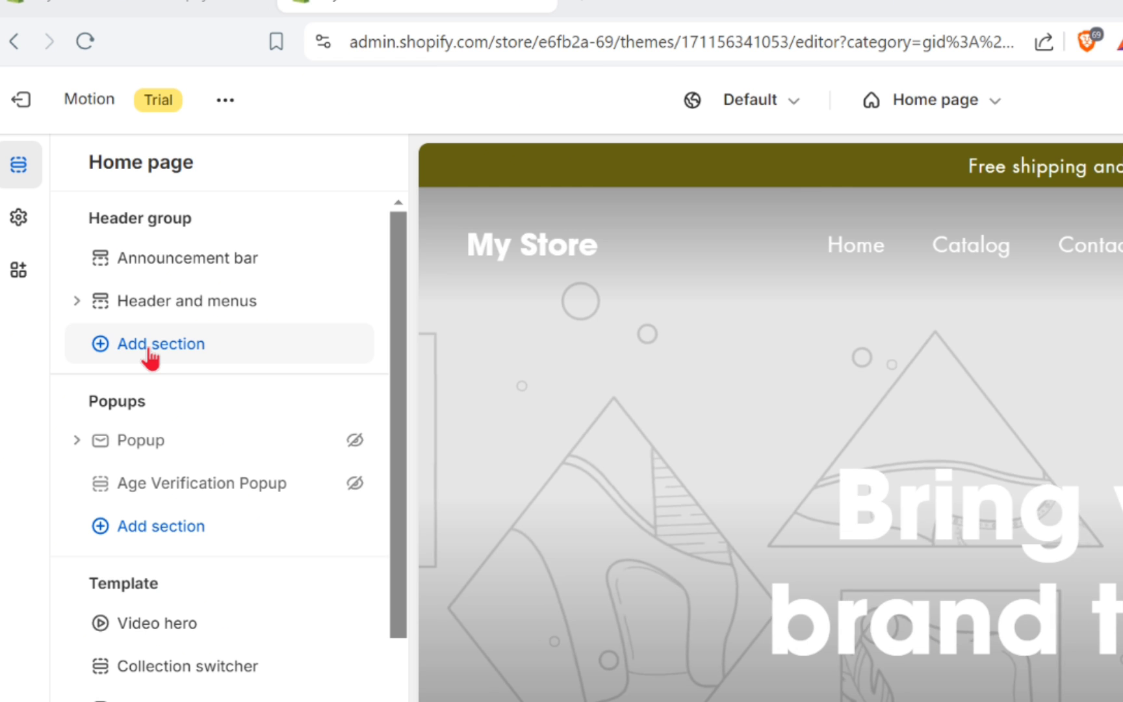
{"action": "left_click", "coordinate": [148, 349]}
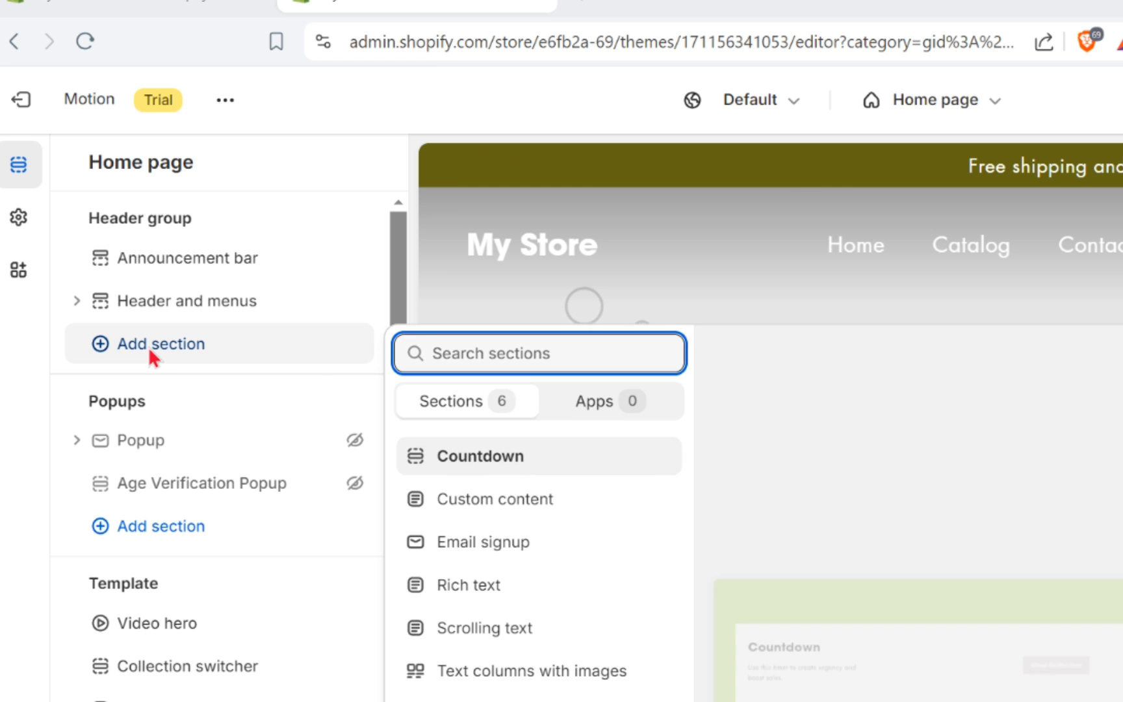
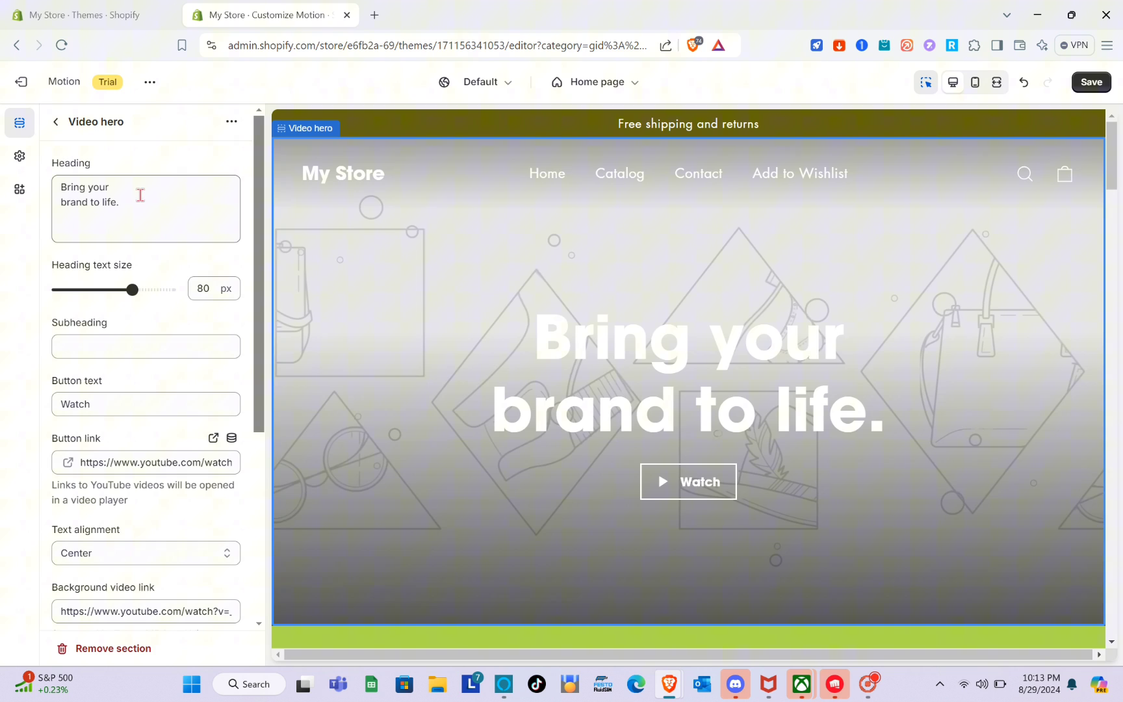
Replace the video hero's heading text with "Market Yourself"
{"action": "left_click", "coordinate": [134, 201]}
{"action": "key", "text": "BackSpace"}
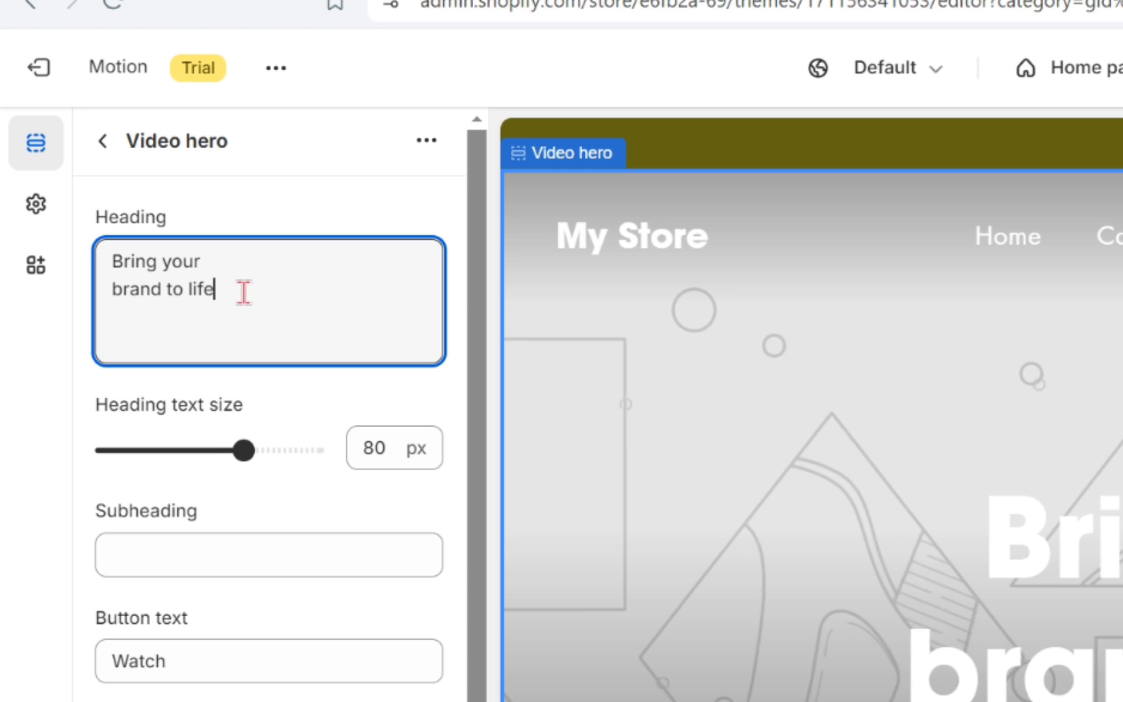
{"action": "key", "text": "BackSpace"}
{"action": "key", "text": "BackSpace"}
{"action": "key", "text": "BackSpace"}
{"action": "key", "text": "BackSpace"}
{"action": "key", "text": "BackSpace"}
{"action": "key", "text": "BackSpace"}
{"action": "key", "text": "BackSpace"}
{"action": "key", "text": "BackSpace"}
{"action": "key", "text": "BackSpace"}
{"action": "key", "text": "BackSpace"}
{"action": "key", "text": "BackSpace"}
{"action": "key", "text": "BackSpace"}
{"action": "key", "text": "BackSpace"}
{"action": "key", "text": "BackSpace"}
{"action": "key", "text": "BackSpace"}
{"action": "key", "text": "BackSpace"}
{"action": "key", "text": "BackSpace"}
{"action": "key", "text": "BackSpace"}
{"action": "key", "text": "BackSpace"}
{"action": "key", "text": "BackSpace"}
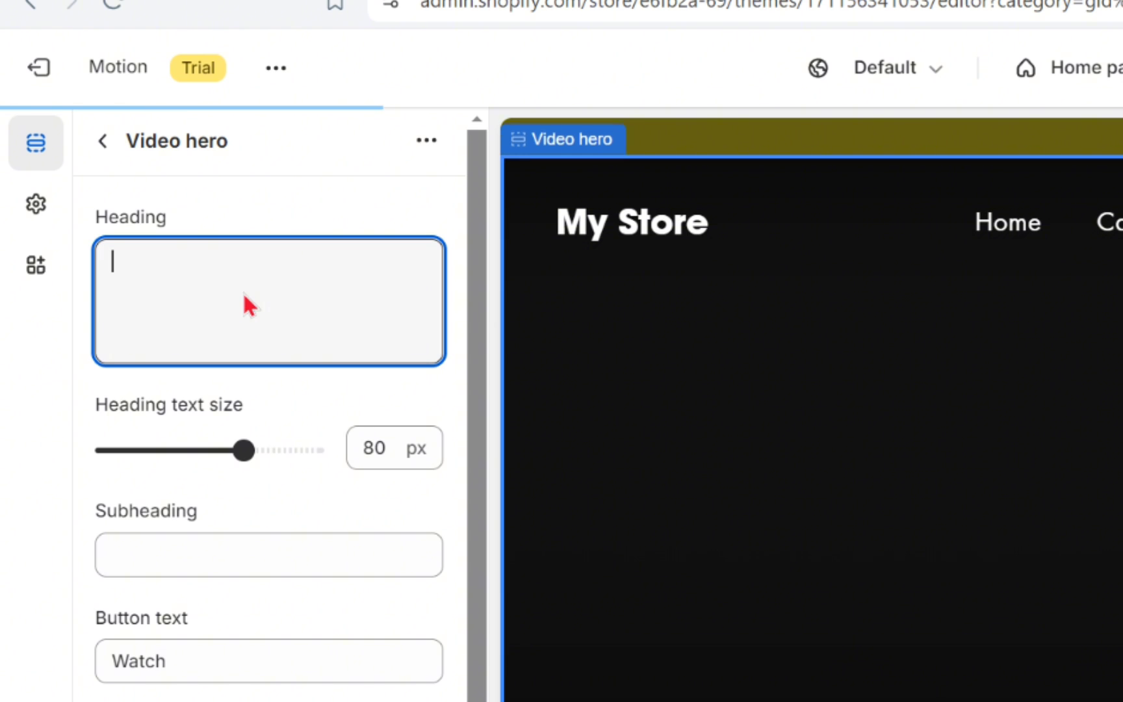
{"action": "type", "text": "Market"}
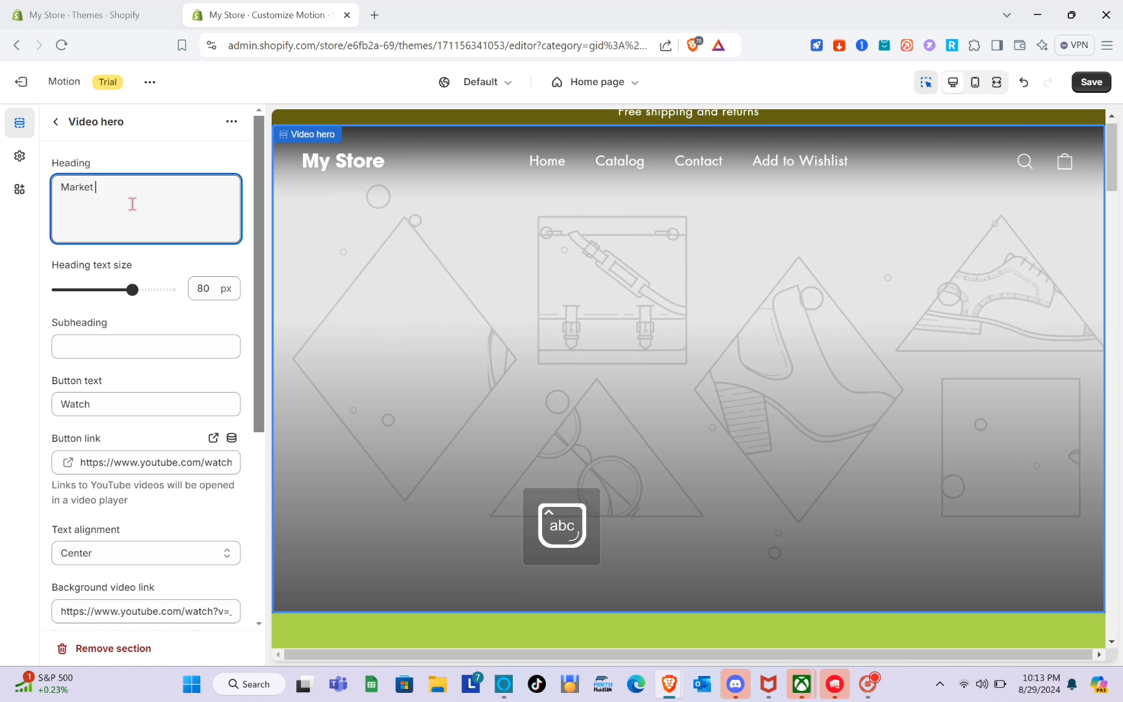
{"action": "type", "text": " Yourself"}
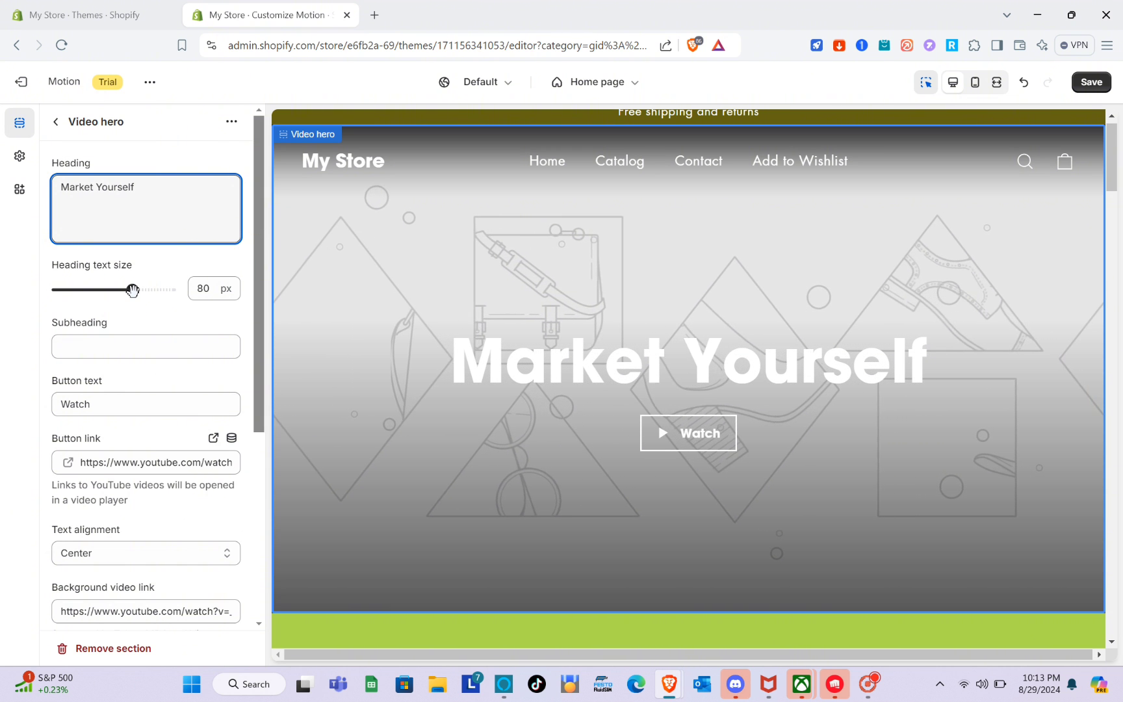
Set the video hero's heading text size to 75 px and enter "NOW!" as the subheading
{"action": "mouse_move", "coordinate": [130, 292]}
{"action": "left_mouse_down"}
{"action": "mouse_move", "coordinate": [101, 296]}
{"action": "mouse_move", "coordinate": [123, 304]}
{"action": "left_mouse_up"}
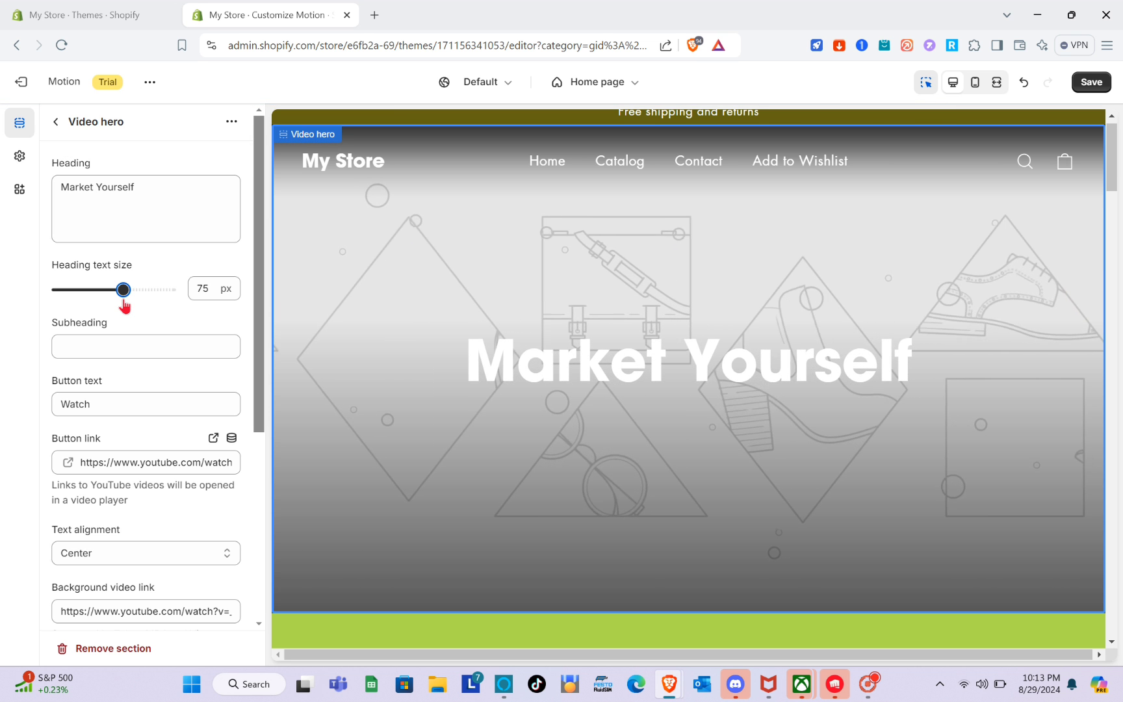
{"action": "left_click", "coordinate": [95, 350]}
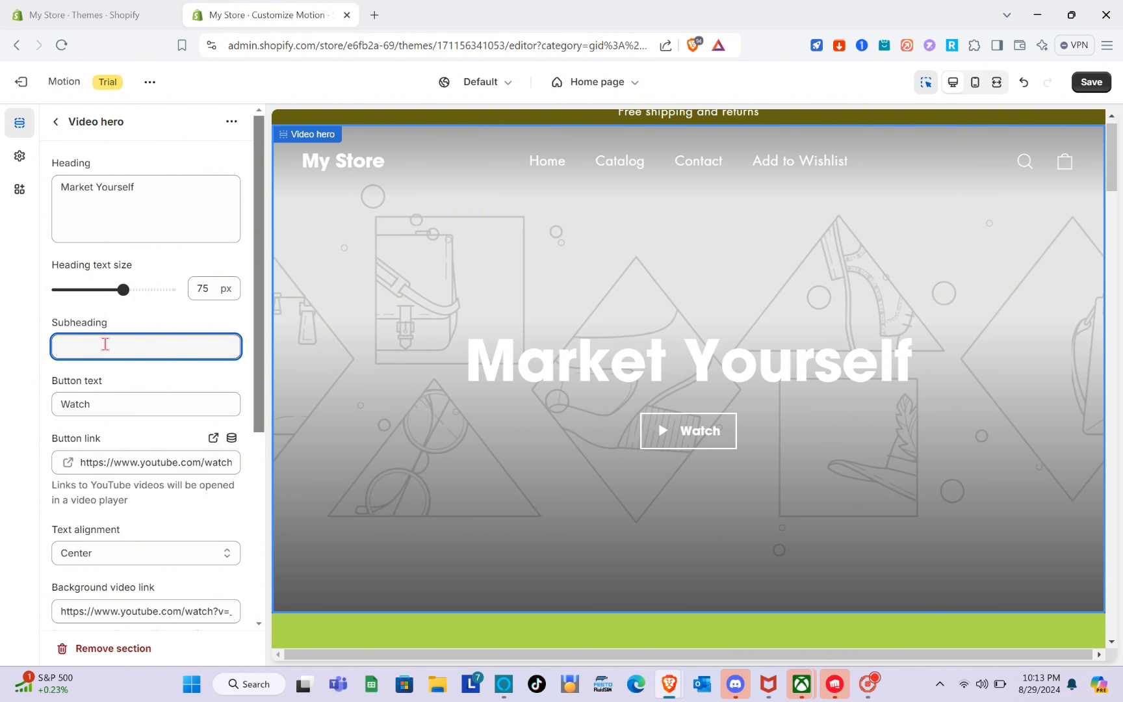
{"action": "key", "text": "Caps_Lock"}
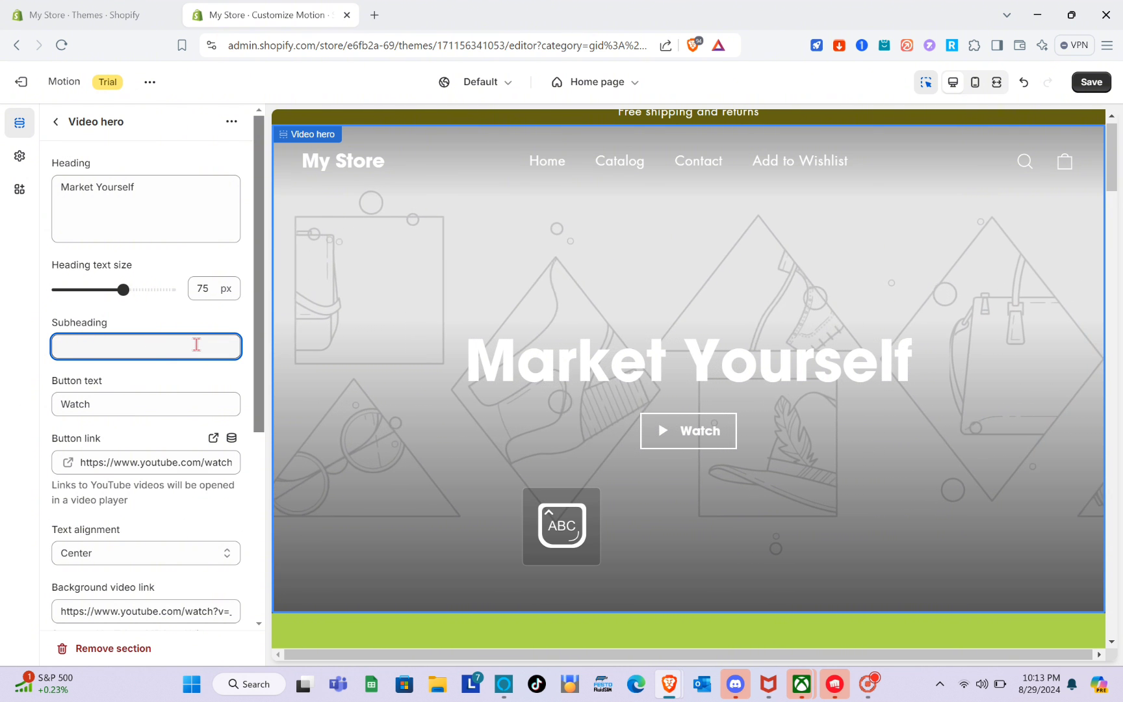
{"action": "type", "text": "NOW!"}
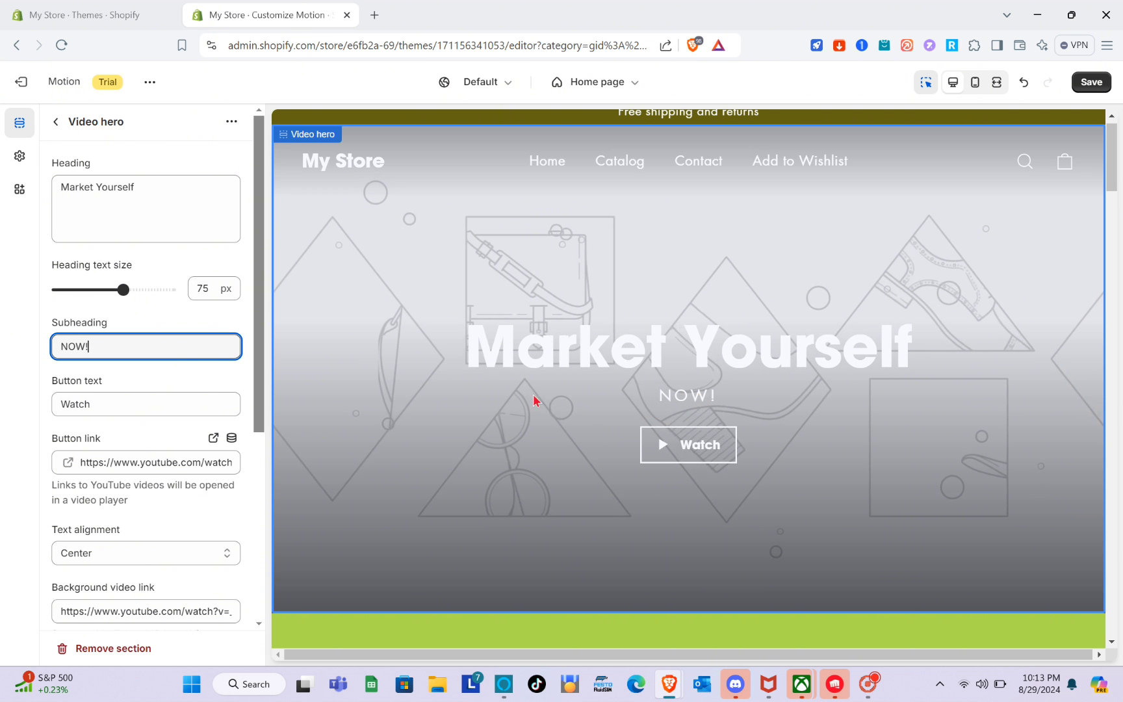
Keep Watch as the video hero's button text and link the button to the News blog
{"action": "left_click", "coordinate": [93, 400]}
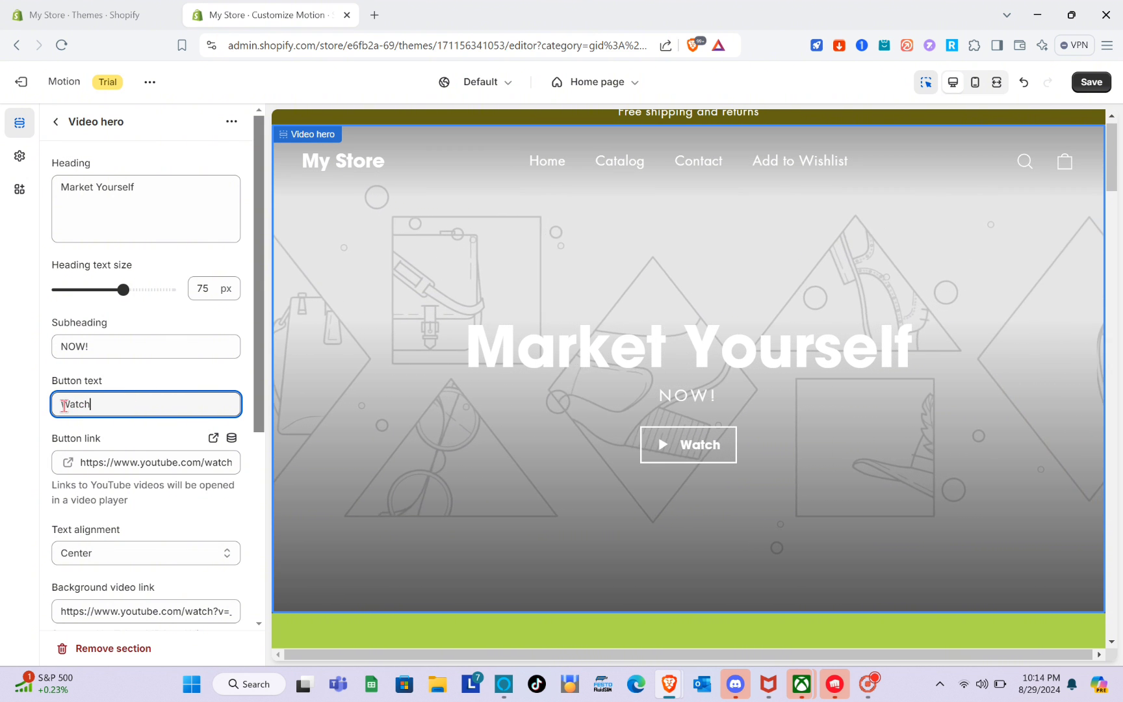
{"action": "left_click_drag", "start_coordinate": [65, 410], "coordinate": [112, 403]}
{"action": "left_click", "coordinate": [112, 404]}
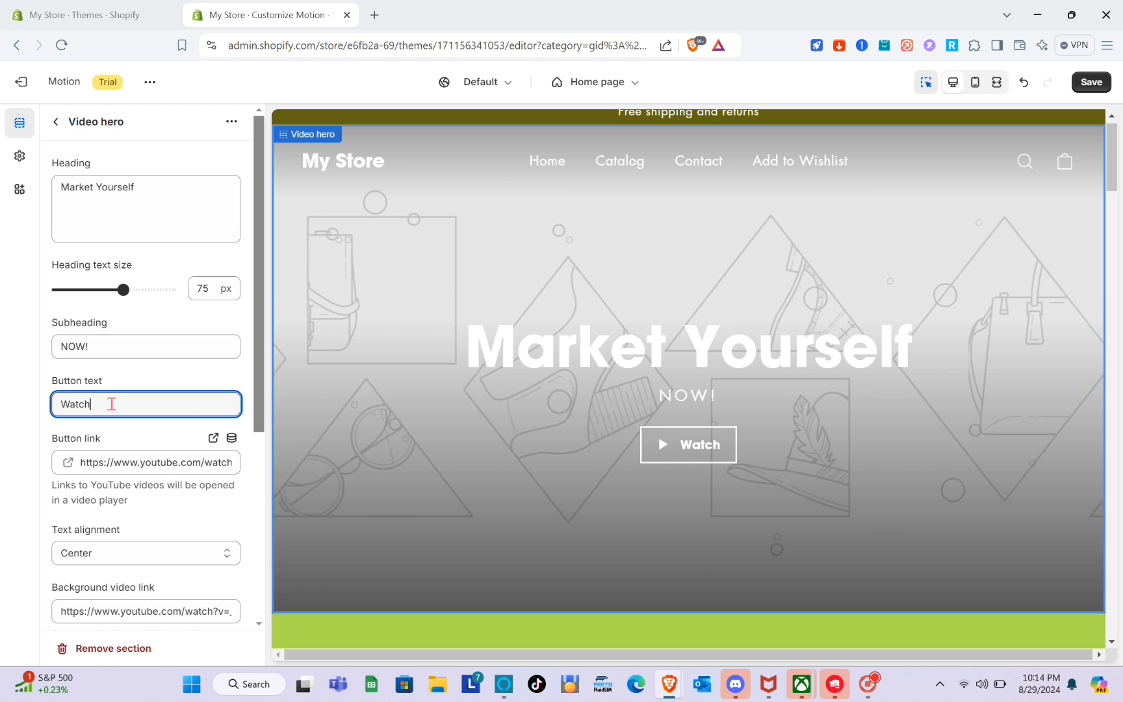
{"action": "scroll", "coordinate": [115, 451], "scroll_direction": "down", "scroll_amount": 1}
{"action": "left_click", "coordinate": [103, 410]}
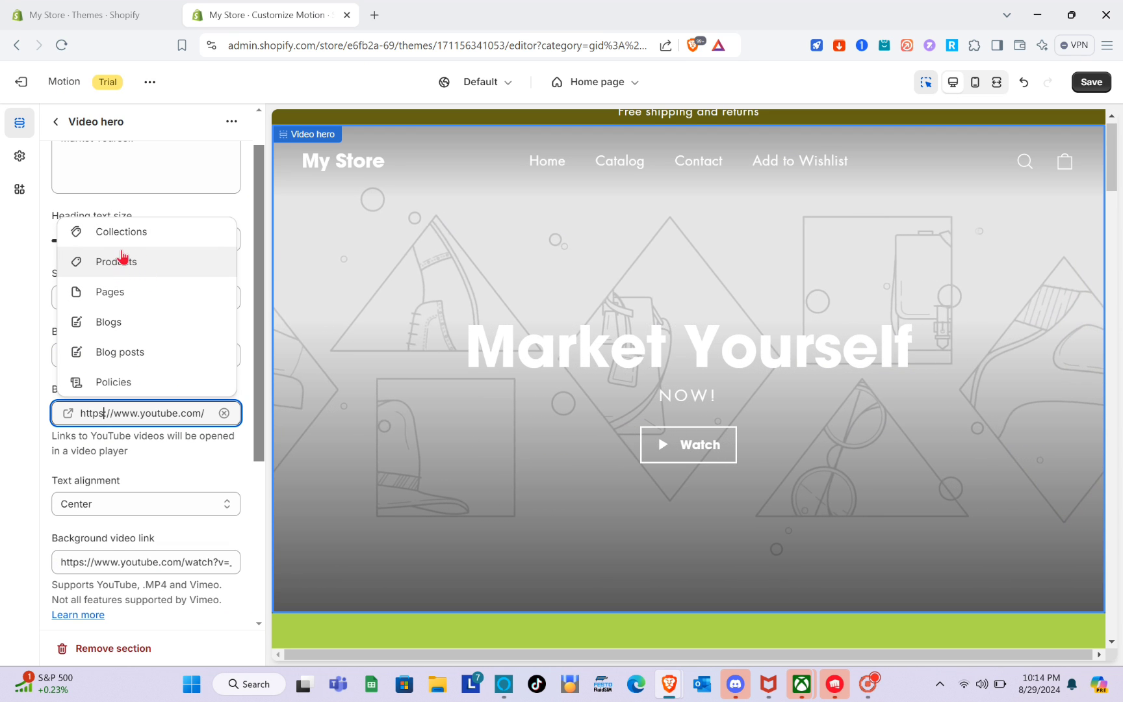
{"action": "left_click", "coordinate": [121, 324]}
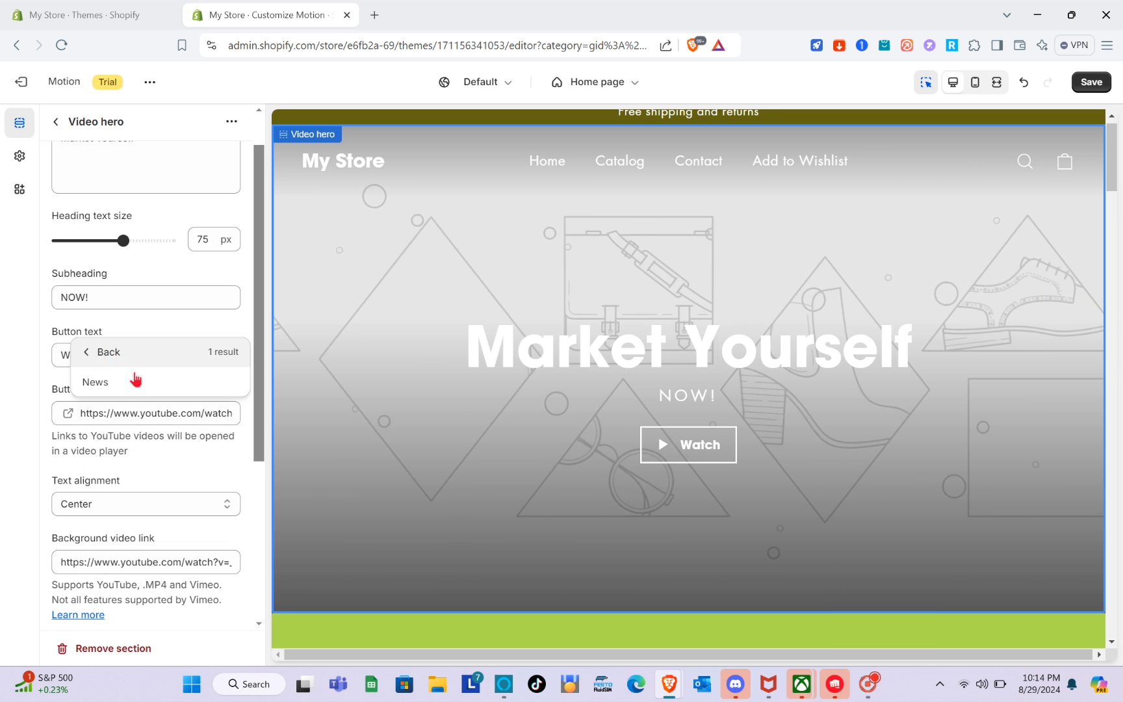
{"action": "left_click", "coordinate": [122, 384]}
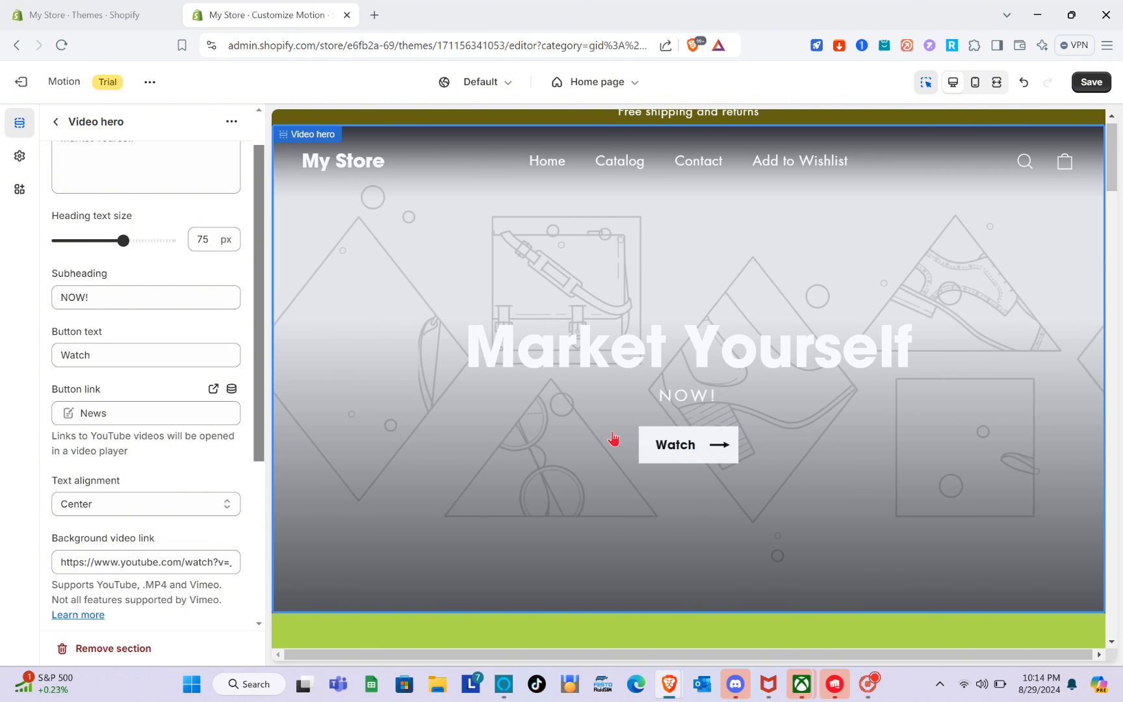
Set the video hero's text protection to 30% and look over its background video link and height settings
{"action": "scroll", "coordinate": [138, 502], "scroll_direction": "down", "scroll_amount": 3}
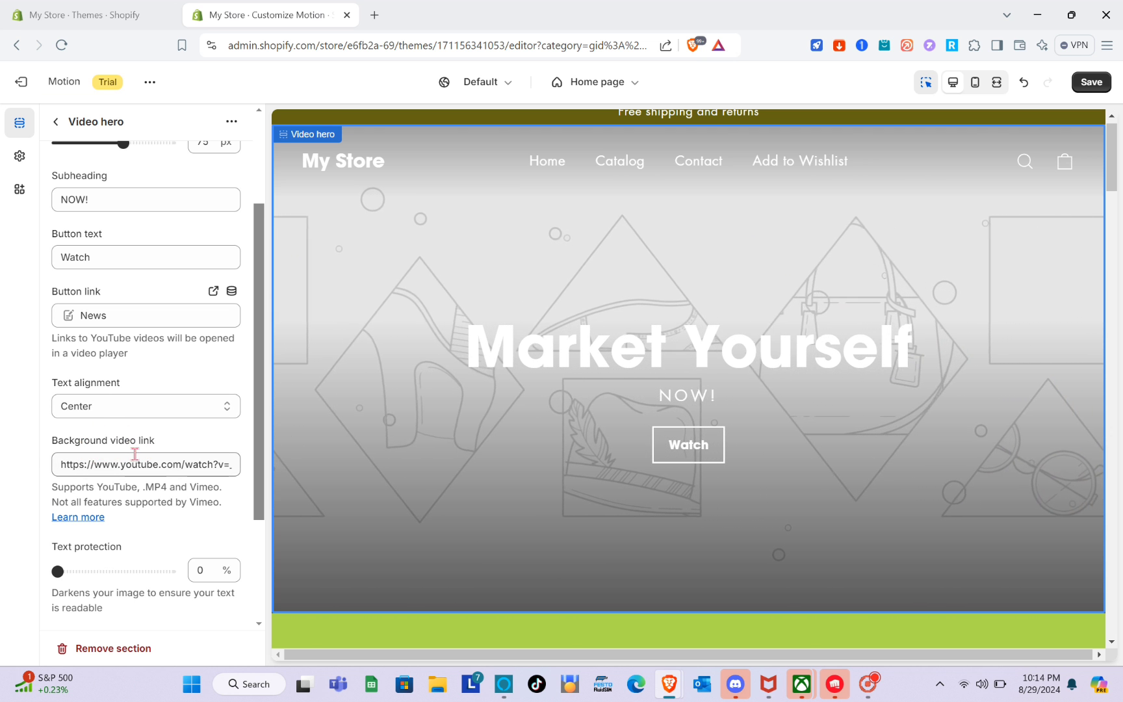
{"action": "scroll", "coordinate": [135, 454], "scroll_direction": "down", "scroll_amount": 1}
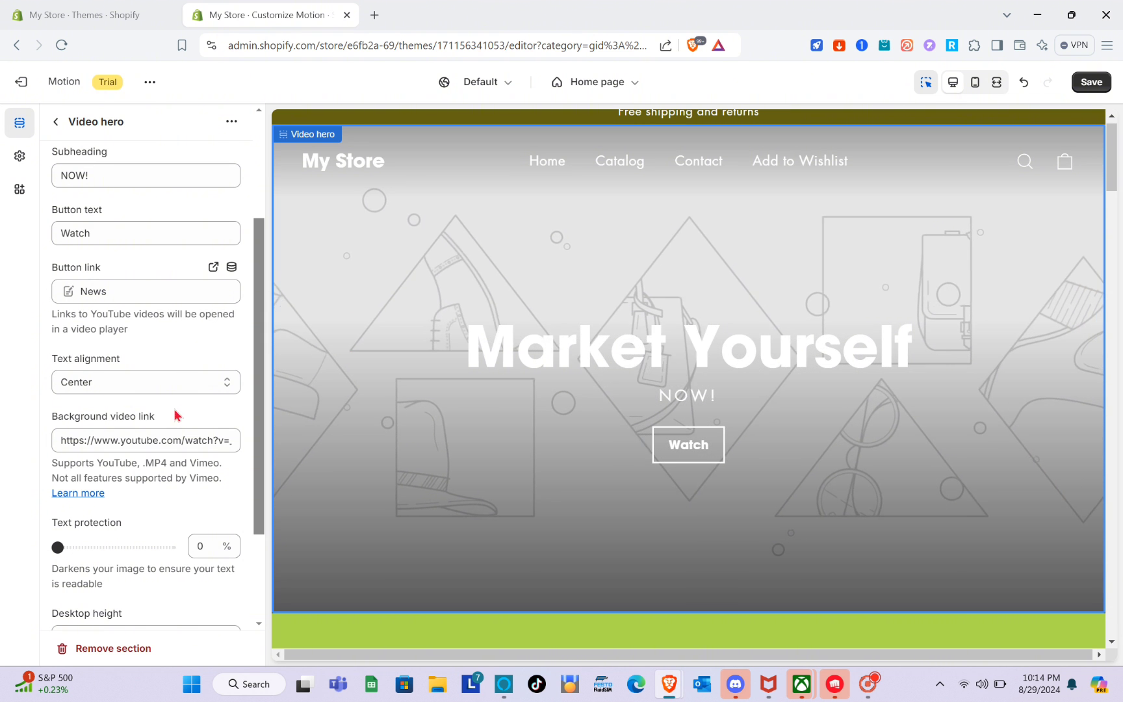
{"action": "left_click", "coordinate": [156, 440]}
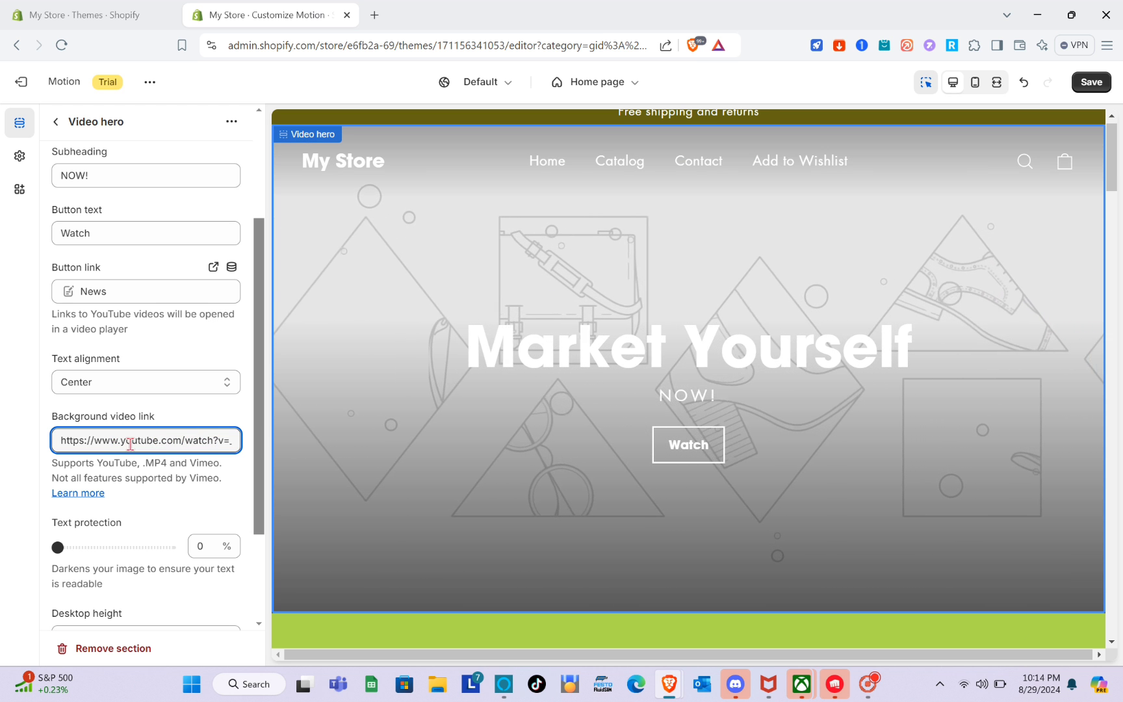
{"action": "scroll", "coordinate": [117, 440], "scroll_direction": "down", "scroll_amount": 1}
{"action": "scroll", "coordinate": [117, 440], "scroll_direction": "down", "scroll_amount": 2}
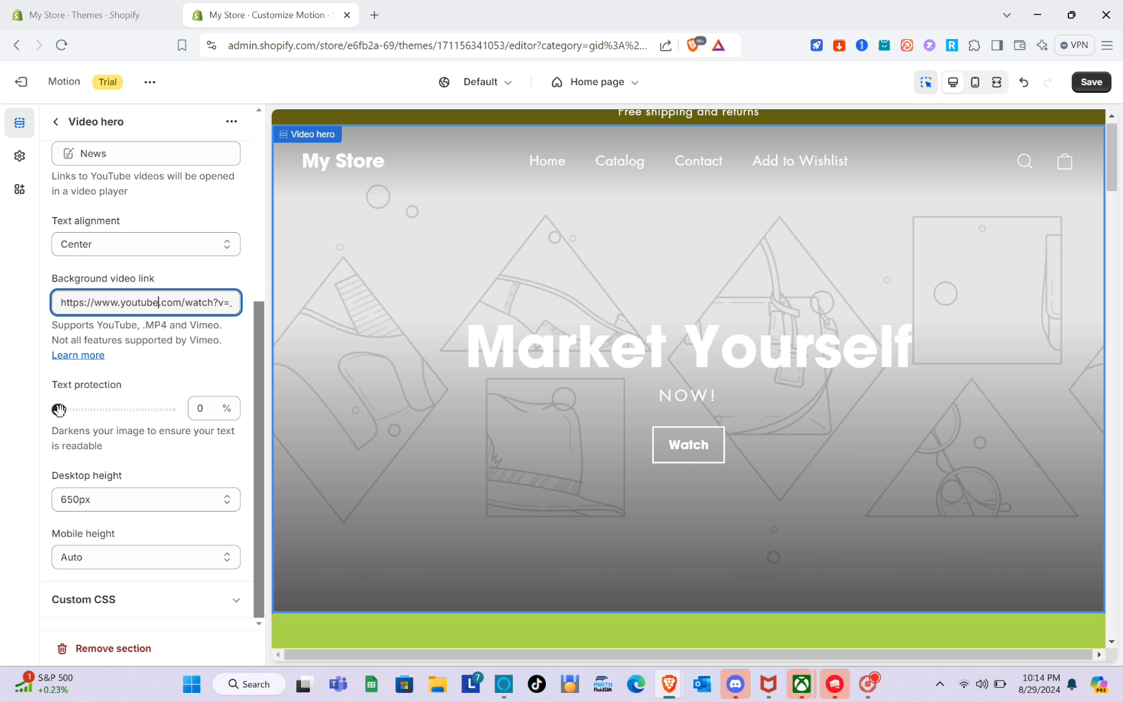
{"action": "left_click_drag", "start_coordinate": [58, 410], "coordinate": [91, 410]}
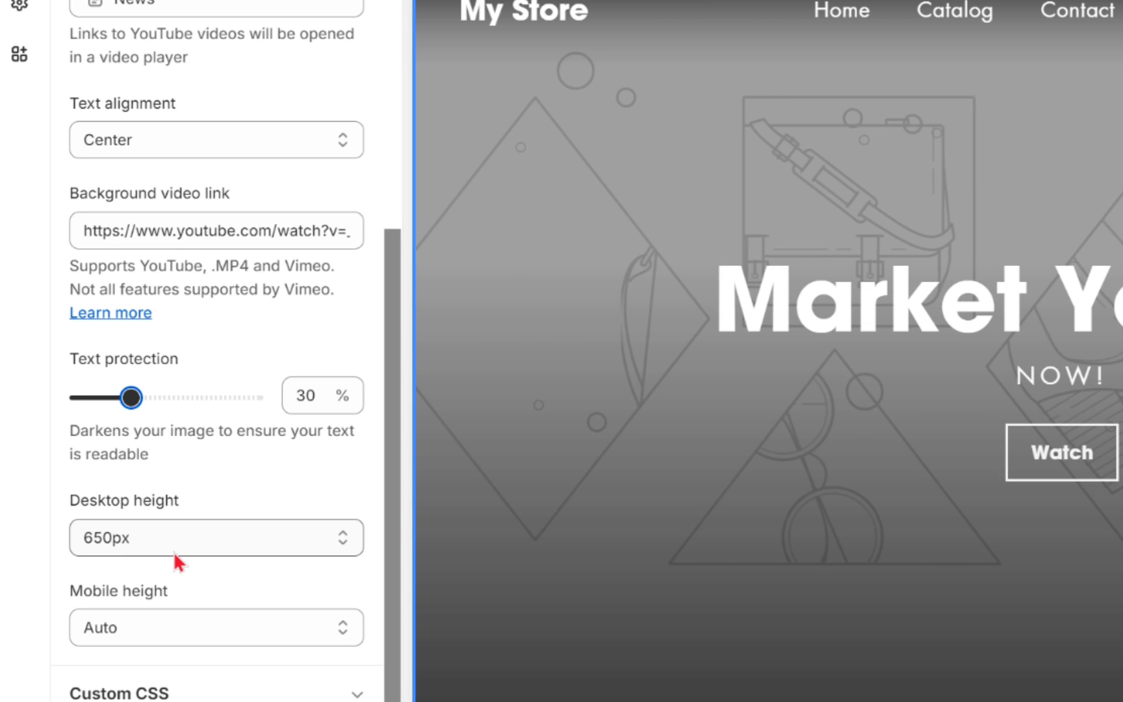
{"action": "scroll", "coordinate": [187, 581], "scroll_direction": "up", "scroll_amount": 5}
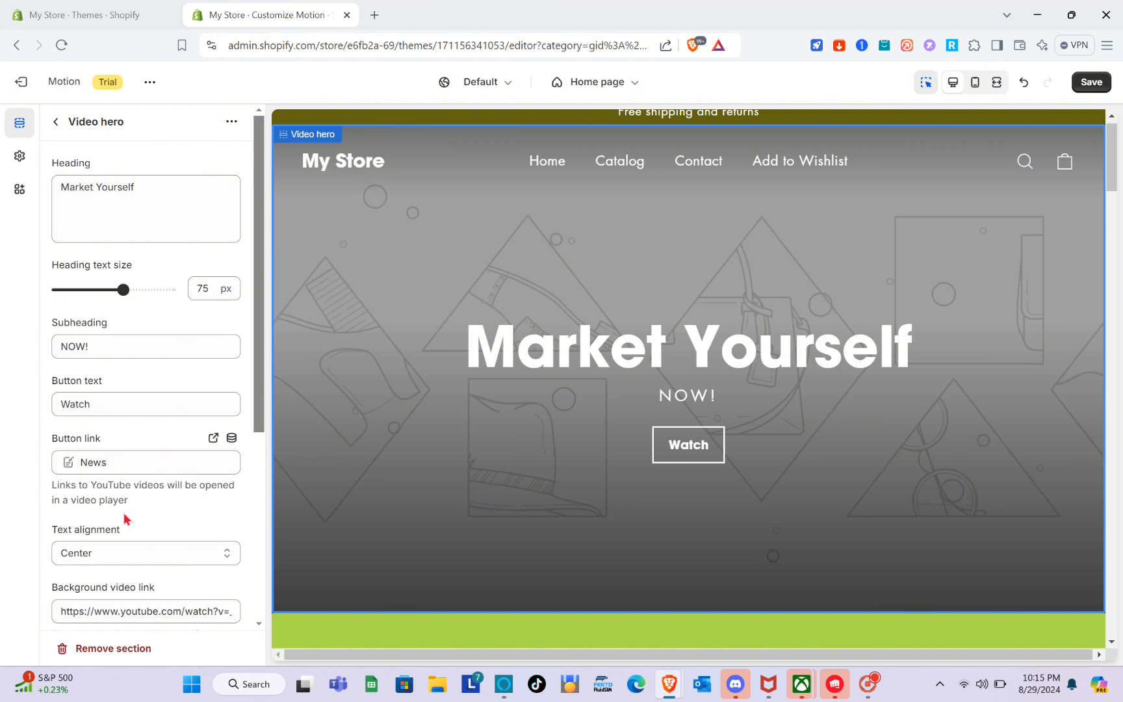
{"action": "scroll", "coordinate": [126, 519], "scroll_direction": "down", "scroll_amount": 4}
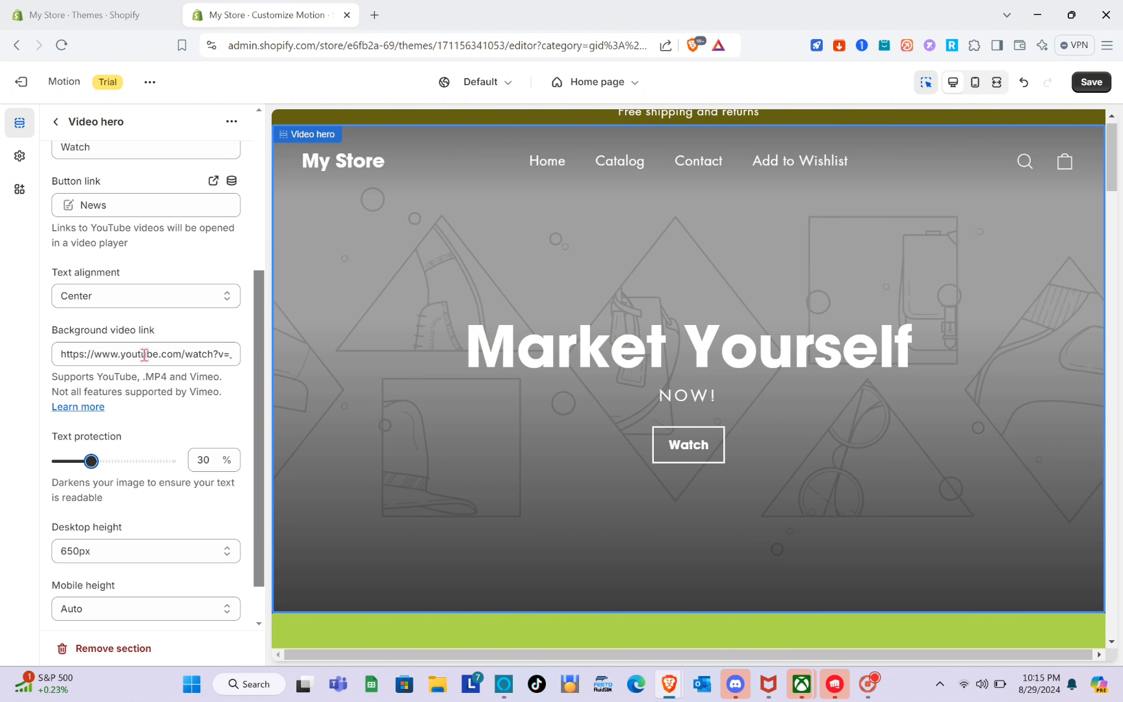
{"action": "scroll", "coordinate": [127, 351], "scroll_direction": "up", "scroll_amount": 4}
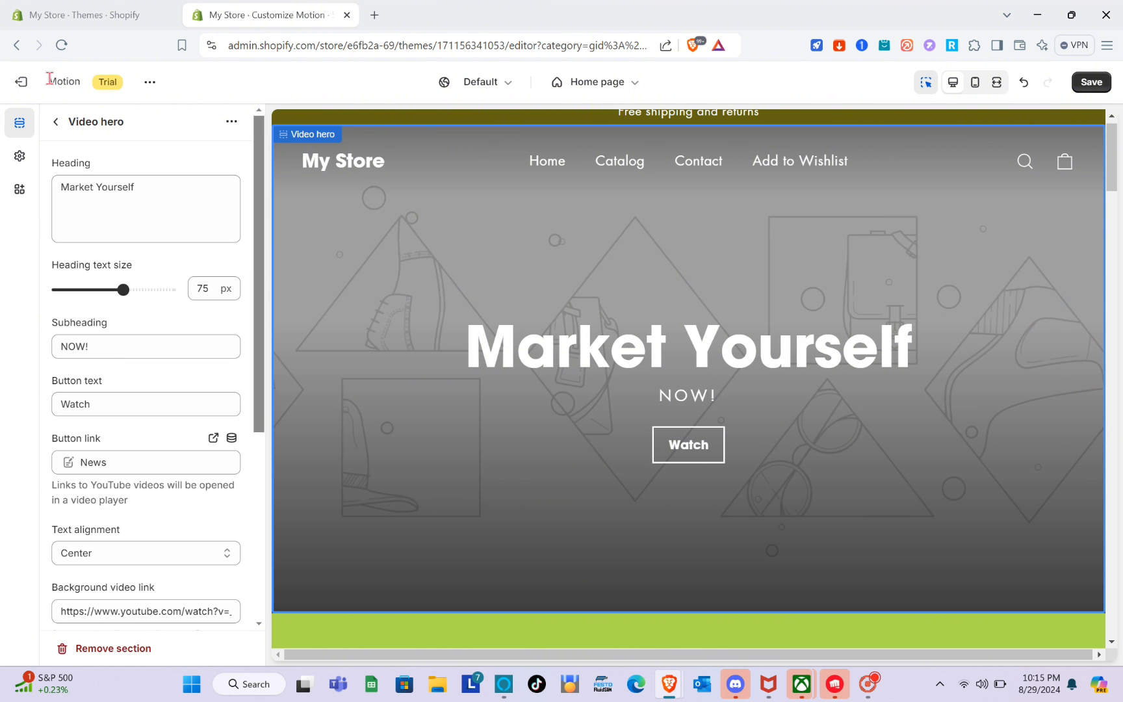
Open the Collection switcher section on the home page and change its heading to "Popular Products"
{"action": "left_click", "coordinate": [56, 121]}
{"action": "scroll", "coordinate": [454, 343], "scroll_direction": "down", "scroll_amount": 1}
{"action": "scroll", "coordinate": [454, 344], "scroll_direction": "down", "scroll_amount": 5}
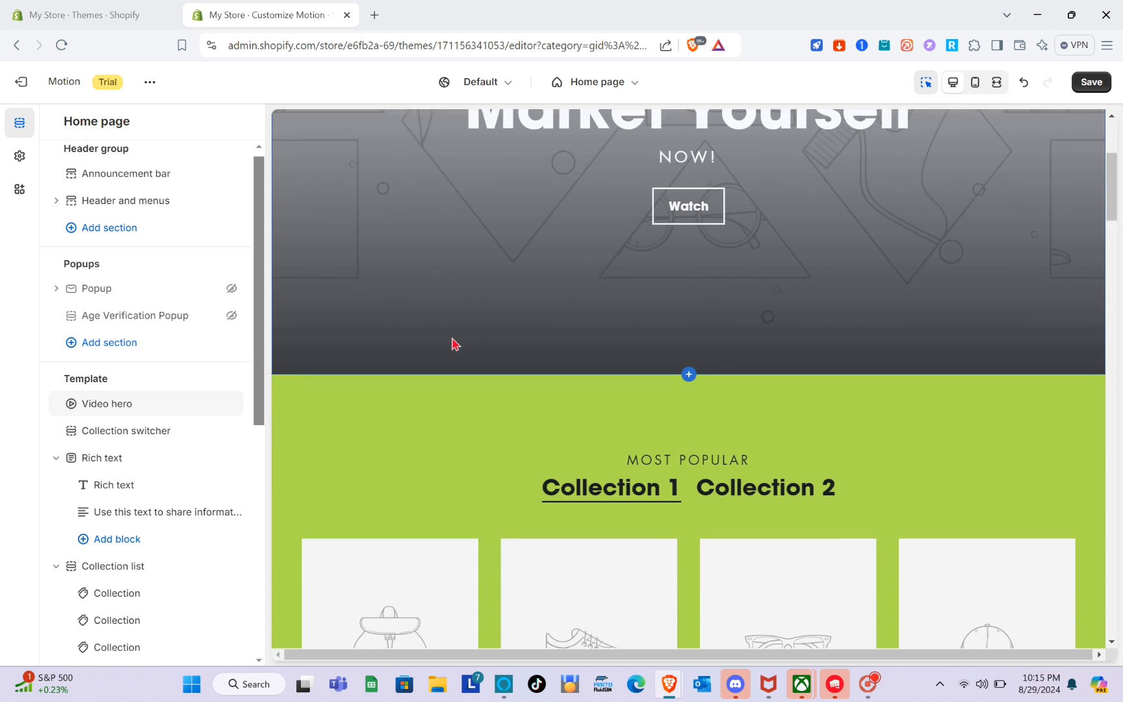
{"action": "scroll", "coordinate": [475, 458], "scroll_direction": "down", "scroll_amount": 2}
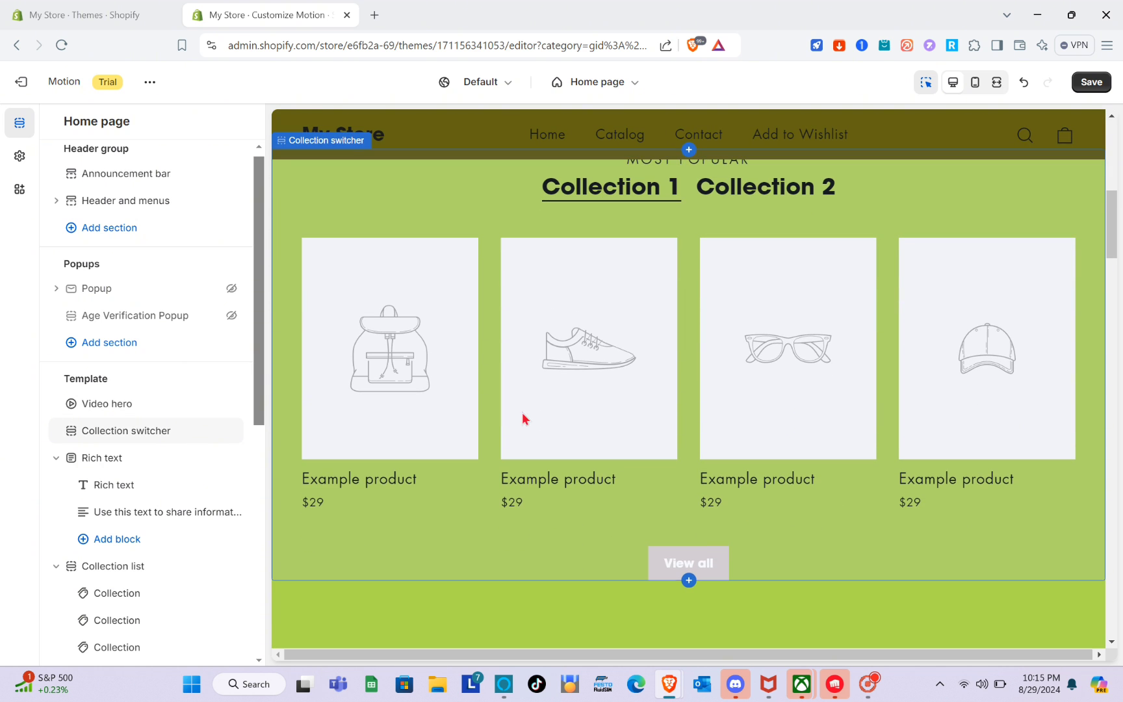
{"action": "left_click", "coordinate": [461, 431]}
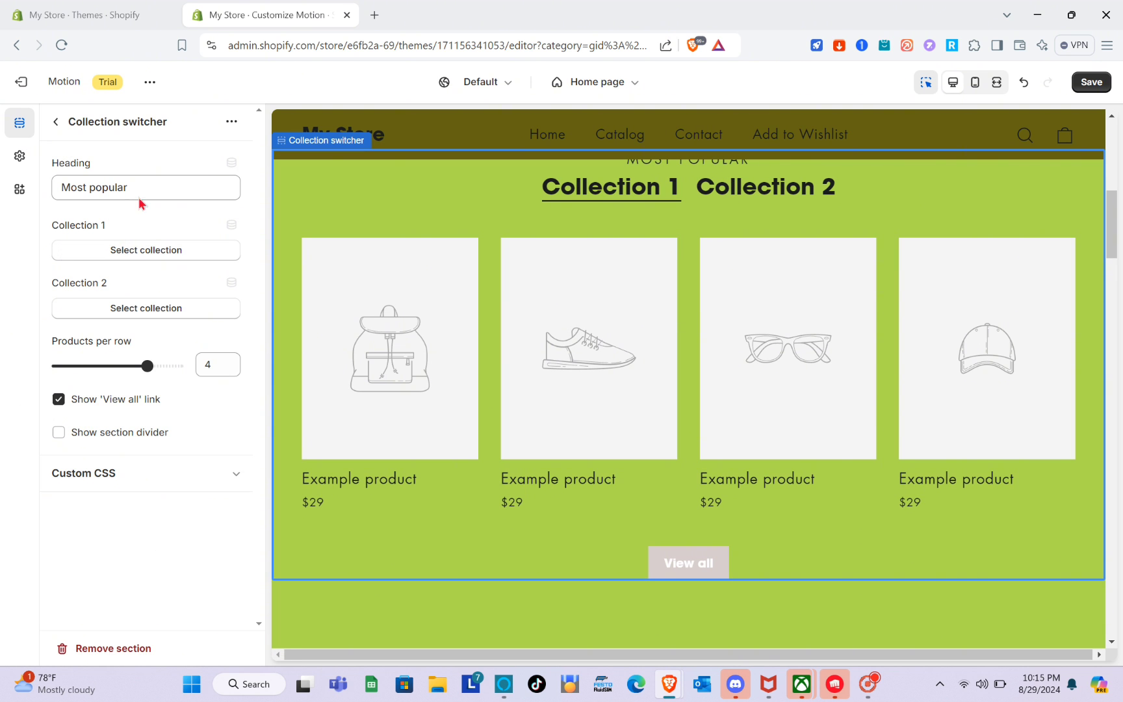
{"action": "scroll", "coordinate": [395, 332], "scroll_direction": "up", "scroll_amount": 2}
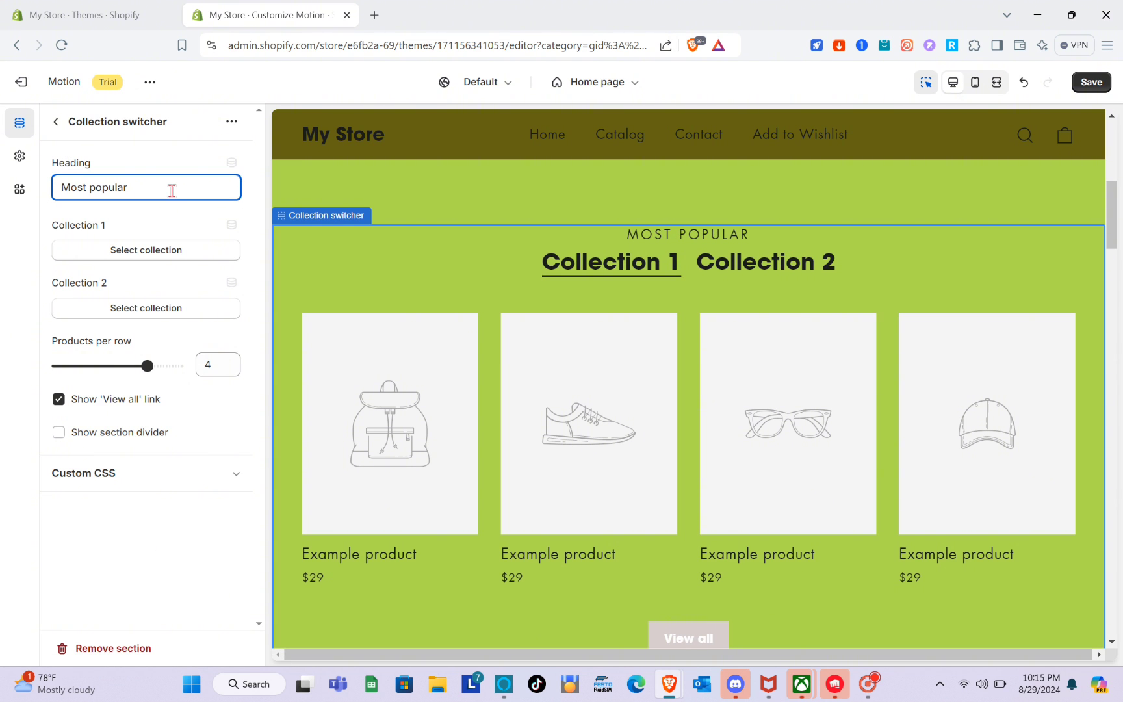
{"action": "key", "text": "BackSpace"}
{"action": "key", "text": "BackSpace"}
{"action": "key", "text": "BackSpace"}
{"action": "key", "text": "BackSpace"}
{"action": "key", "text": "BackSpace"}
{"action": "key", "text": "BackSpace"}
{"action": "key", "text": "BackSpace"}
{"action": "key", "text": "BackSpace"}
{"action": "key", "text": "BackSpace"}
{"action": "key", "text": "BackSpace"}
{"action": "key", "text": "BackSpace"}
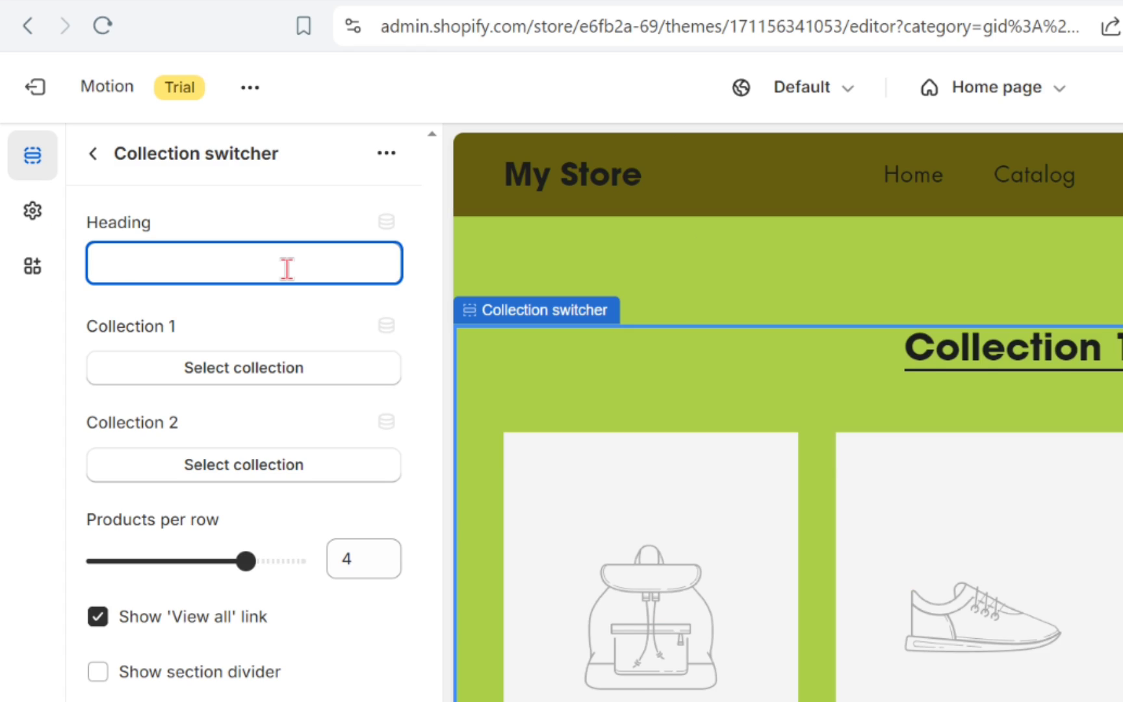
{"action": "type", "text": "Popular Prod"}
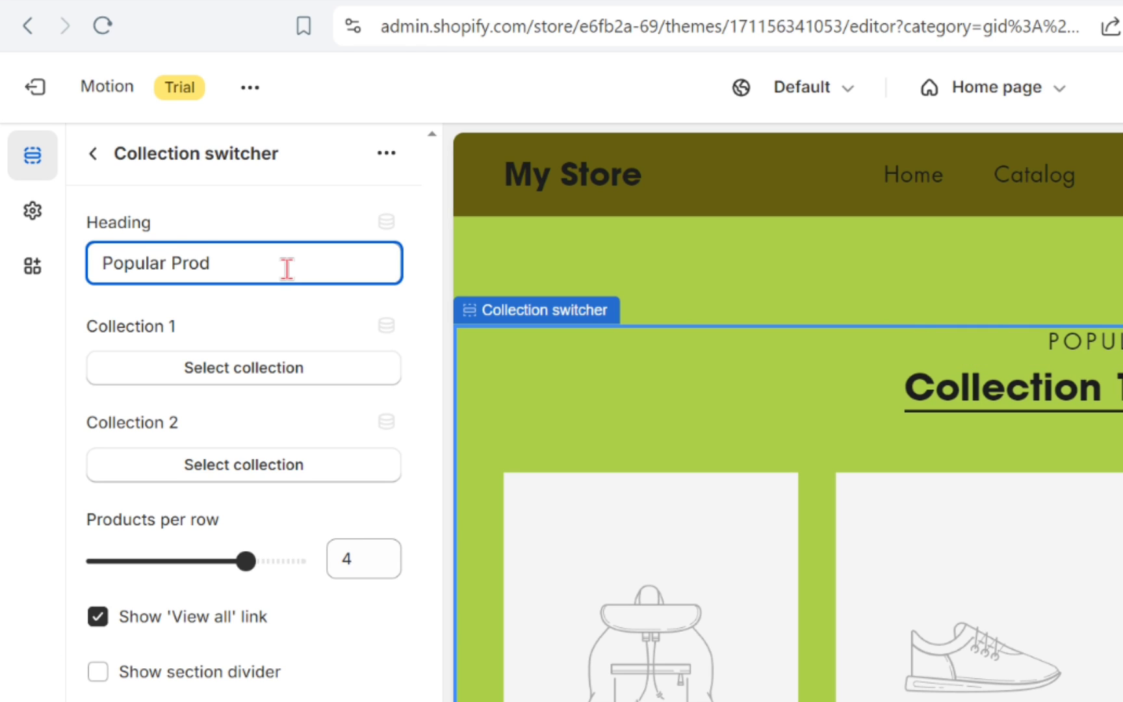
{"action": "type", "text": "ucts"}
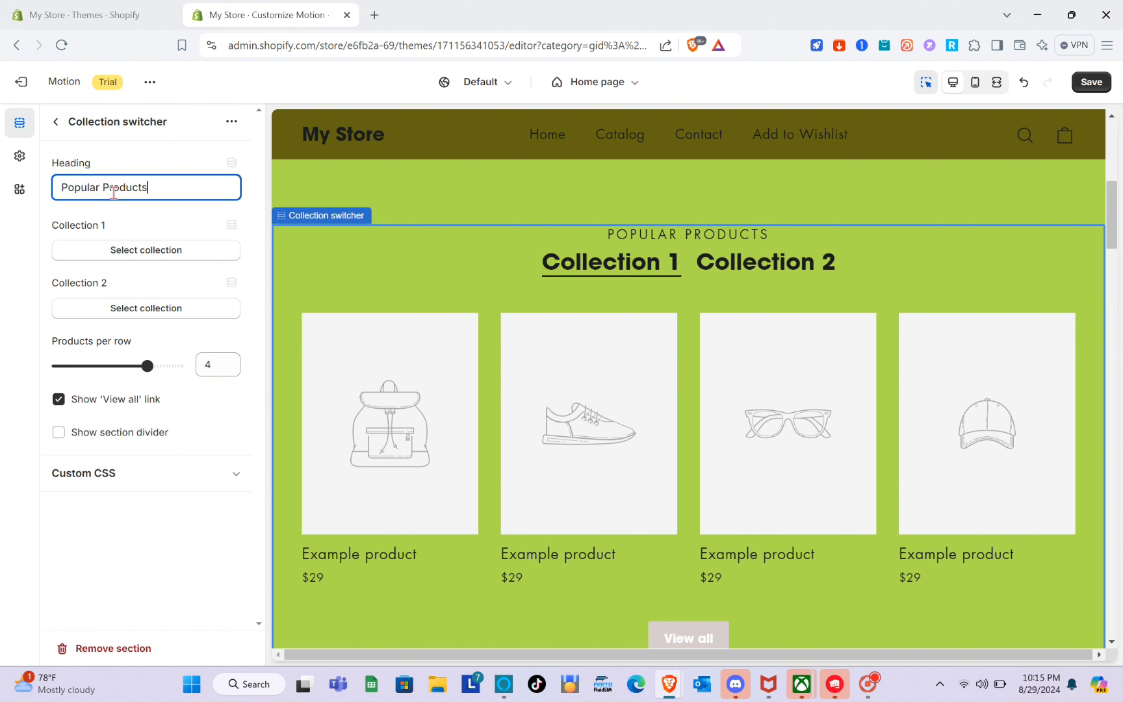
Assign the Home page collection as Collection 1 of the collection switcher and check its product in the preview
{"action": "left_click", "coordinate": [147, 250]}
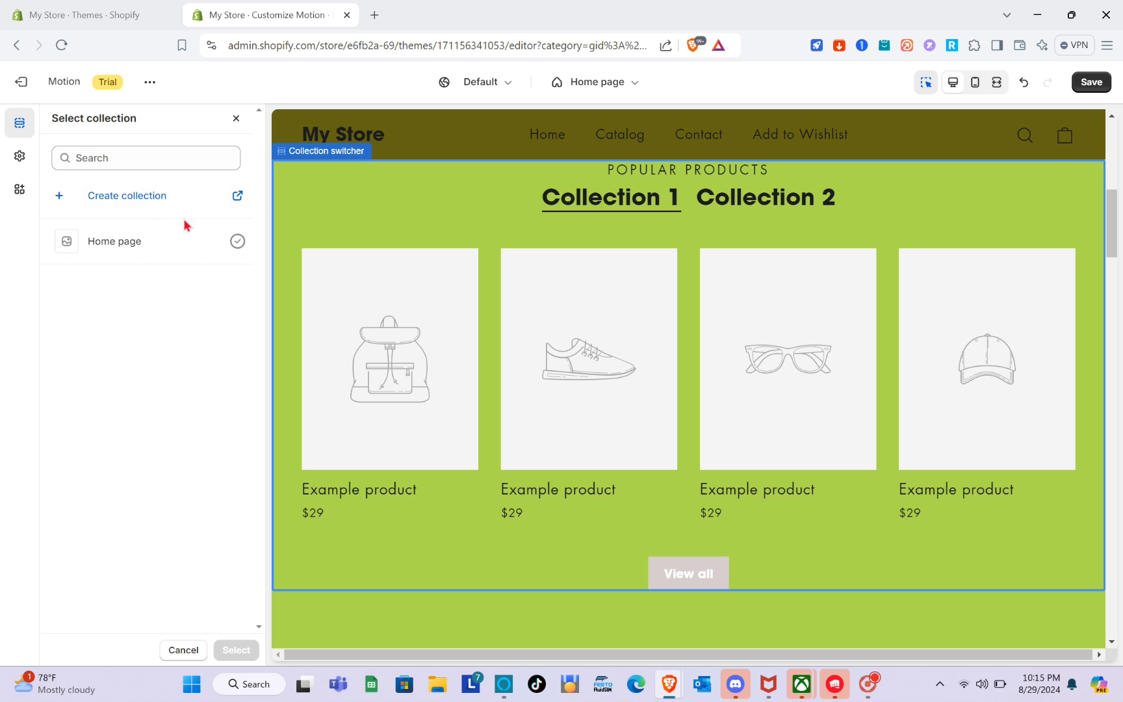
{"action": "left_click", "coordinate": [109, 199]}
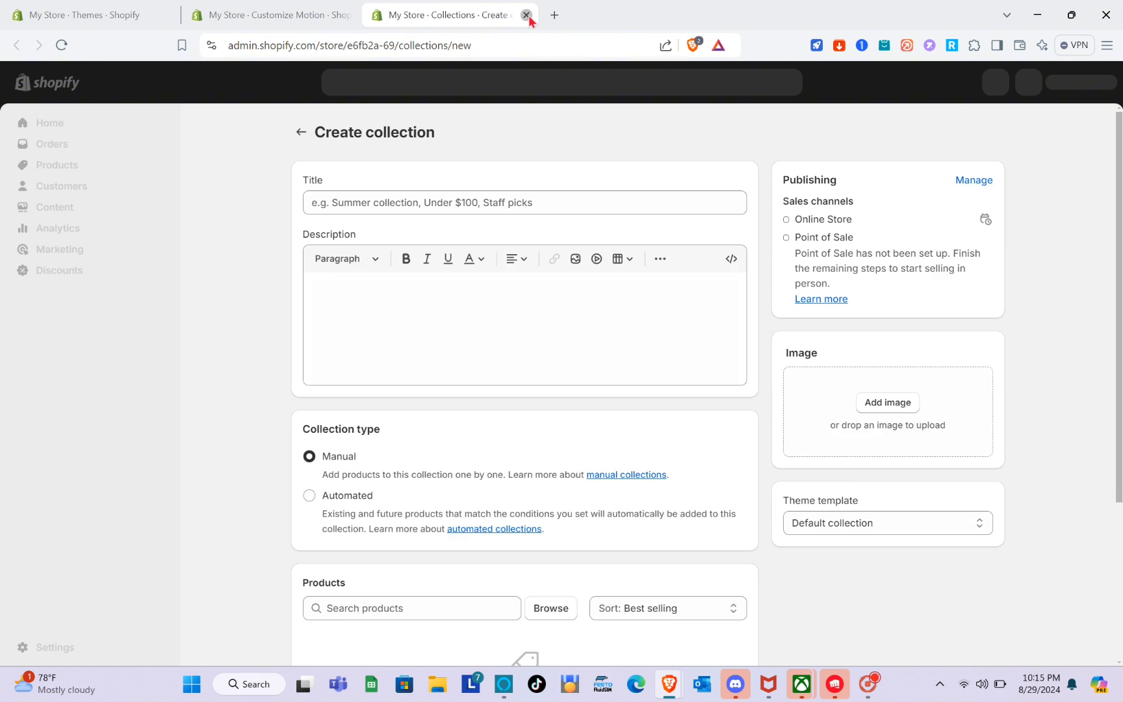
{"action": "left_click", "coordinate": [528, 16]}
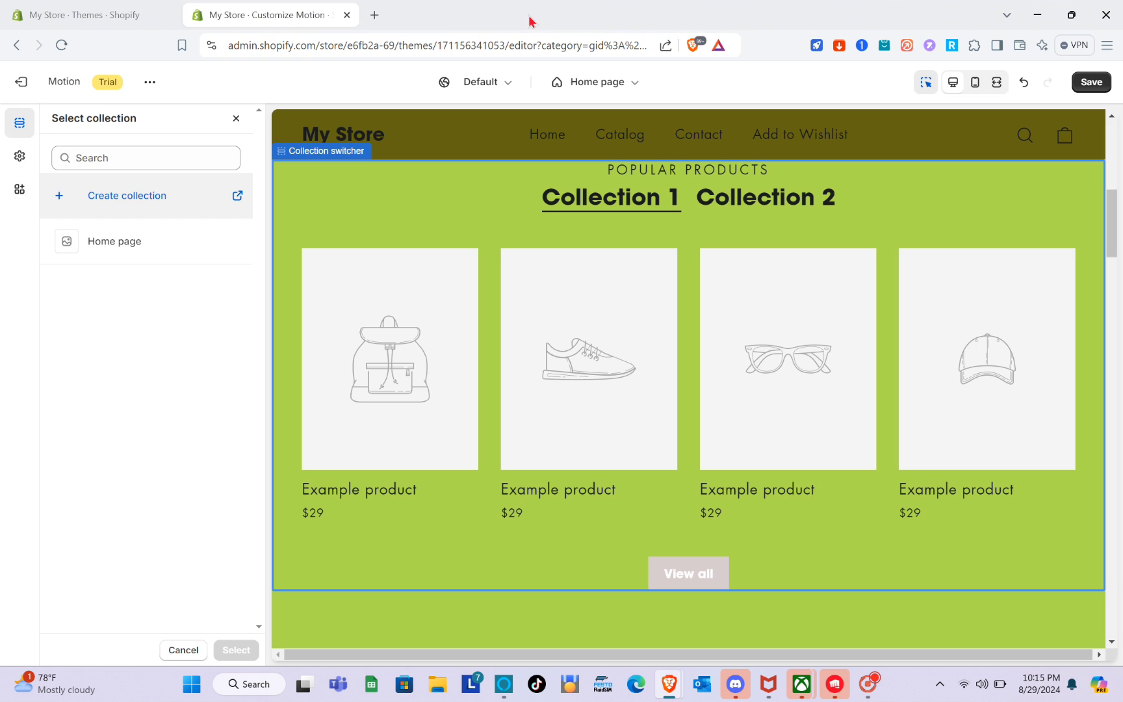
{"action": "left_click", "coordinate": [124, 246]}
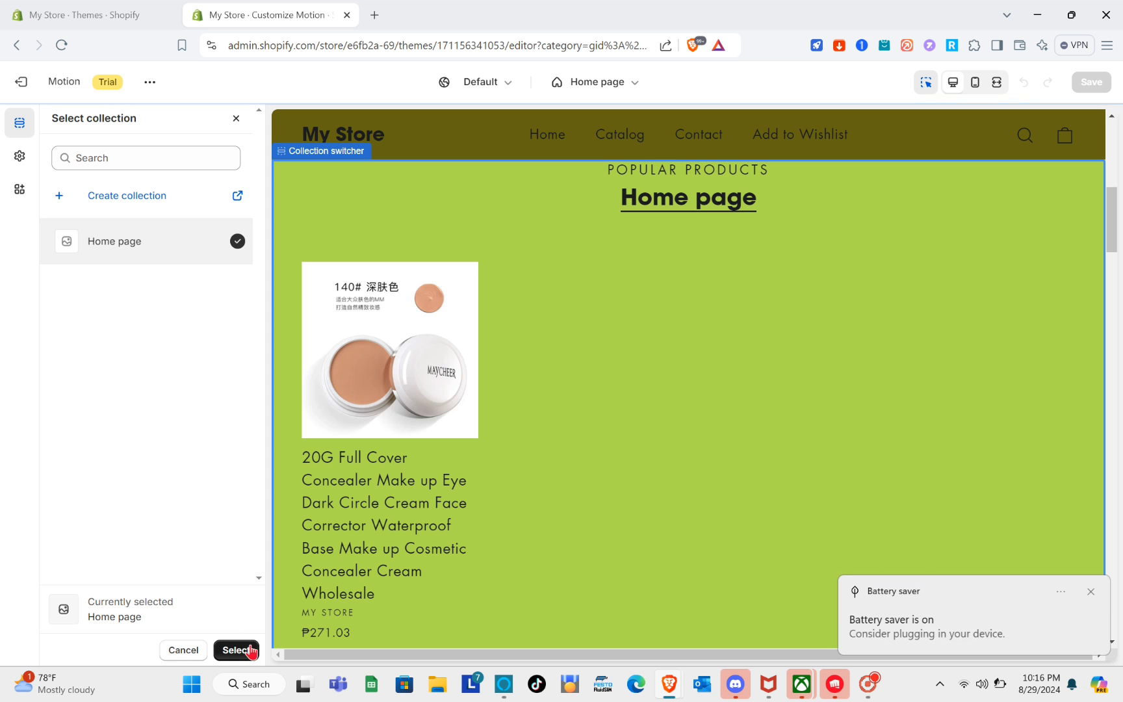
{"action": "left_click", "coordinate": [237, 650]}
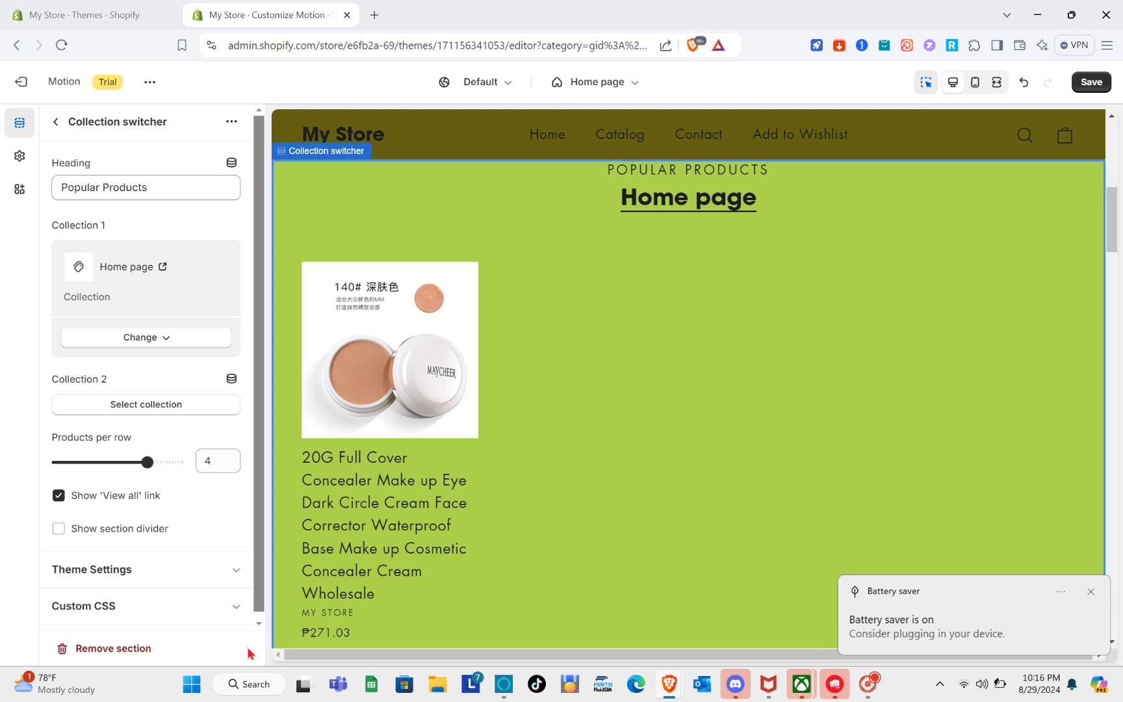
{"action": "scroll", "coordinate": [406, 423], "scroll_direction": "down", "scroll_amount": 1}
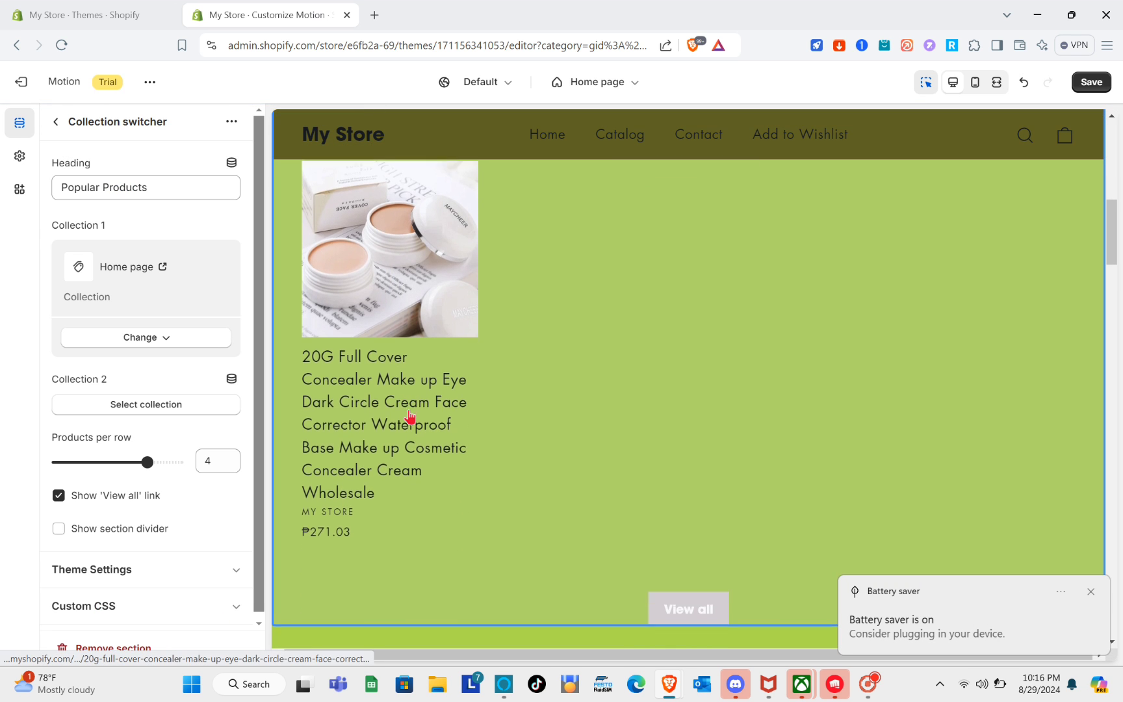
{"action": "scroll", "coordinate": [410, 416], "scroll_direction": "up", "scroll_amount": 1}
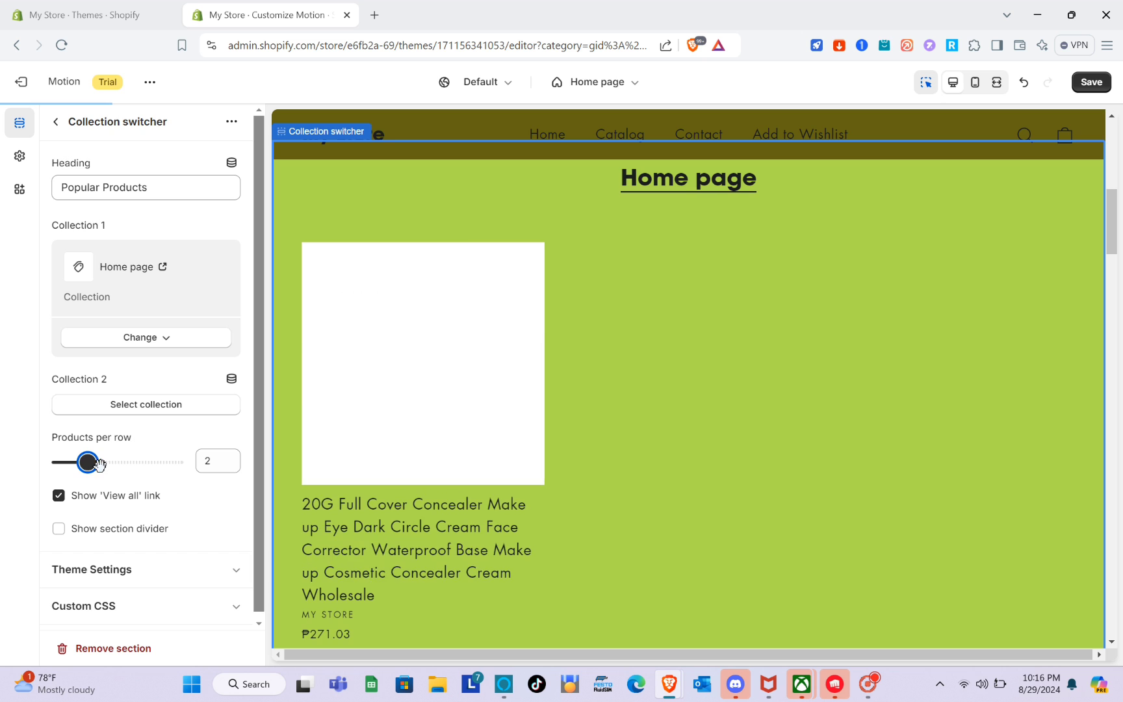
Set the collection switcher to 3 products per row and assign the Home page collection as Collection 2
{"action": "left_click_drag", "start_coordinate": [96, 463], "coordinate": [109, 476]}
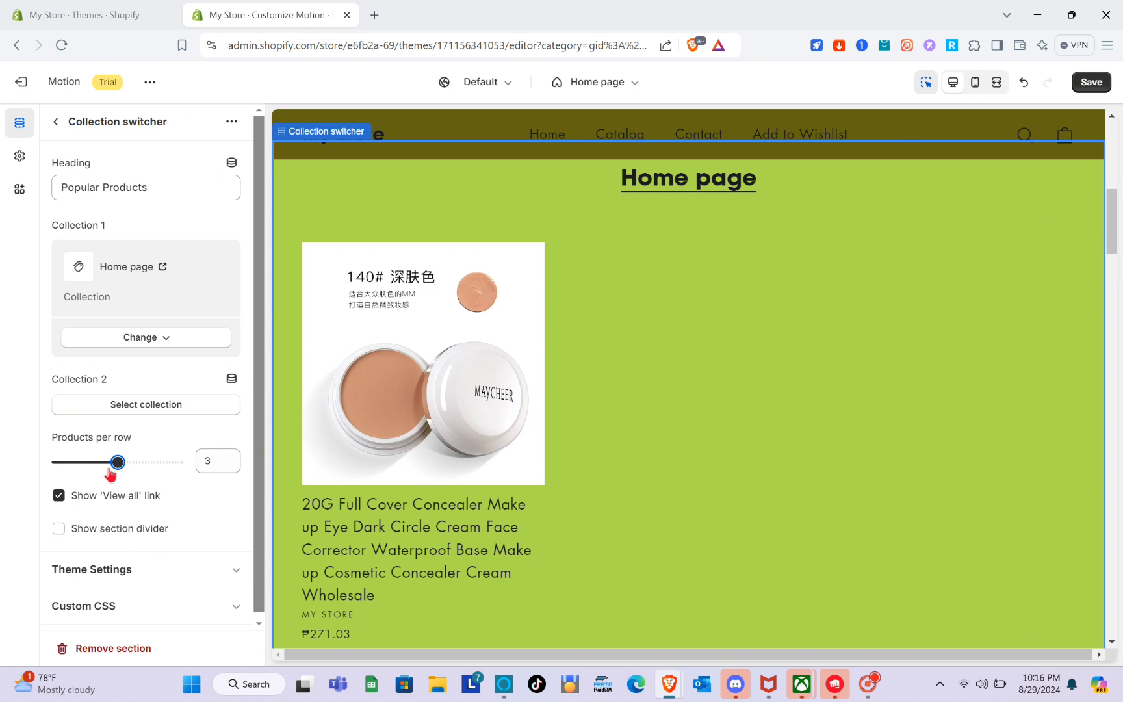
{"action": "left_click", "coordinate": [132, 402]}
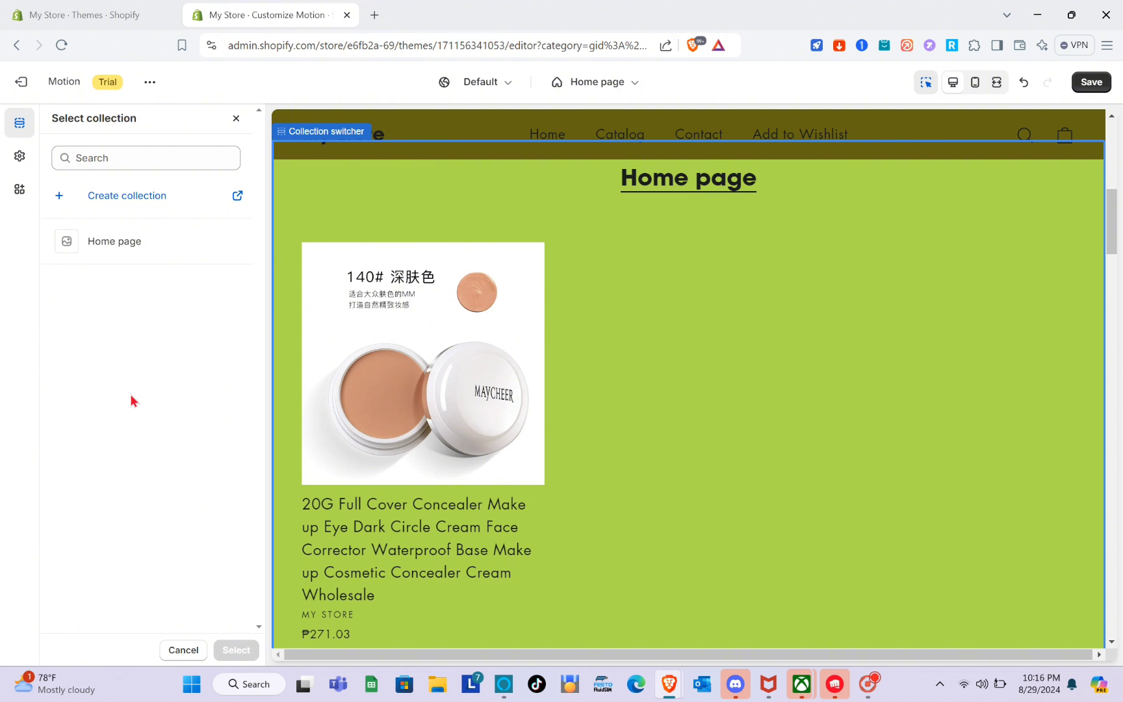
{"action": "left_click", "coordinate": [140, 243]}
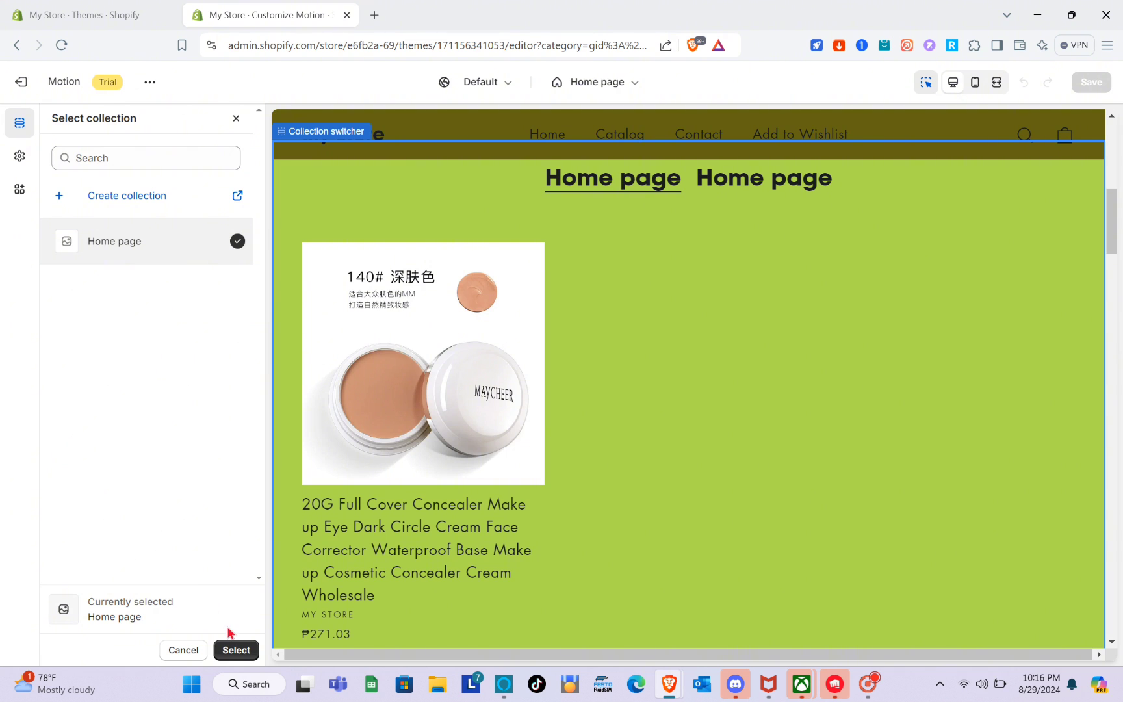
{"action": "left_click", "coordinate": [229, 650]}
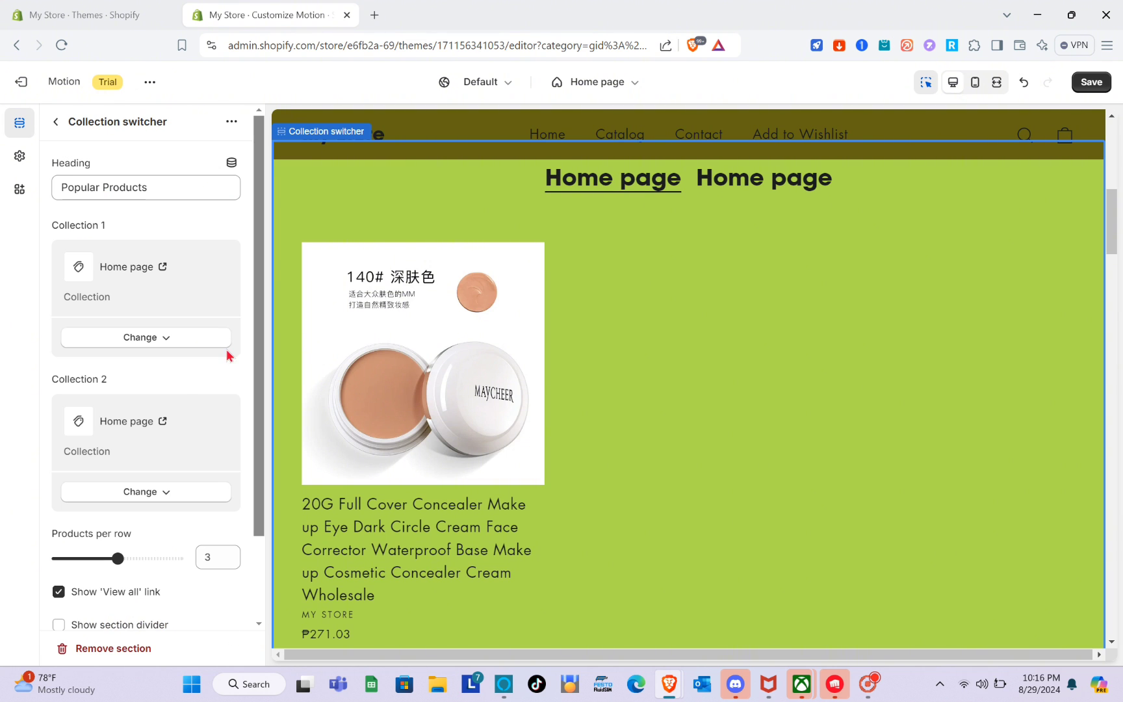
{"action": "scroll", "coordinate": [176, 390], "scroll_direction": "down", "scroll_amount": 3}
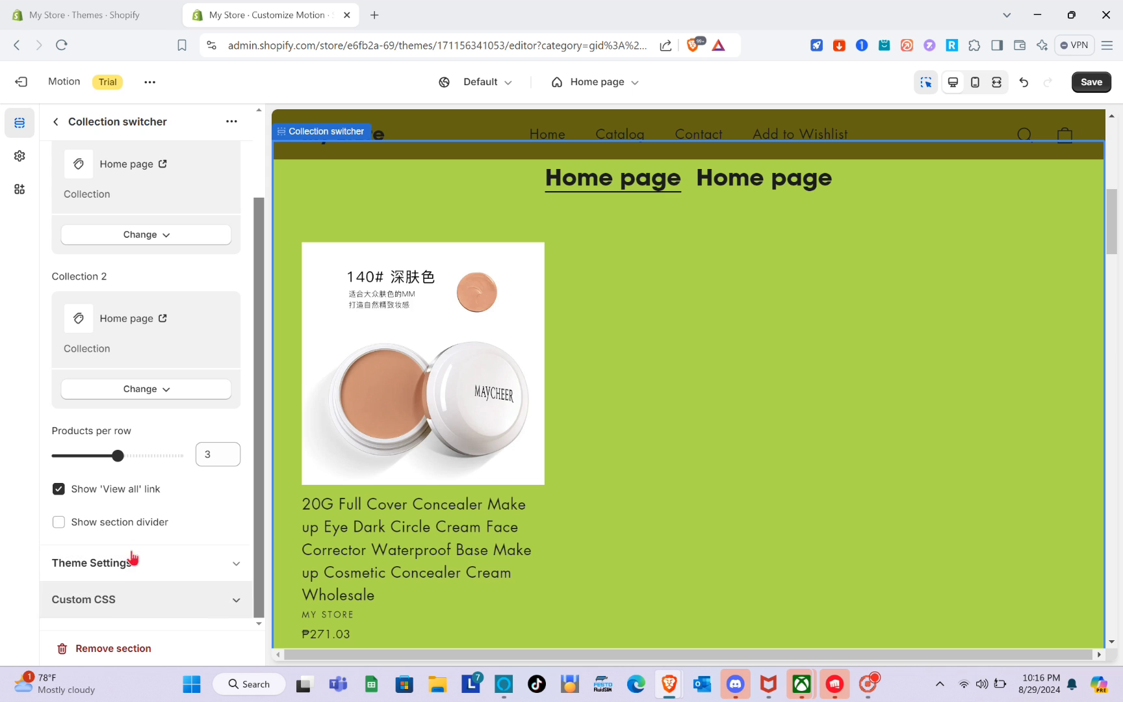
{"action": "scroll", "coordinate": [153, 231], "scroll_direction": "up", "scroll_amount": 3}
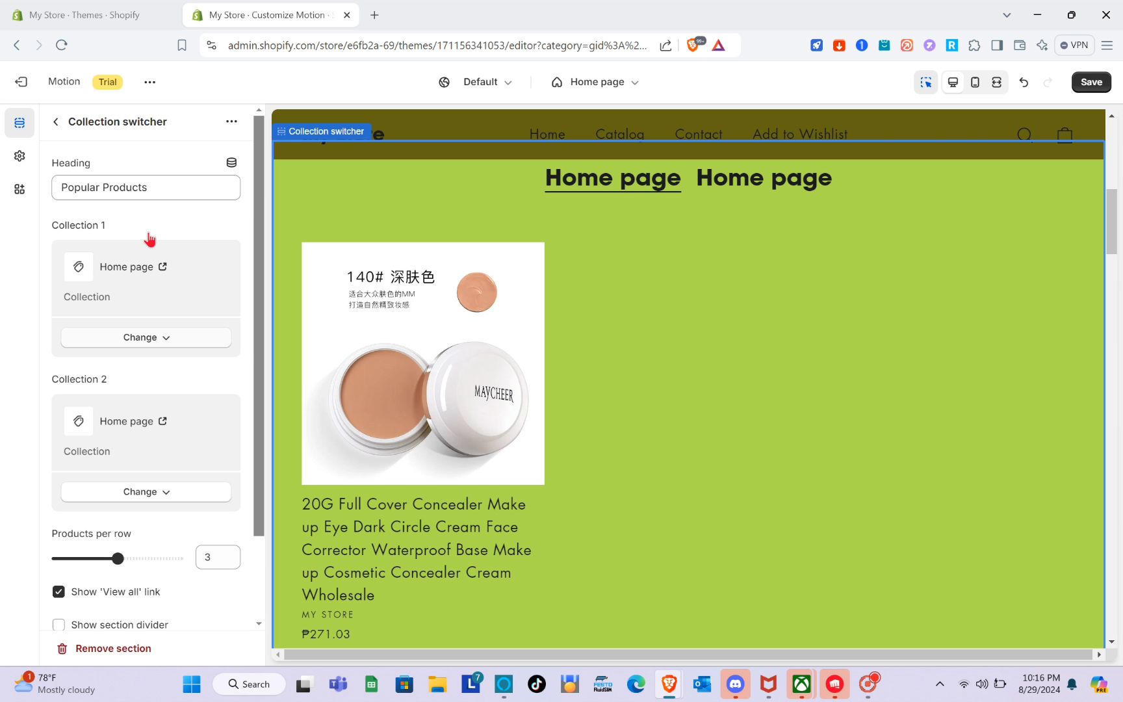
{"action": "left_click", "coordinate": [57, 123]}
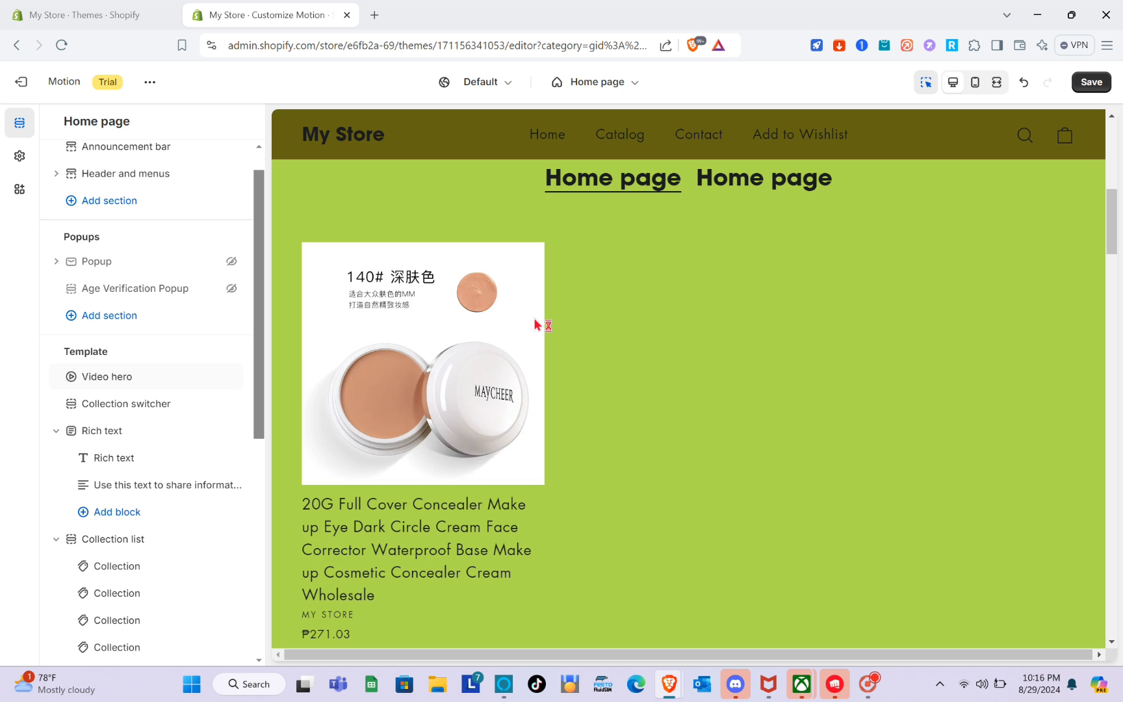
Open the wide first block of the home page's collection list and look over its settings and the collections available for it
{"action": "scroll", "coordinate": [533, 317], "scroll_direction": "down", "scroll_amount": 13}
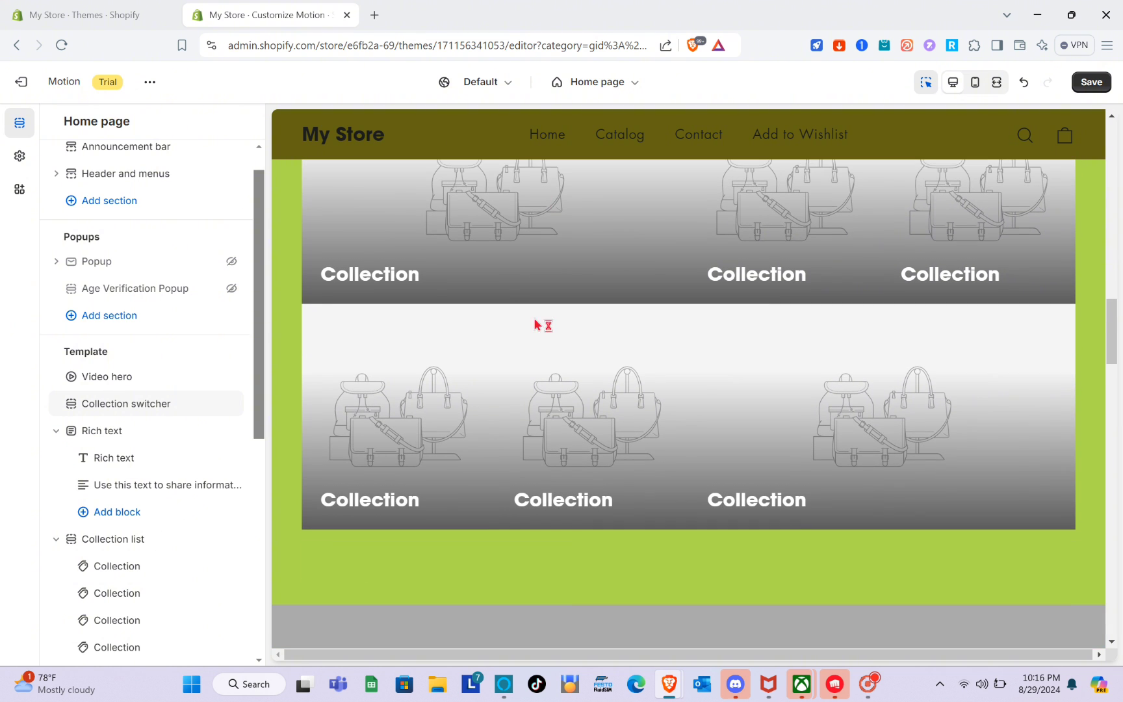
{"action": "left_click", "coordinate": [654, 320]}
{"action": "scroll", "coordinate": [534, 305], "scroll_direction": "up", "scroll_amount": 1}
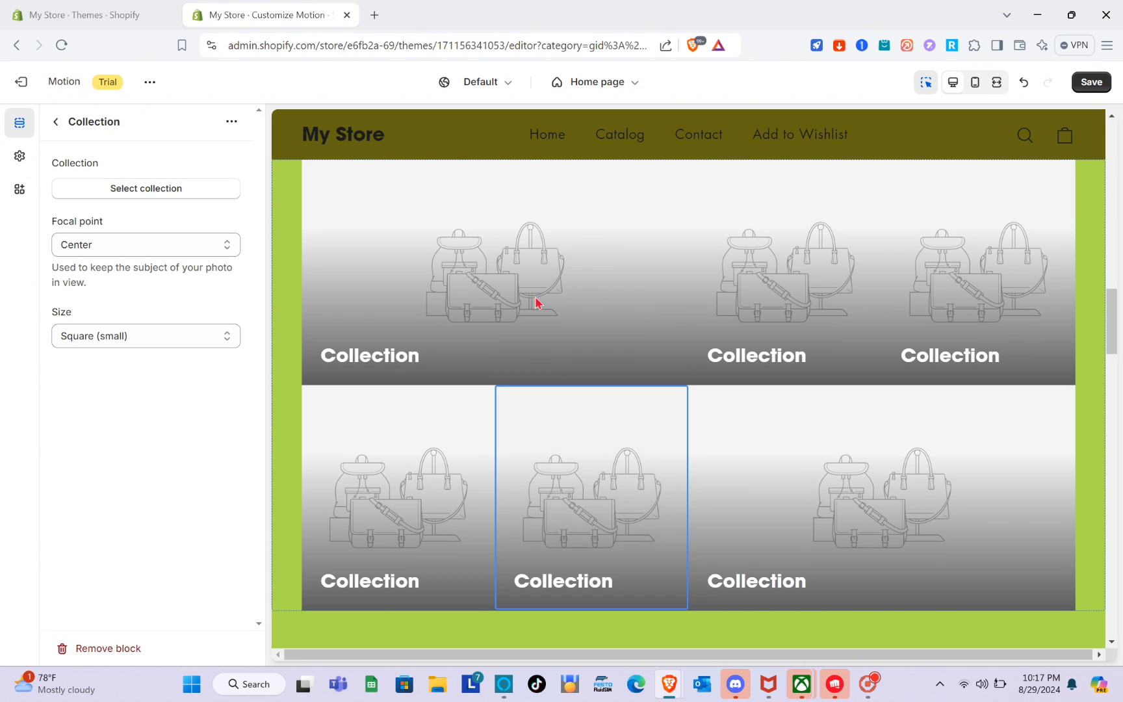
{"action": "left_click", "coordinate": [533, 303]}
{"action": "scroll", "coordinate": [533, 302], "scroll_direction": "up", "scroll_amount": 3}
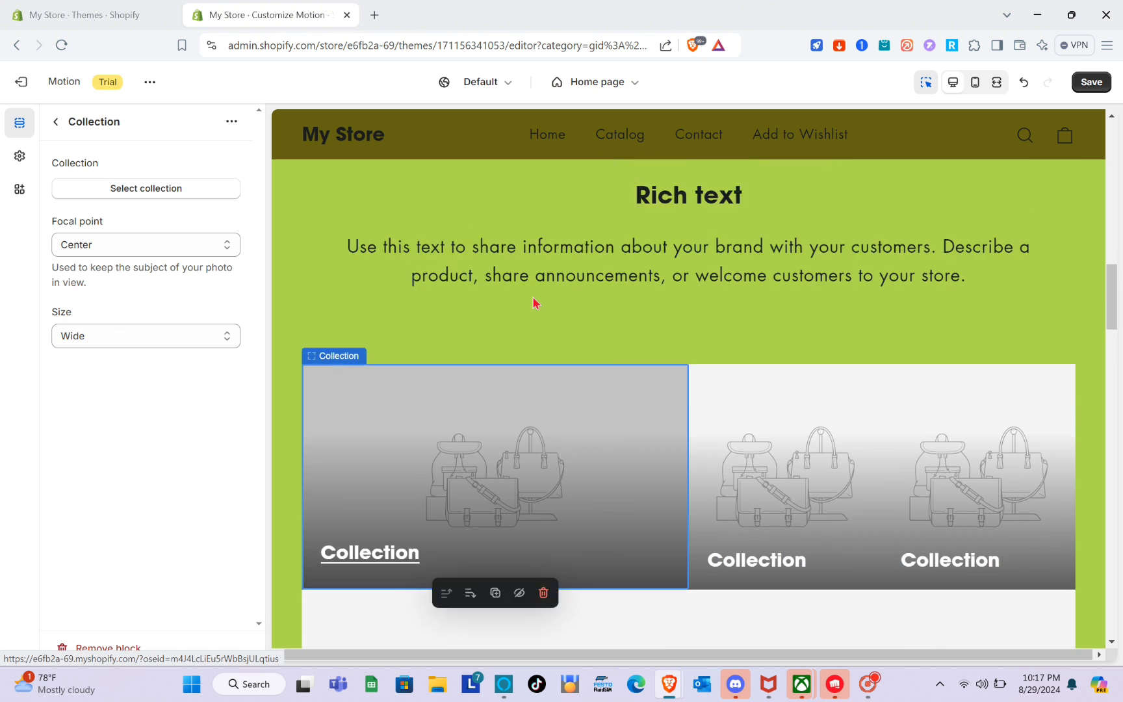
{"action": "scroll", "coordinate": [533, 302], "scroll_direction": "down", "scroll_amount": 2}
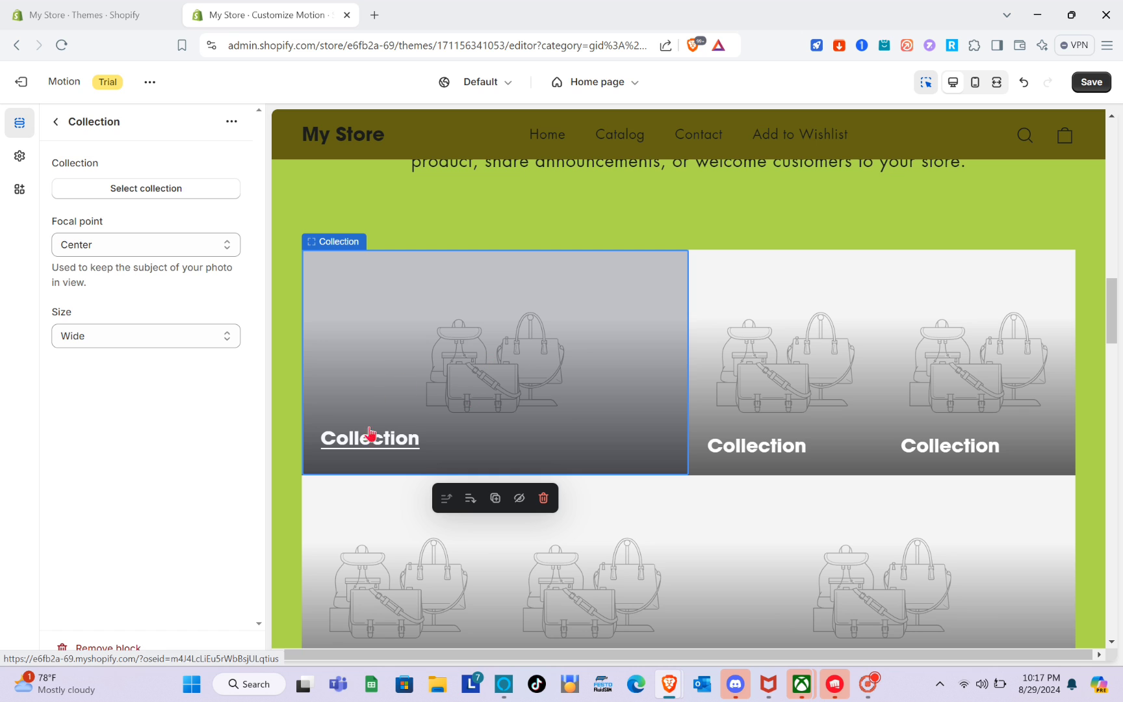
{"action": "left_click", "coordinate": [155, 197]}
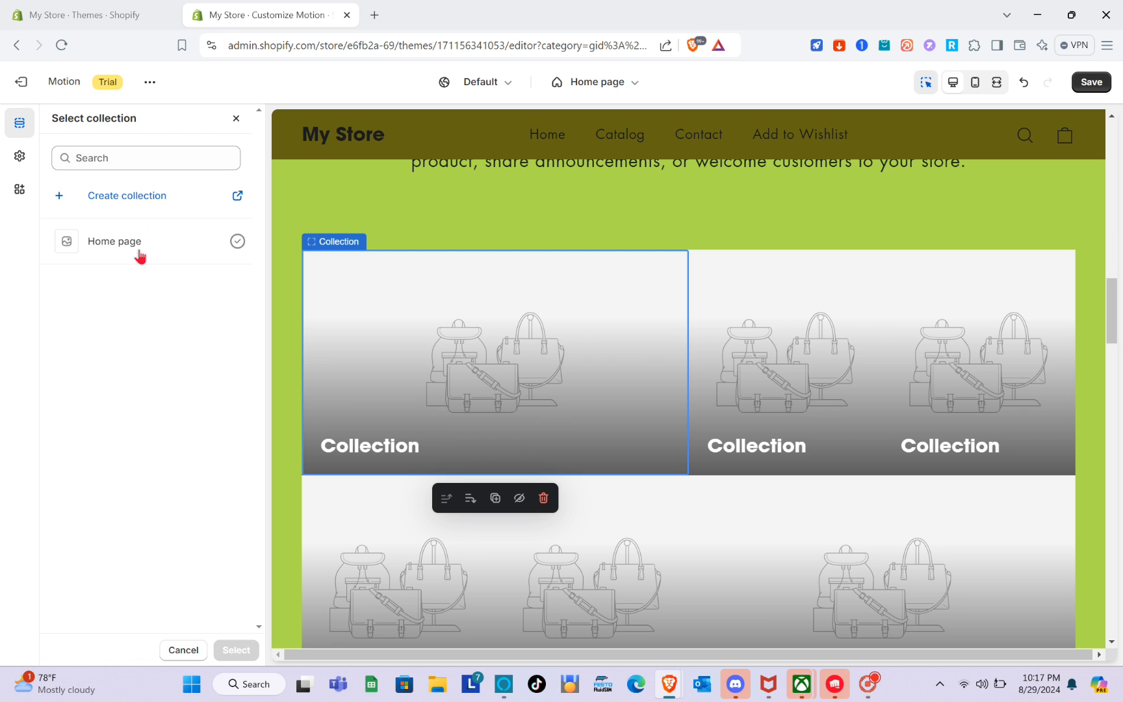
{"action": "left_click", "coordinate": [236, 121]}
Look through the remaining home page sections below the collection list and return to the video hero
{"action": "scroll", "coordinate": [564, 403], "scroll_direction": "down", "scroll_amount": 5}
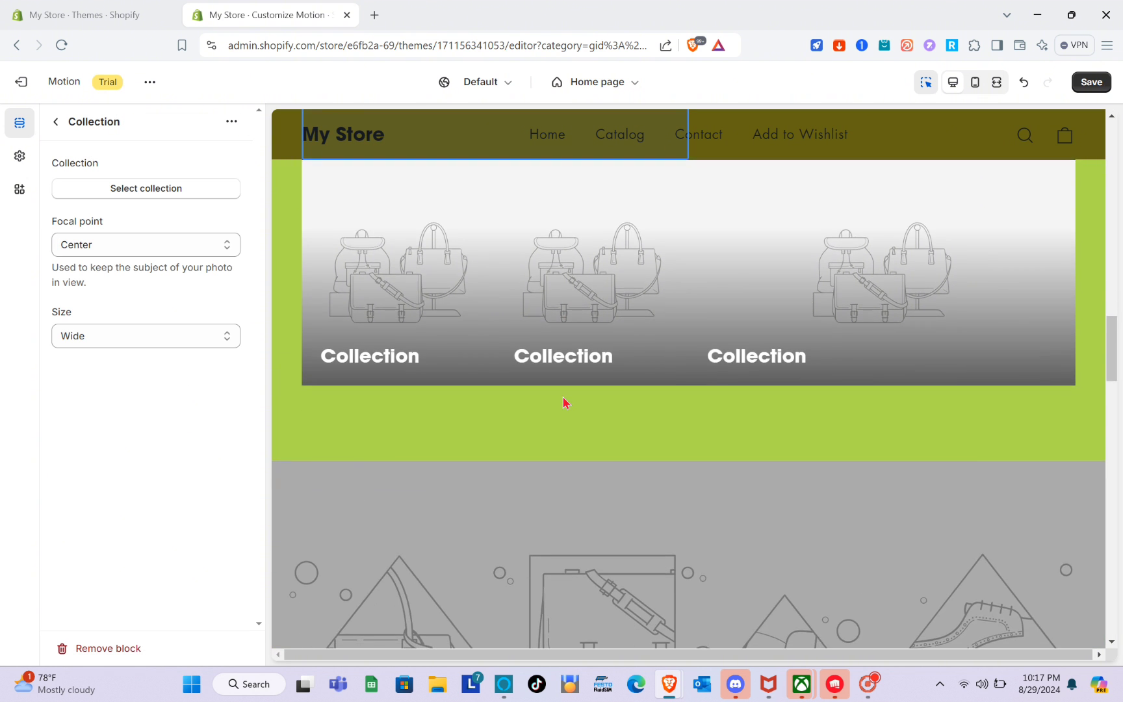
{"action": "scroll", "coordinate": [564, 403], "scroll_direction": "down", "scroll_amount": 10}
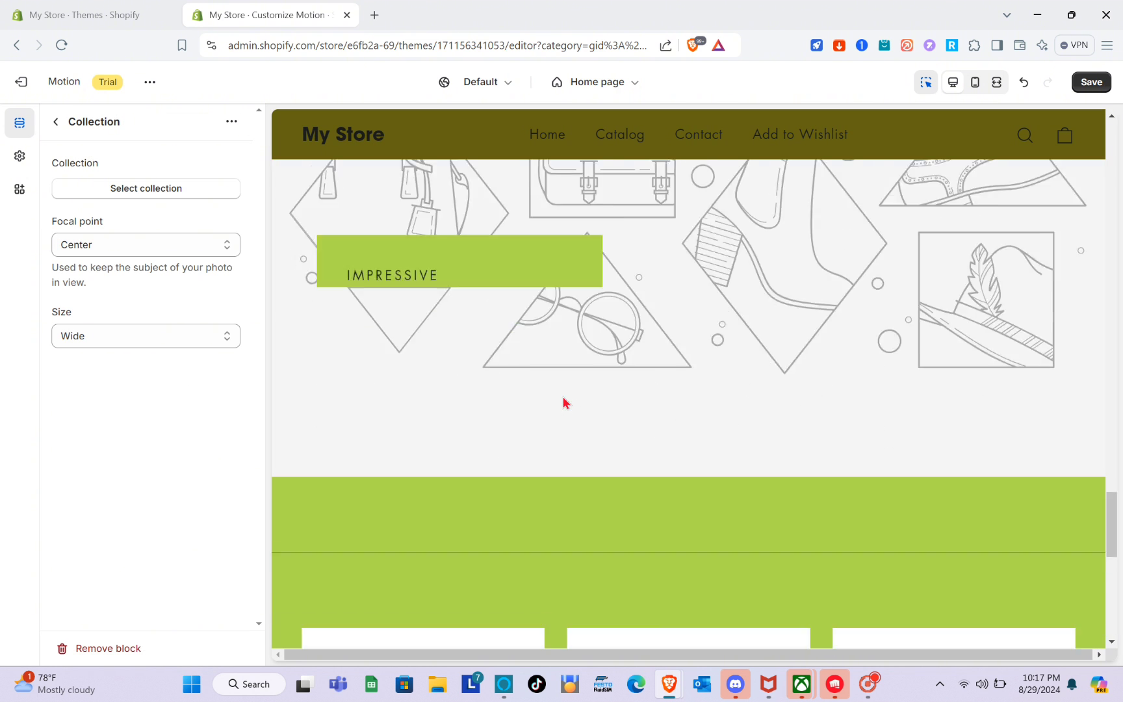
{"action": "scroll", "coordinate": [564, 403], "scroll_direction": "down", "scroll_amount": 8}
{"action": "scroll", "coordinate": [564, 403], "scroll_direction": "up", "scroll_amount": 15}
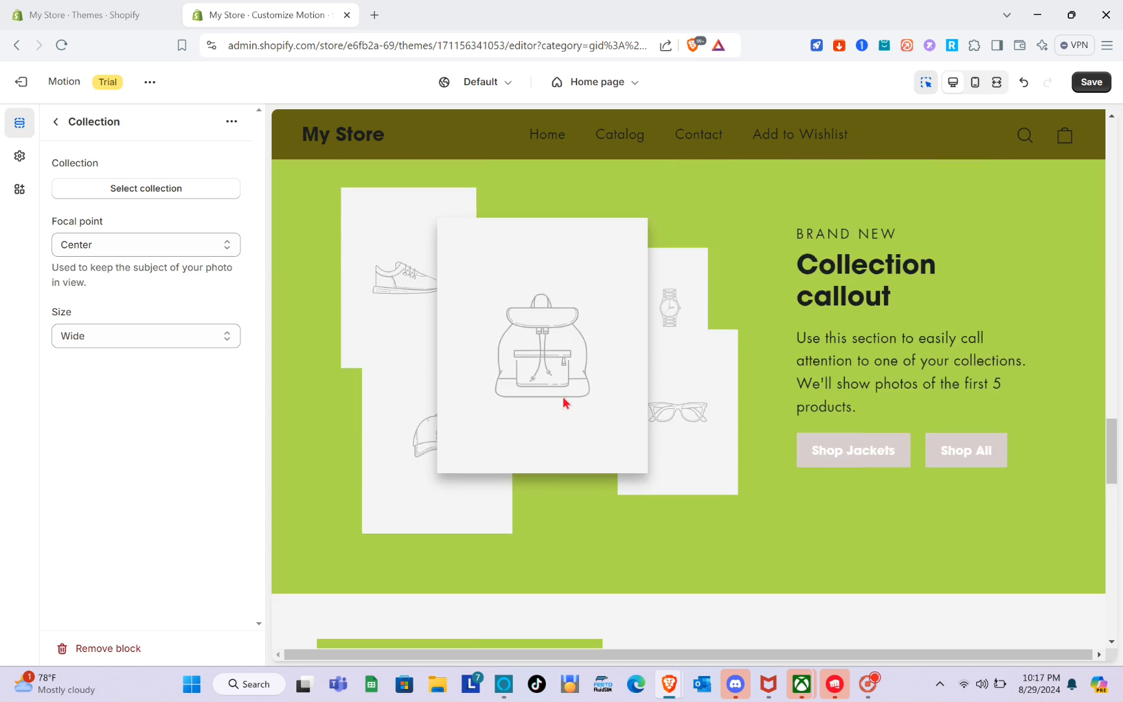
{"action": "scroll", "coordinate": [564, 403], "scroll_direction": "up", "scroll_amount": 10}
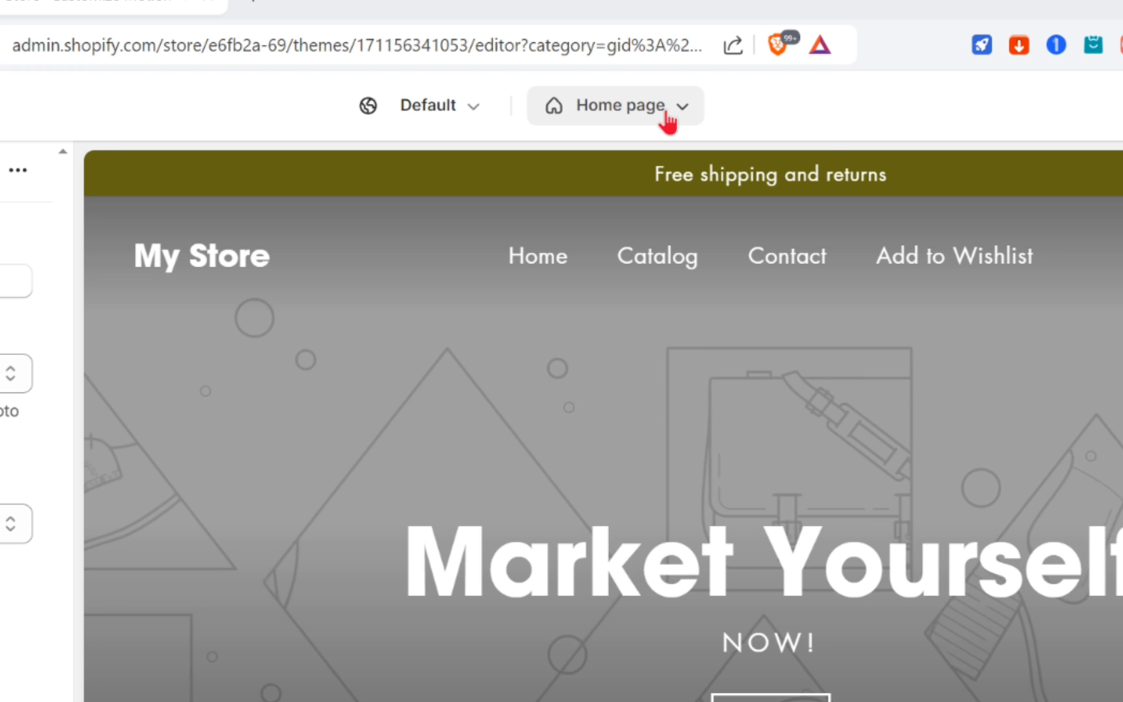
Switch the editor to the Default product template and examine the product page's images, options and description
{"action": "left_click", "coordinate": [623, 87]}
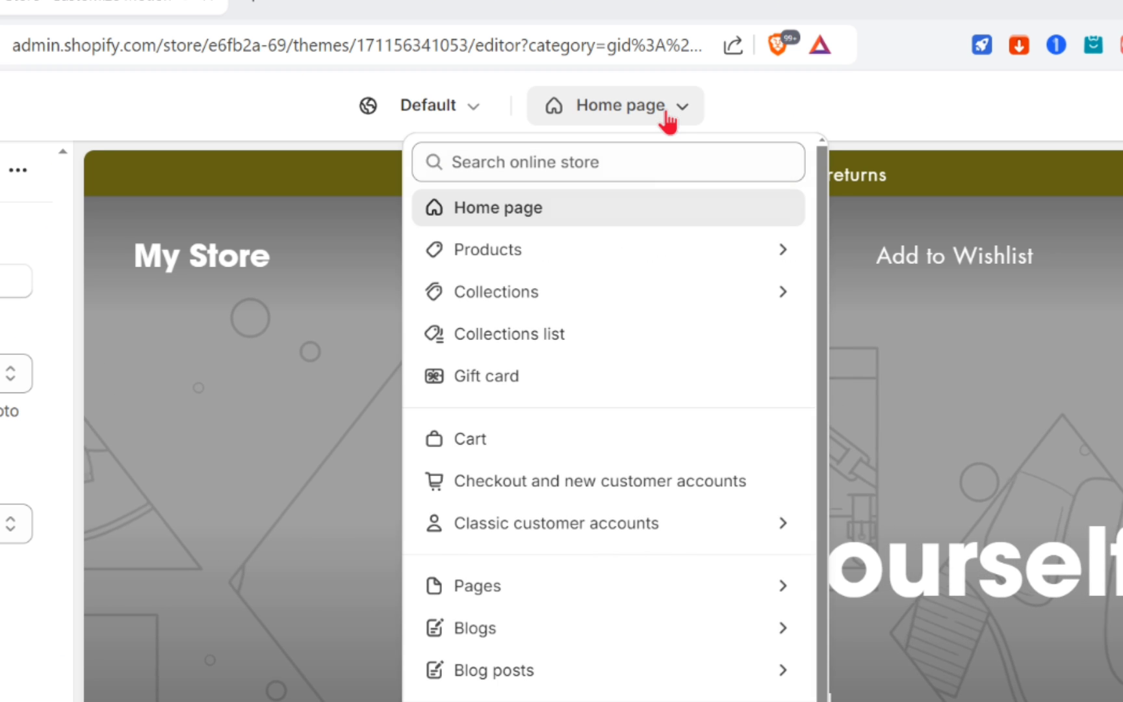
{"action": "left_click", "coordinate": [529, 249]}
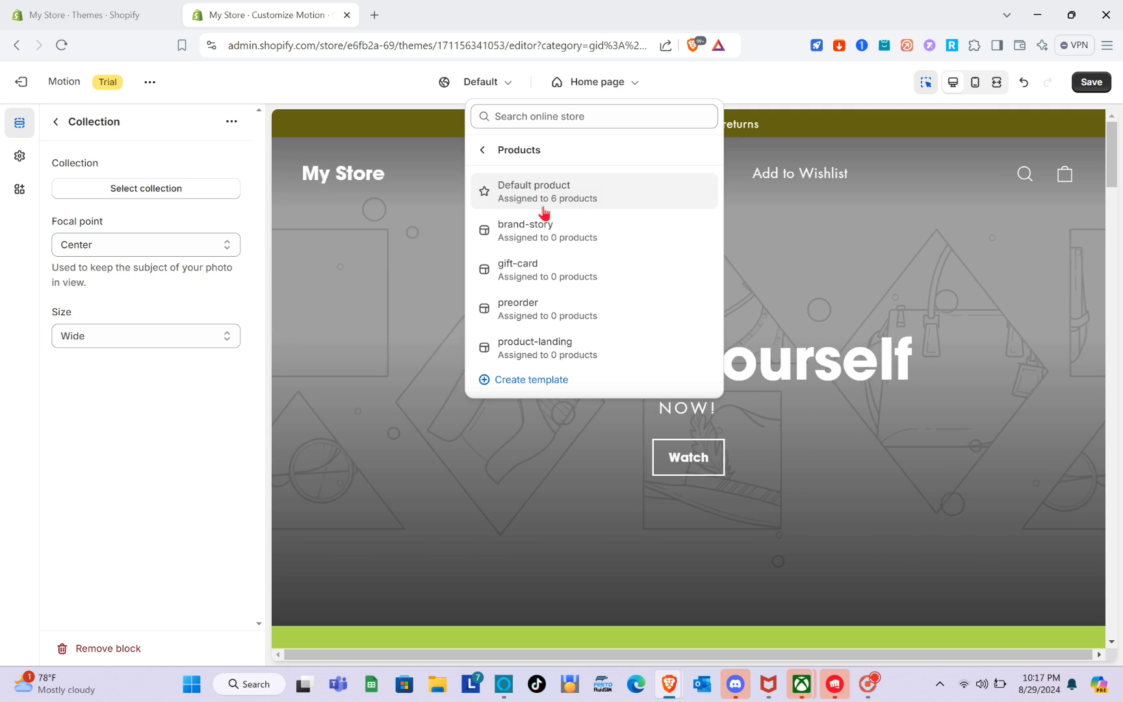
{"action": "left_click", "coordinate": [545, 191]}
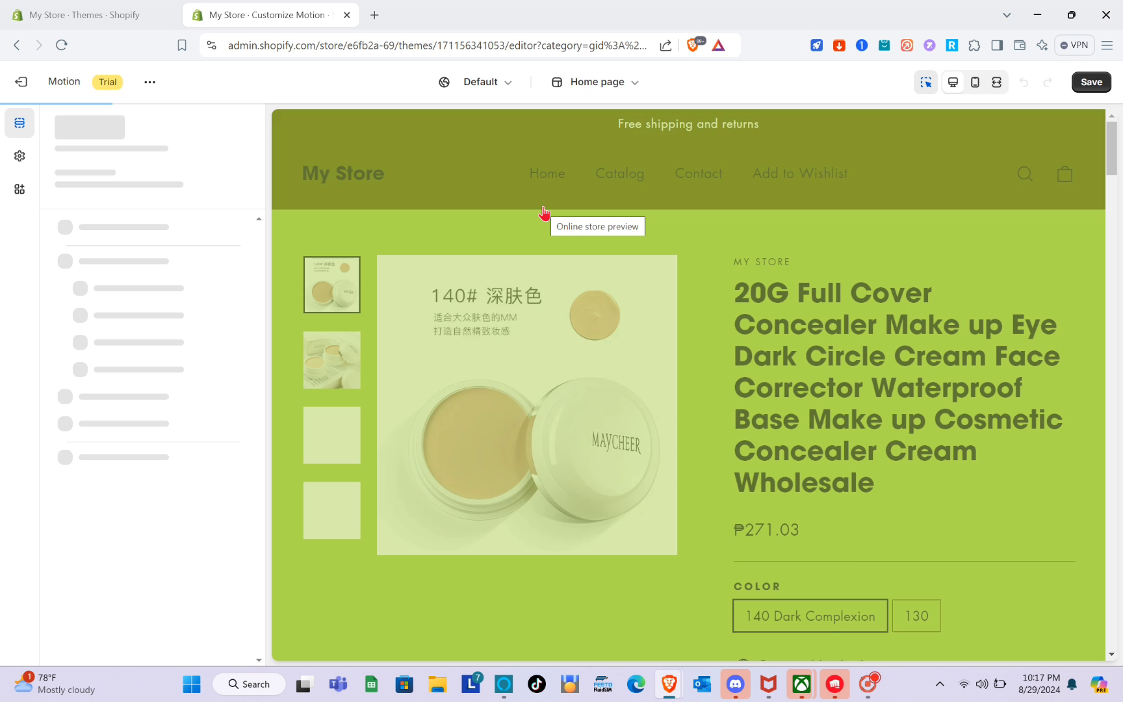
{"action": "scroll", "coordinate": [564, 416], "scroll_direction": "down", "scroll_amount": 10}
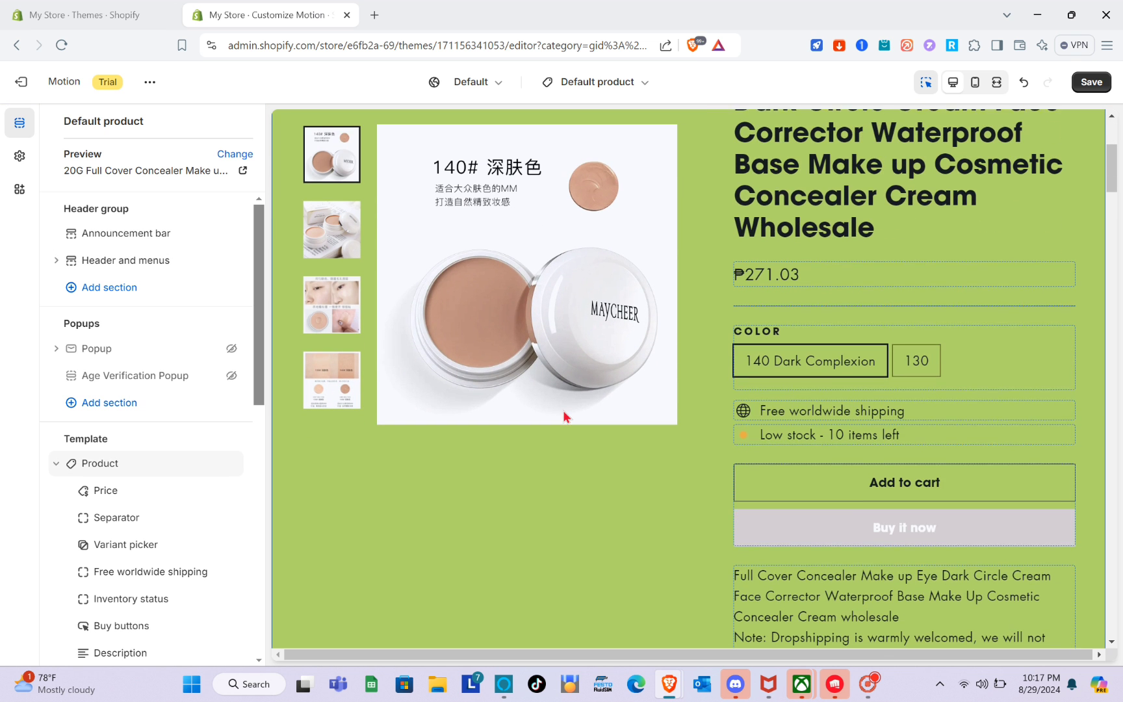
{"action": "scroll", "coordinate": [568, 399], "scroll_direction": "down", "scroll_amount": 10}
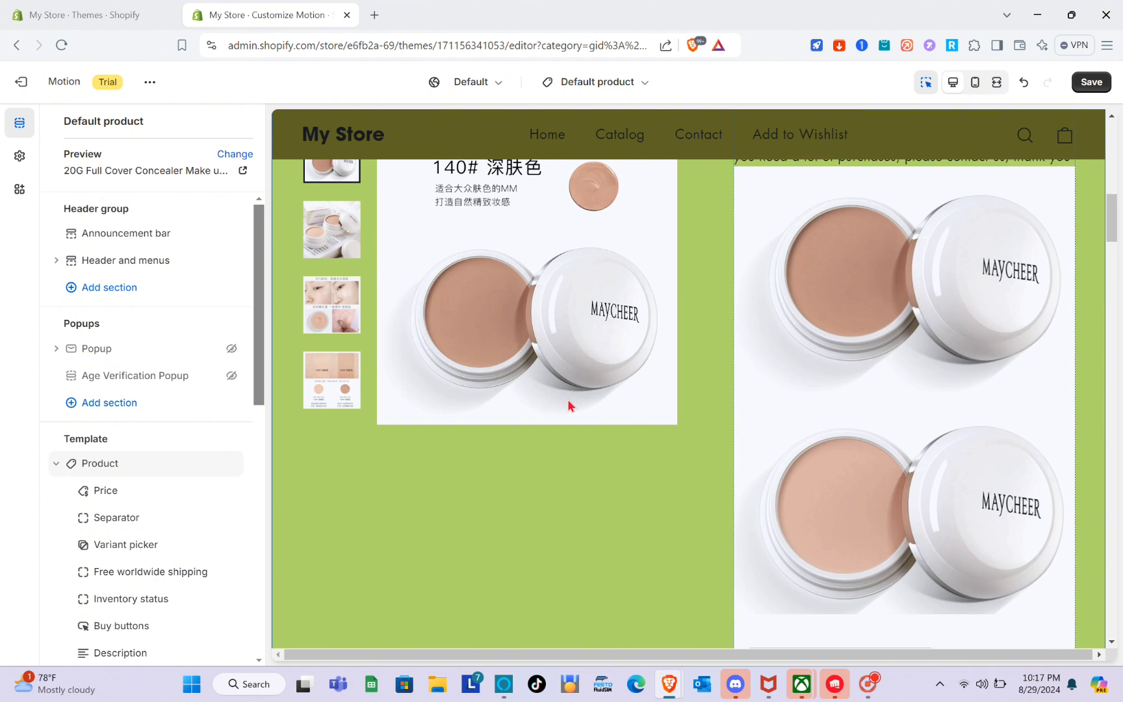
{"action": "scroll", "coordinate": [568, 399], "scroll_direction": "down", "scroll_amount": 15}
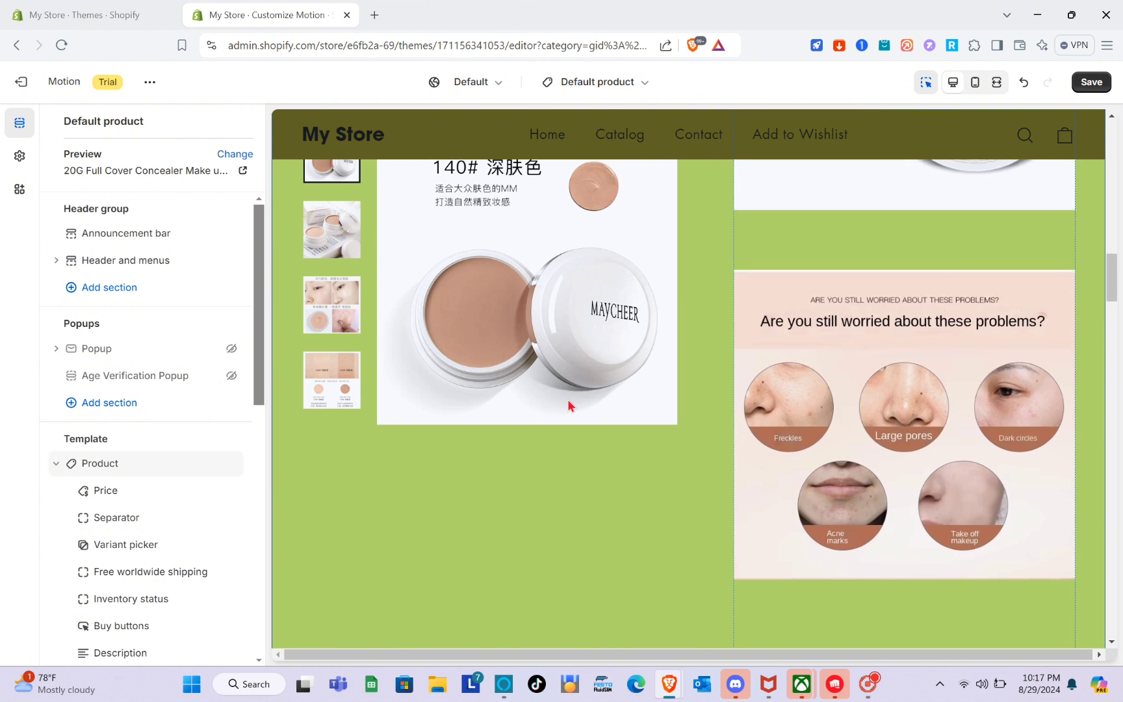
{"action": "scroll", "coordinate": [567, 399], "scroll_direction": "up", "scroll_amount": 20}
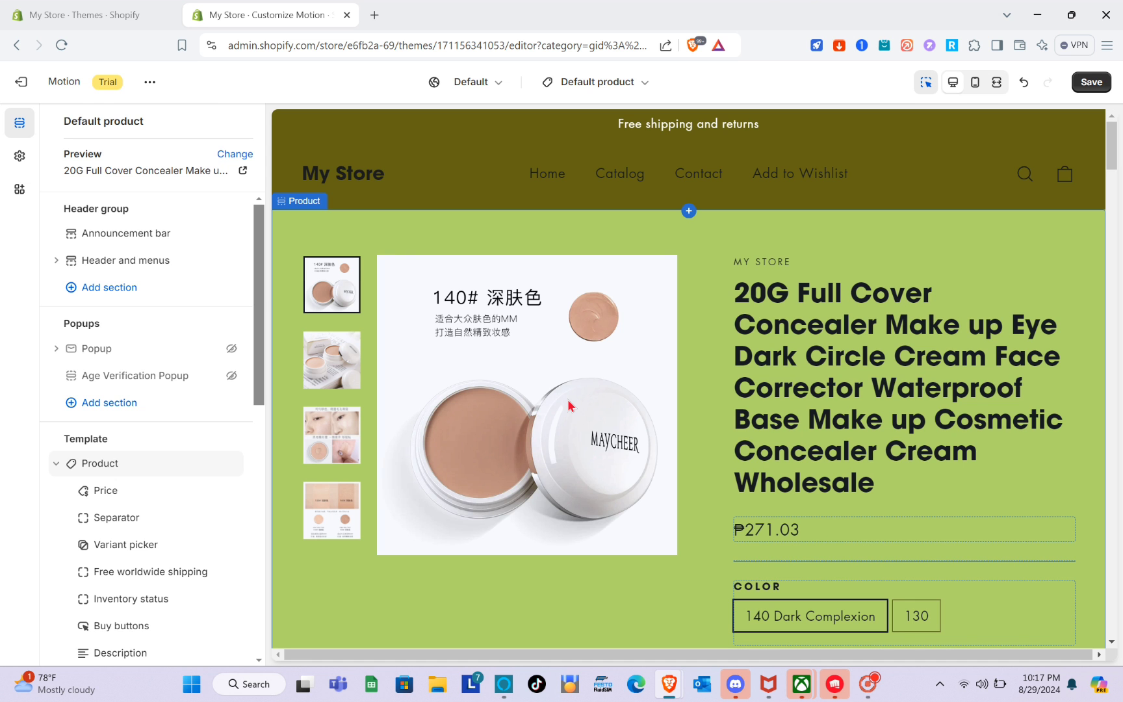
{"action": "scroll", "coordinate": [583, 440], "scroll_direction": "down", "scroll_amount": 2}
{"action": "scroll", "coordinate": [583, 440], "scroll_direction": "up", "scroll_amount": 2}
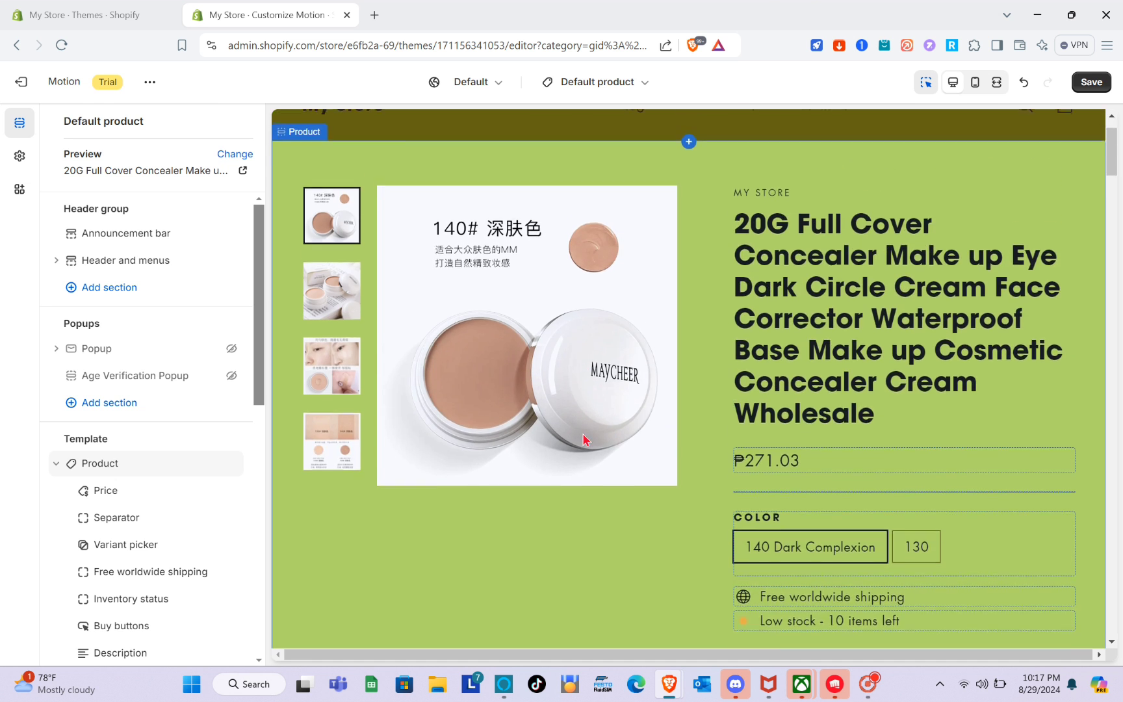
{"action": "scroll", "coordinate": [583, 440], "scroll_direction": "down", "scroll_amount": 8}
{"action": "scroll", "coordinate": [583, 441], "scroll_direction": "up", "scroll_amount": 10}
{"action": "scroll", "coordinate": [583, 440], "scroll_direction": "up", "scroll_amount": 1}
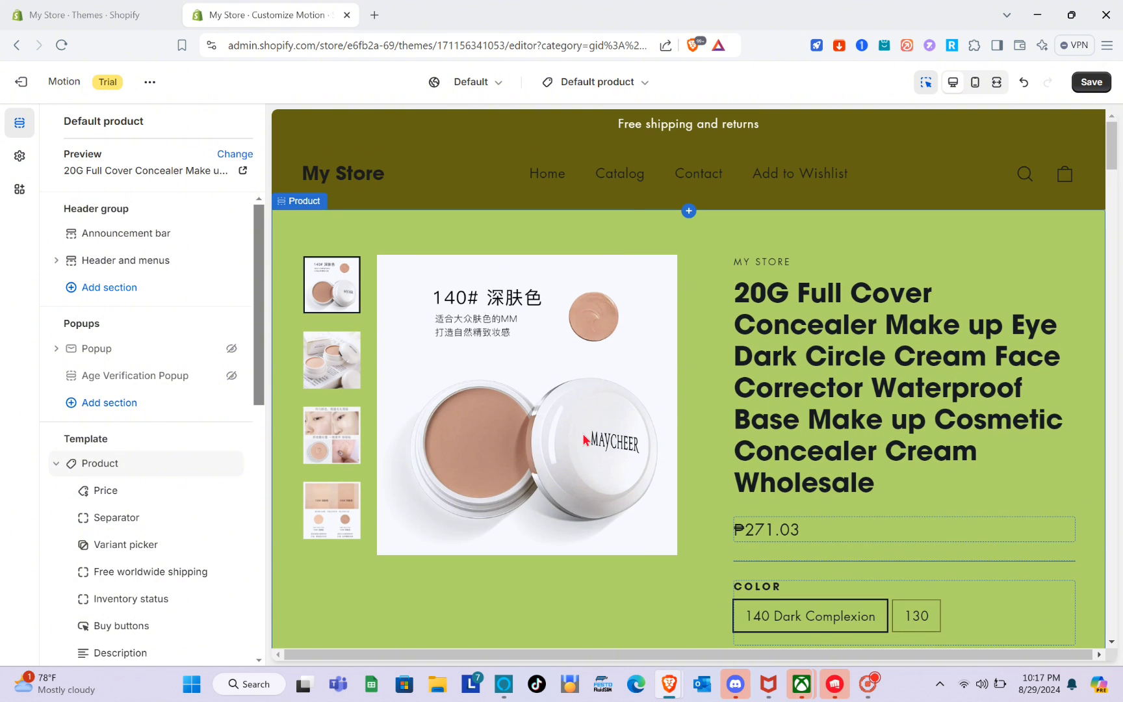
Switch the editor to the Collections list template and look over its page down to the footer and its section settings
{"action": "left_click", "coordinate": [649, 91]}
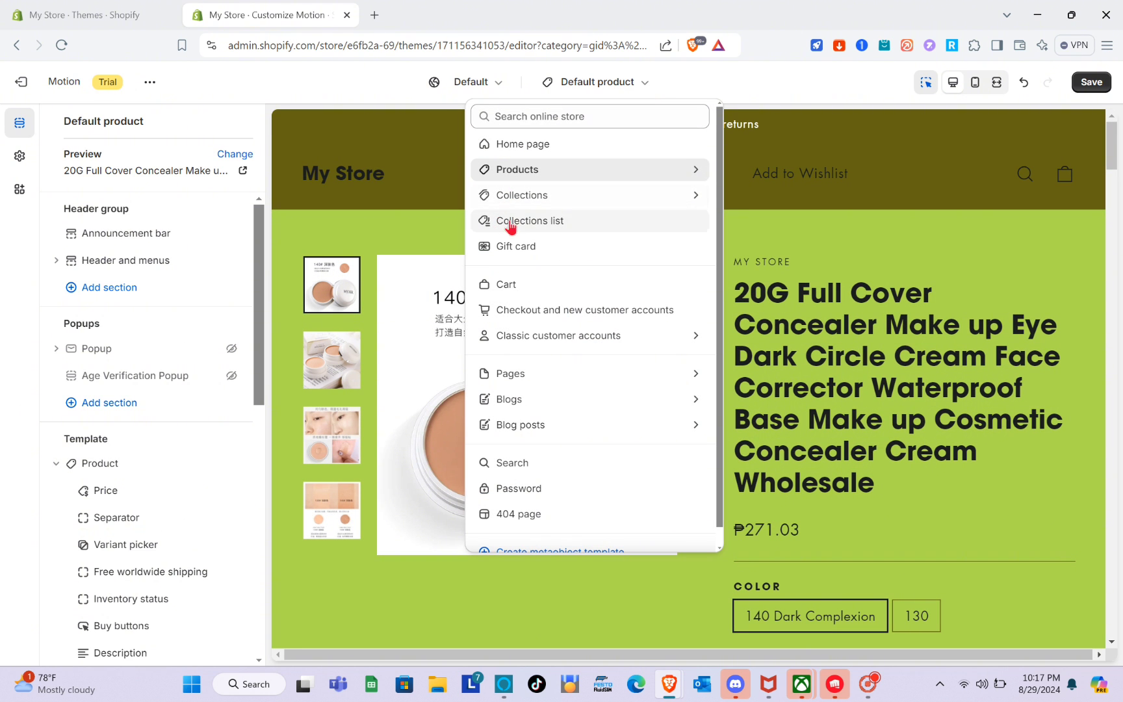
{"action": "left_click", "coordinate": [557, 222]}
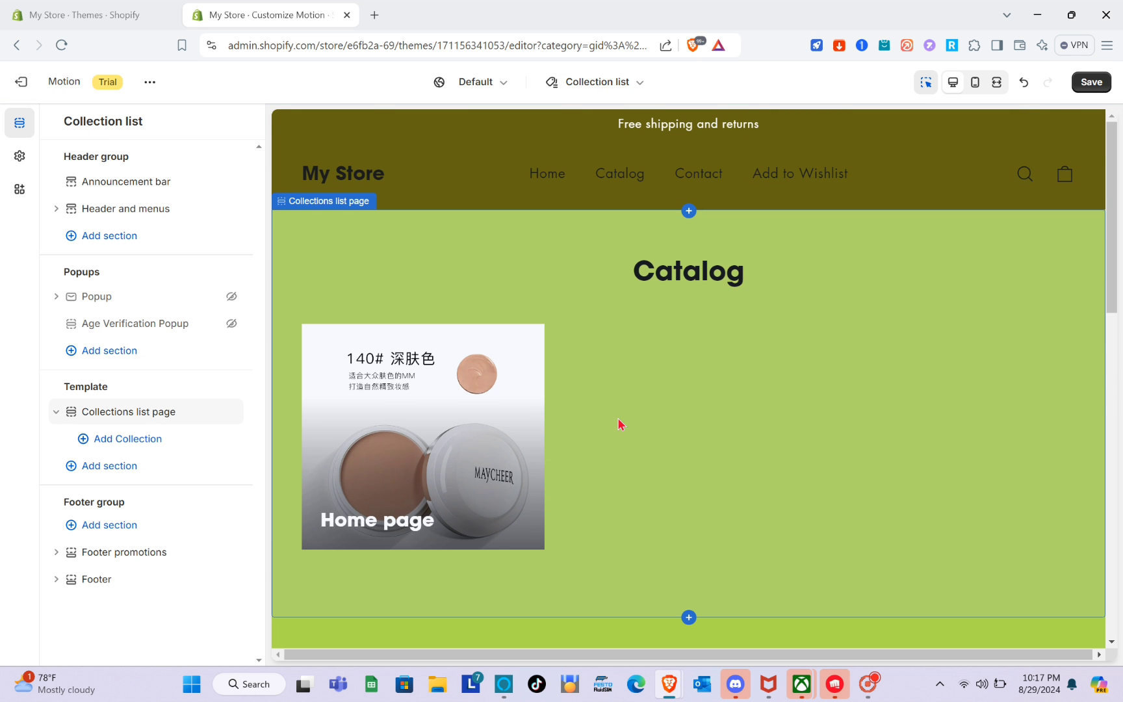
{"action": "scroll", "coordinate": [618, 424], "scroll_direction": "down", "scroll_amount": 10}
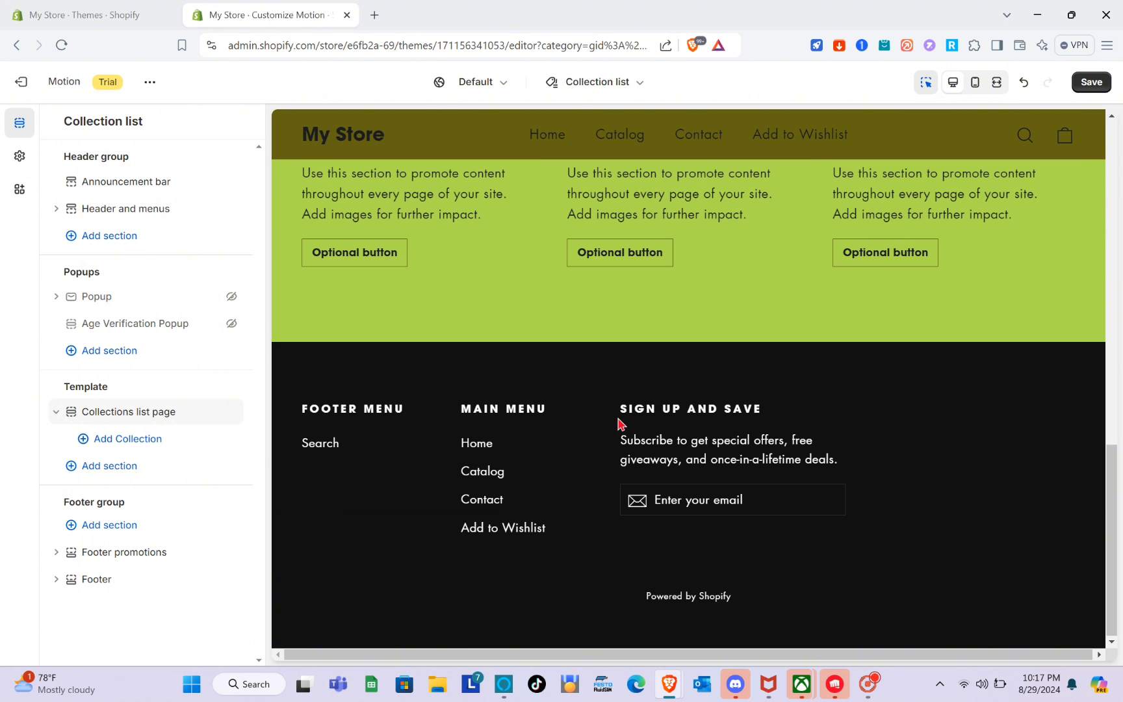
{"action": "scroll", "coordinate": [618, 423], "scroll_direction": "up", "scroll_amount": 10}
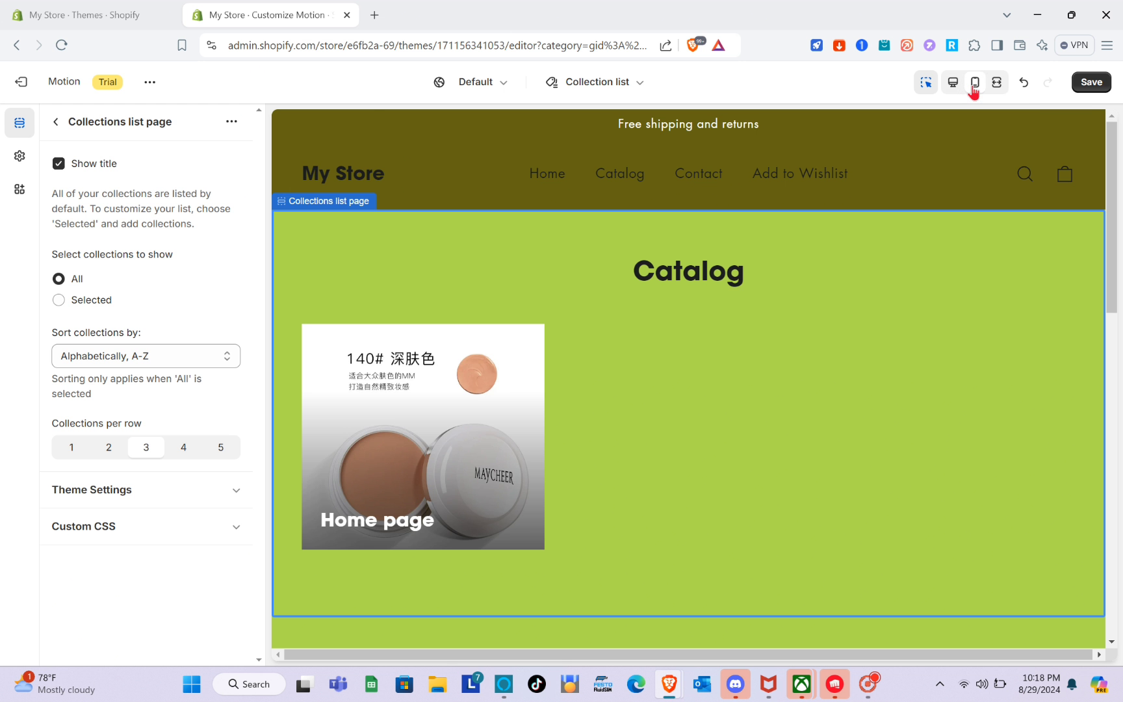
Preview the collection list page in the mobile layout down to the footer
{"action": "left_click", "coordinate": [974, 84]}
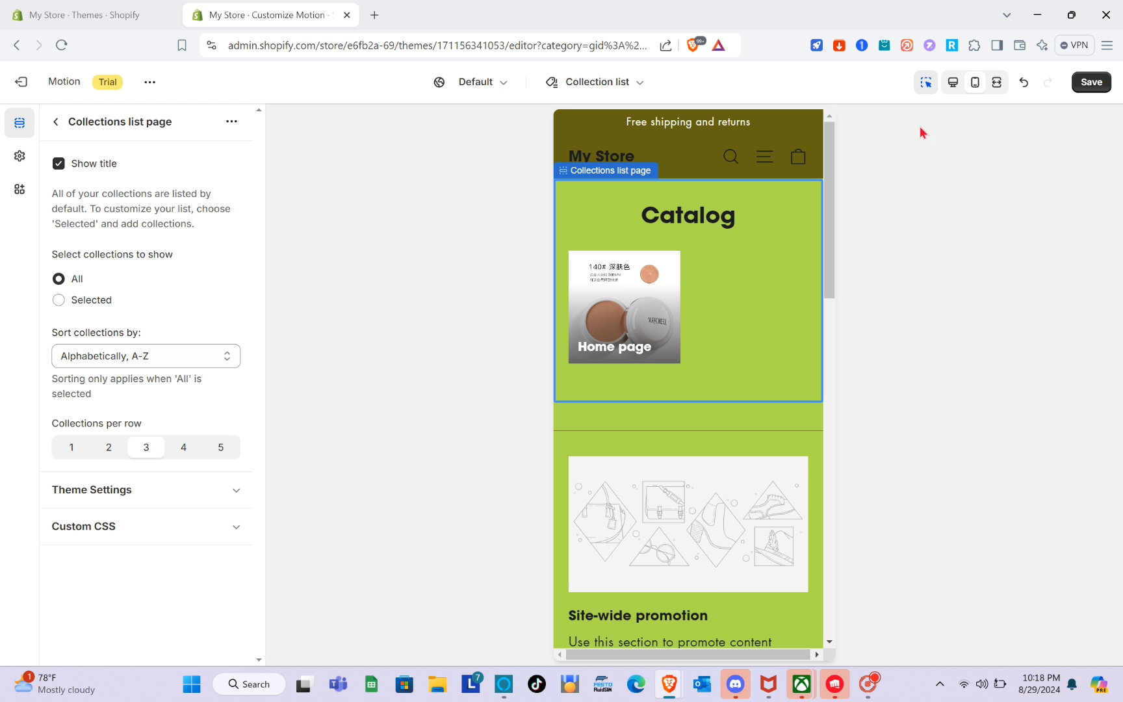
{"action": "scroll", "coordinate": [730, 329], "scroll_direction": "down", "scroll_amount": 7}
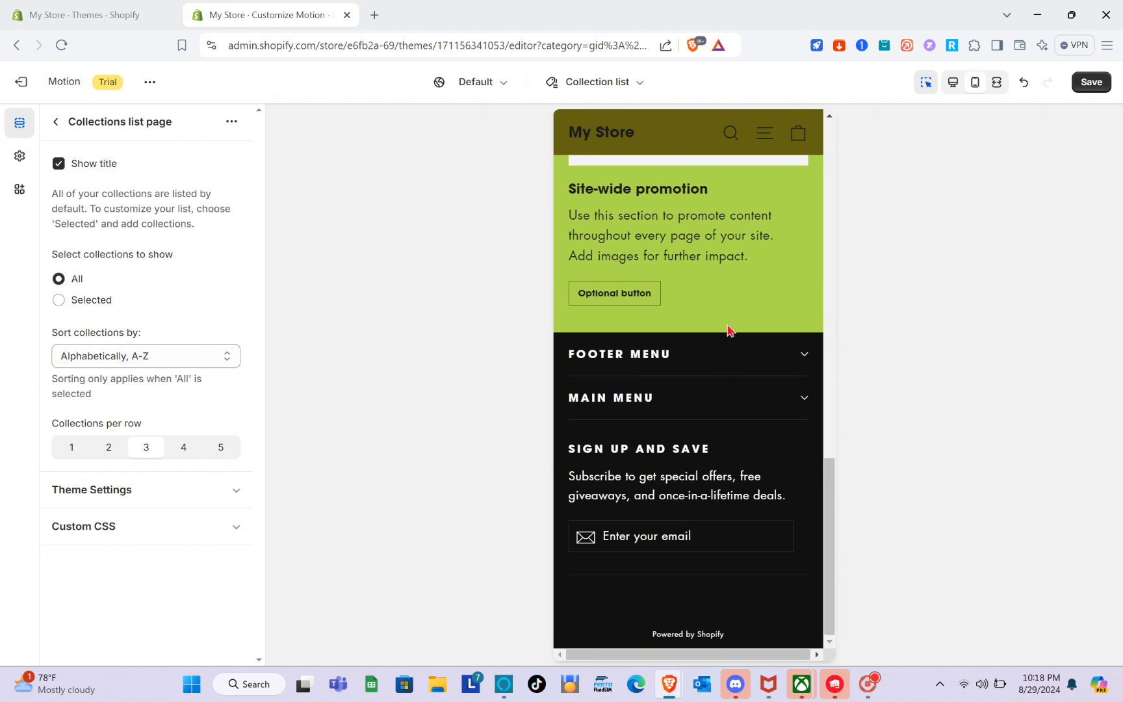
{"action": "scroll", "coordinate": [729, 330], "scroll_direction": "up", "scroll_amount": 5}
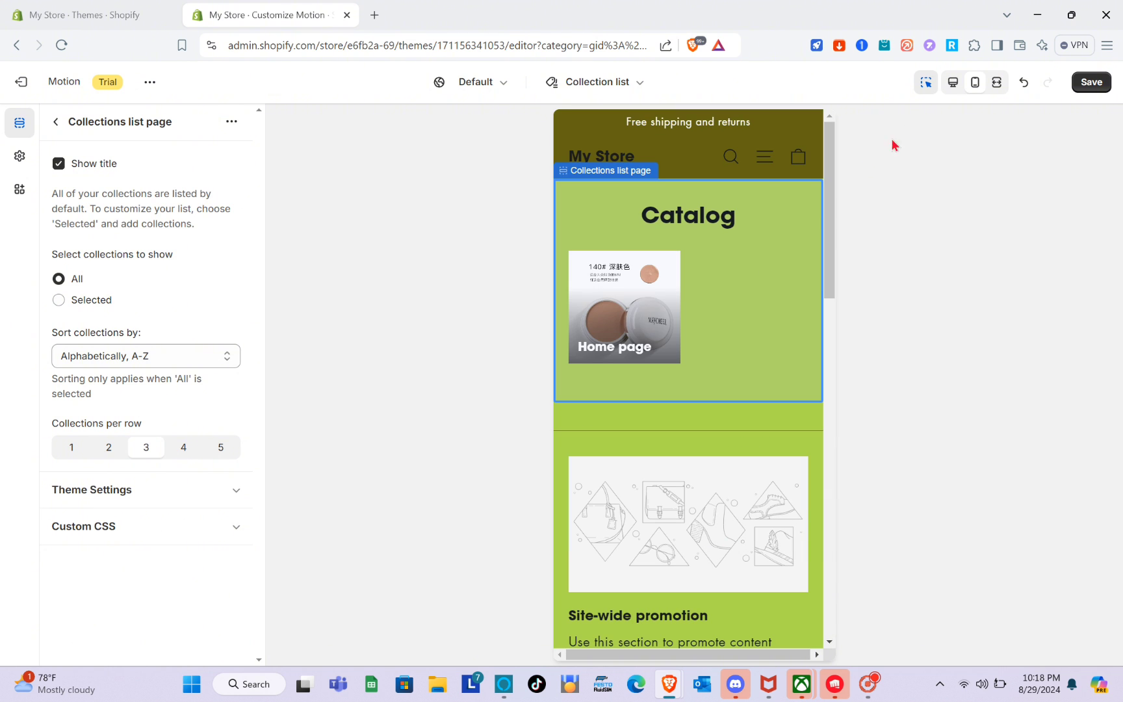
Preview the collection list page in the fullscreen layout, including the site-wide promotions
{"action": "left_click", "coordinate": [997, 85]}
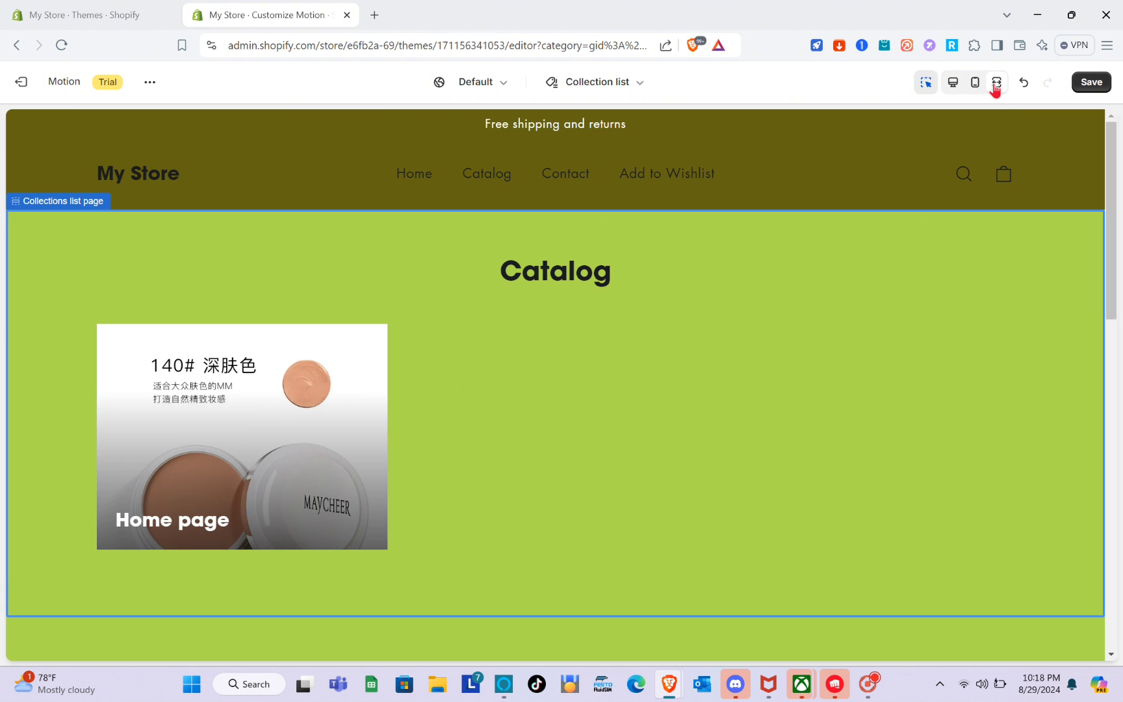
{"action": "scroll", "coordinate": [489, 383], "scroll_direction": "down", "scroll_amount": 3}
{"action": "scroll", "coordinate": [490, 384], "scroll_direction": "up", "scroll_amount": 3}
{"action": "scroll", "coordinate": [489, 383], "scroll_direction": "down", "scroll_amount": 10}
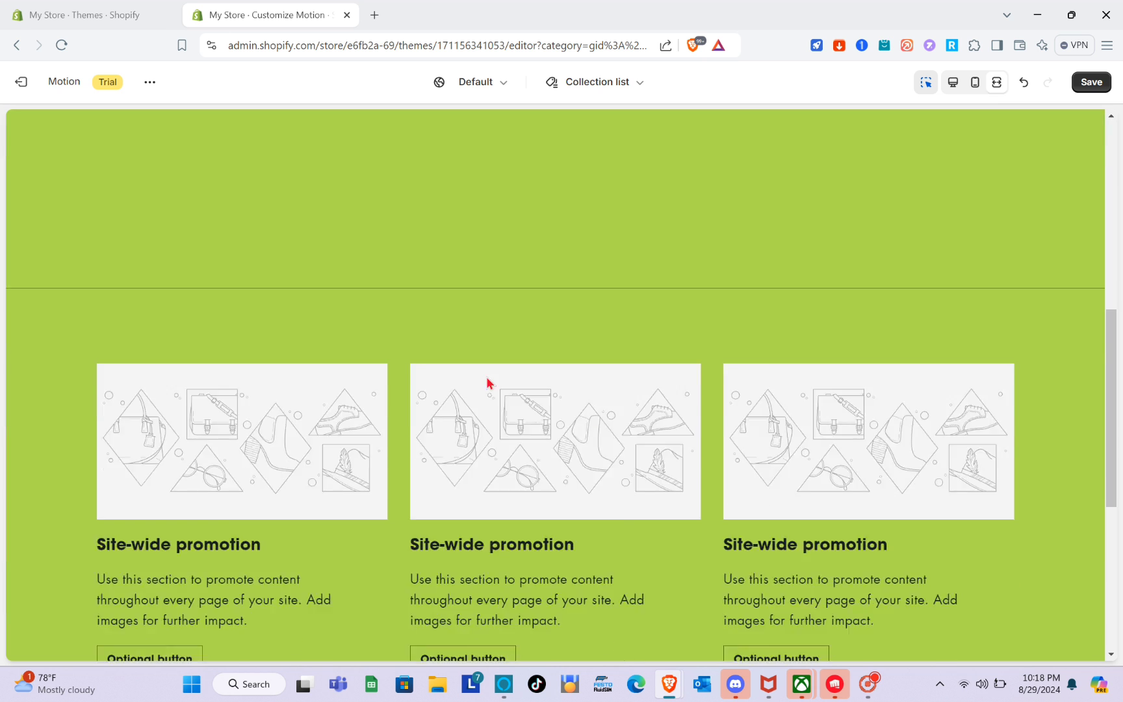
{"action": "scroll", "coordinate": [490, 384], "scroll_direction": "up", "scroll_amount": 10}
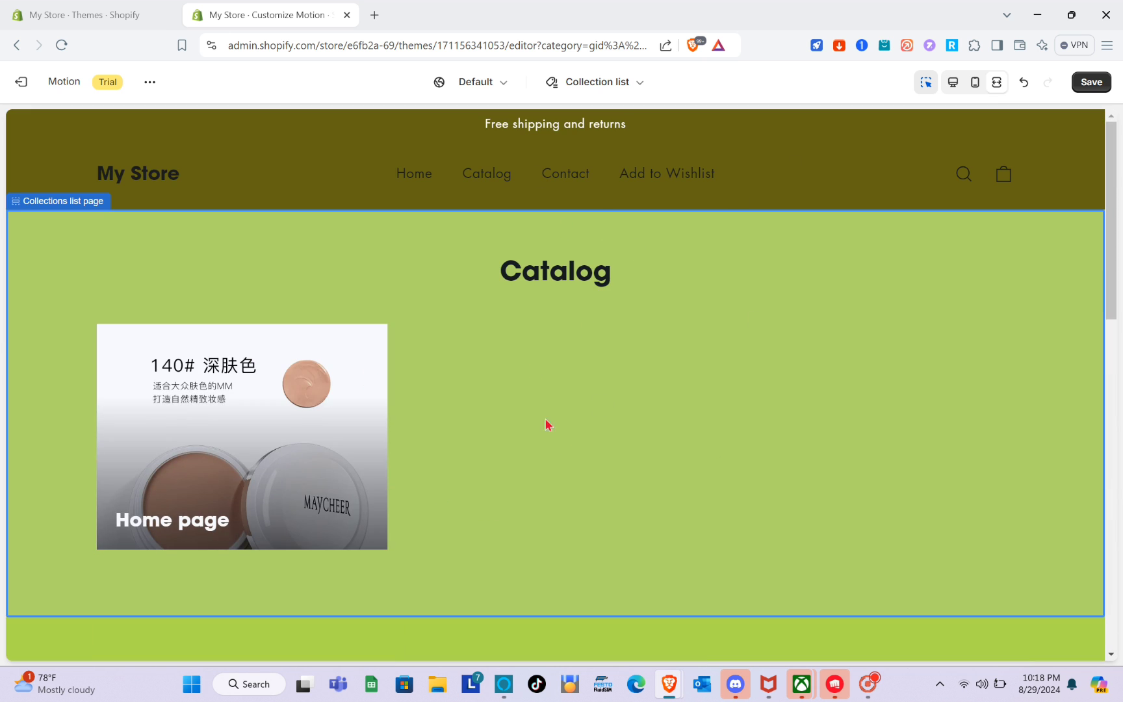
Open the Motion theme's storefront preview in a new tab and look over the home page's hero and collection sections
{"action": "left_click", "coordinate": [148, 83]}
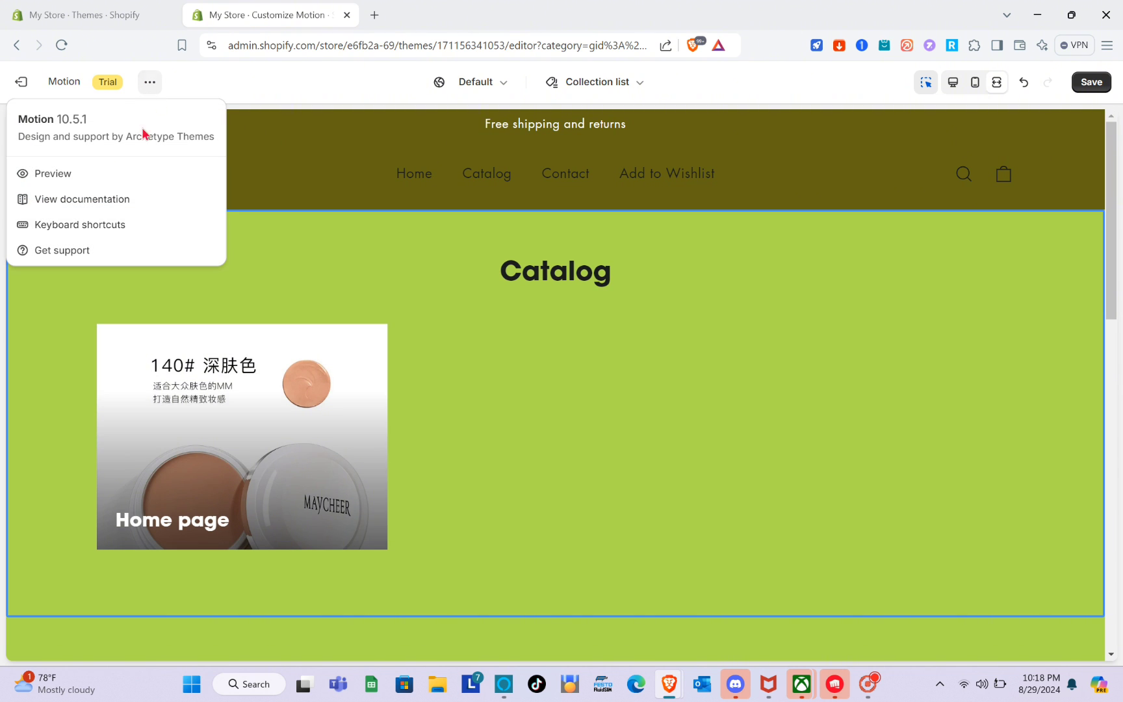
{"action": "left_click", "coordinate": [81, 175]}
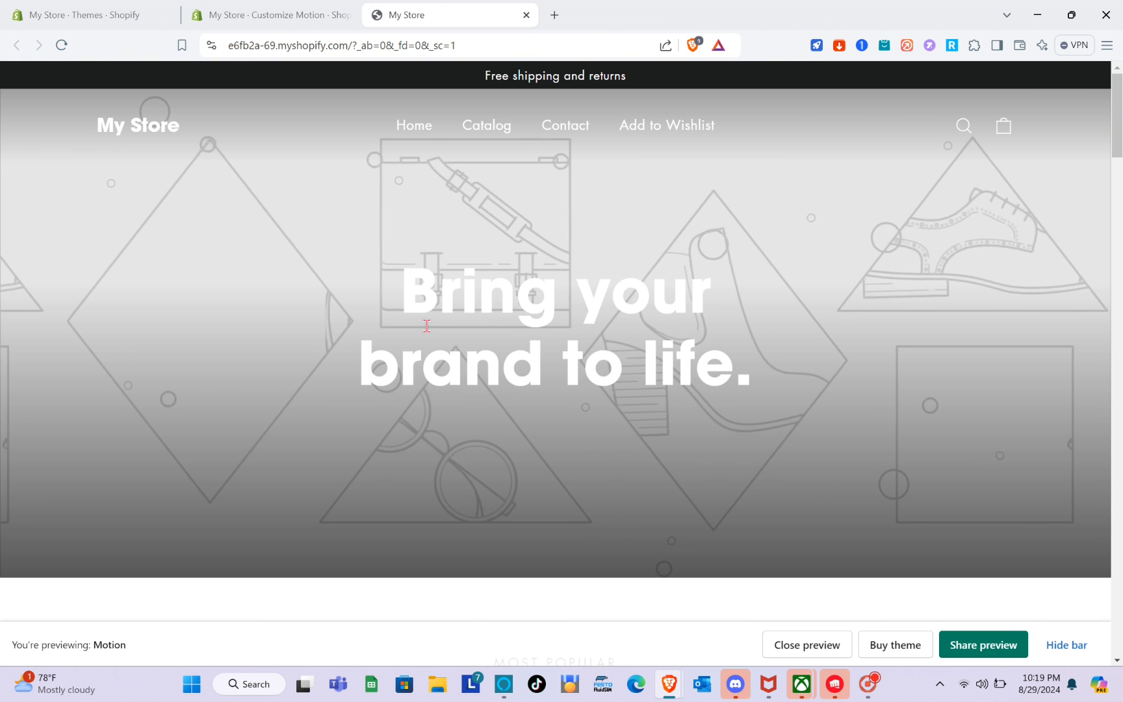
{"action": "scroll", "coordinate": [520, 412], "scroll_direction": "down", "scroll_amount": 10}
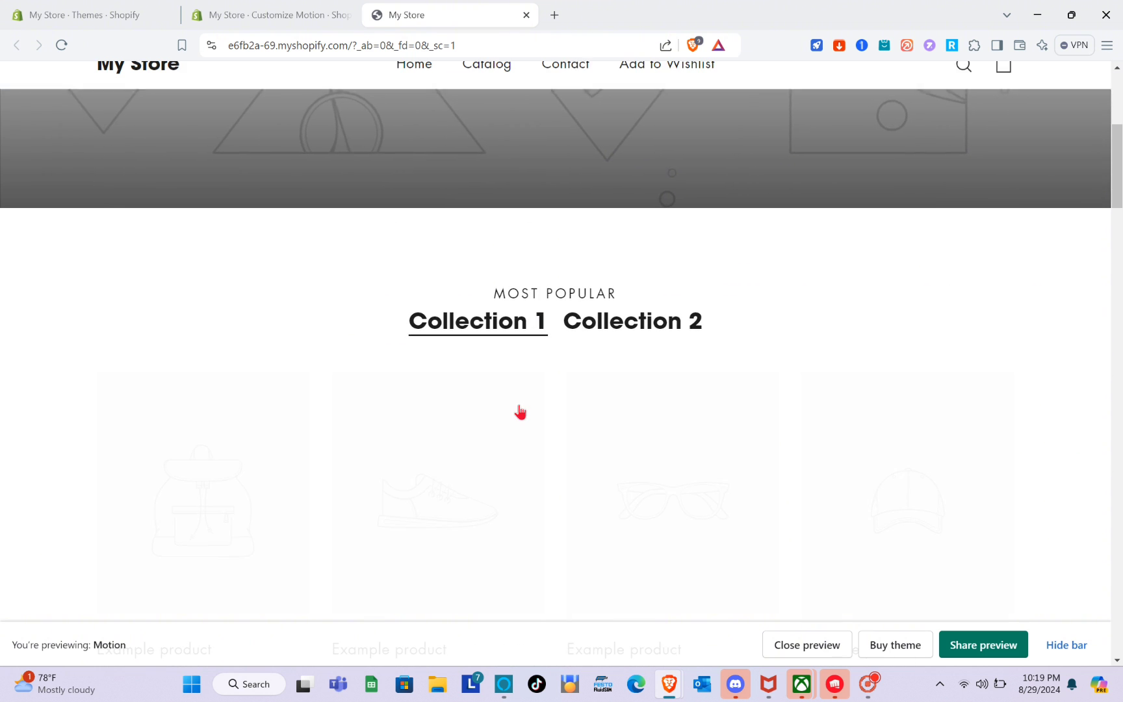
{"action": "scroll", "coordinate": [520, 409], "scroll_direction": "down", "scroll_amount": 10}
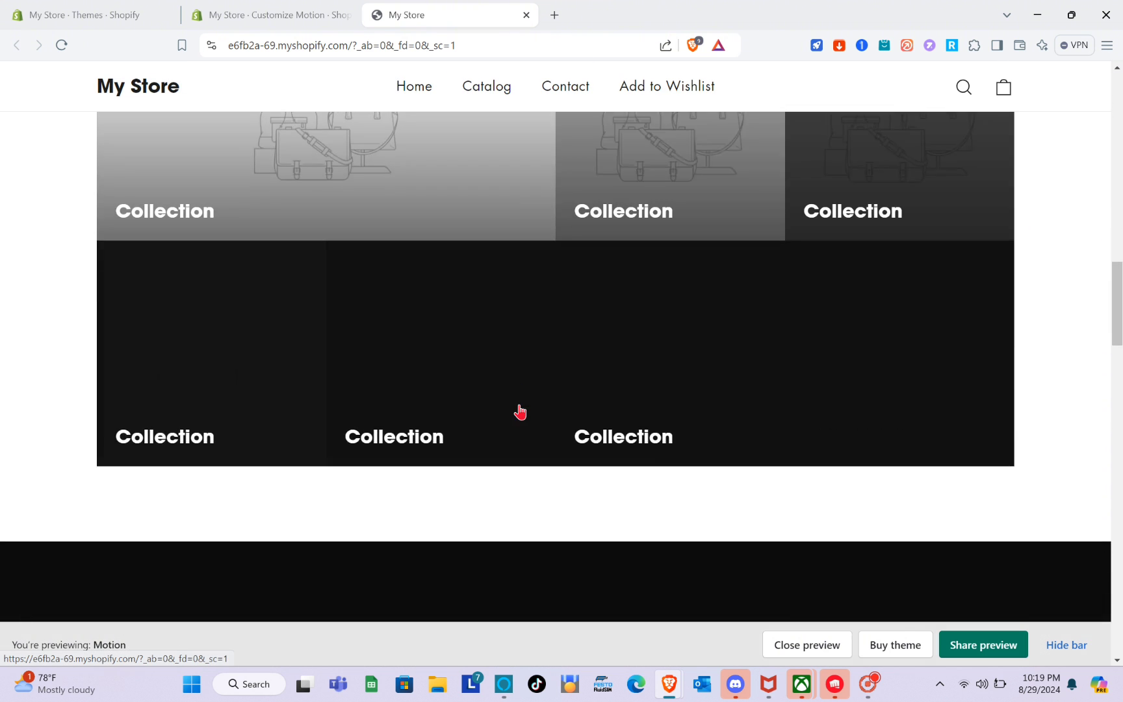
{"action": "scroll", "coordinate": [522, 413], "scroll_direction": "up", "scroll_amount": 20}
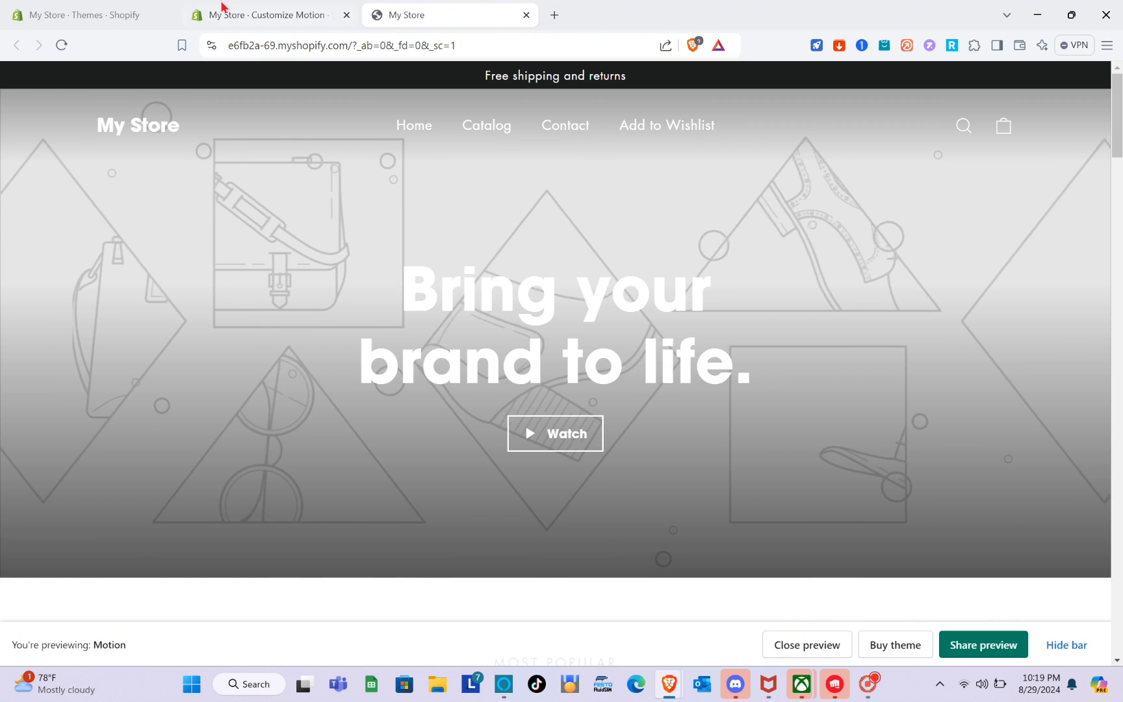
Save the theme changes in the editor, and replace the old storefront preview tab with a fresh one
{"action": "left_click", "coordinate": [224, 11]}
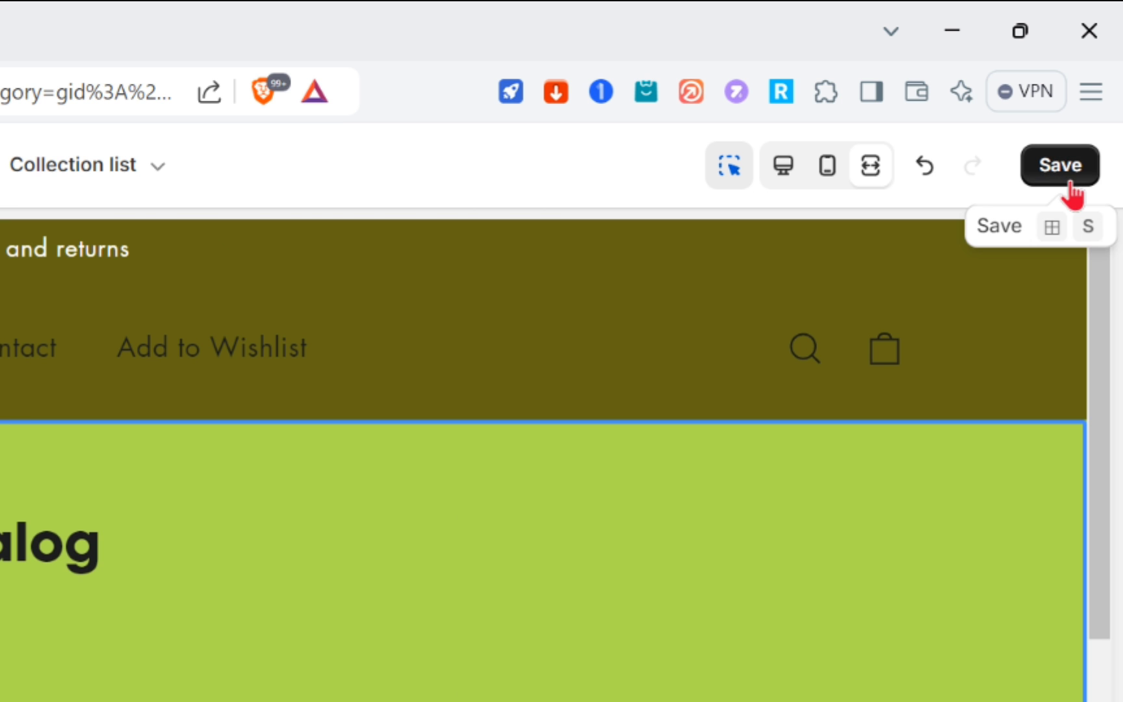
{"action": "left_click", "coordinate": [1097, 89]}
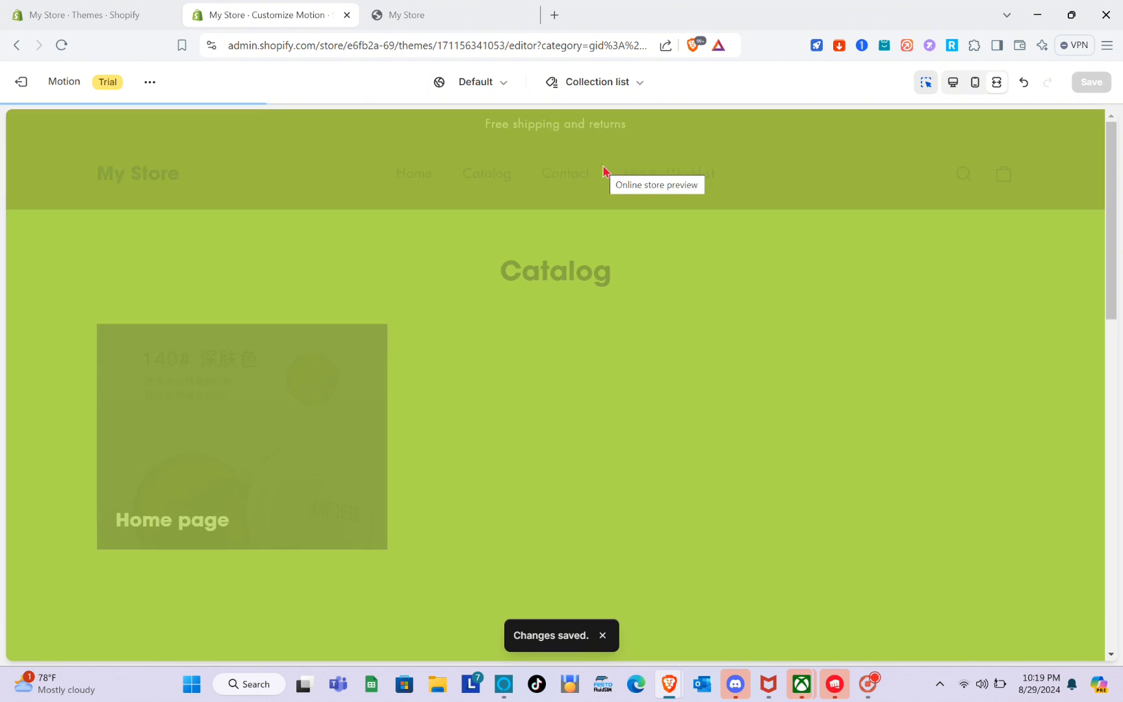
{"action": "left_click", "coordinate": [149, 83]}
{"action": "left_click", "coordinate": [77, 180]}
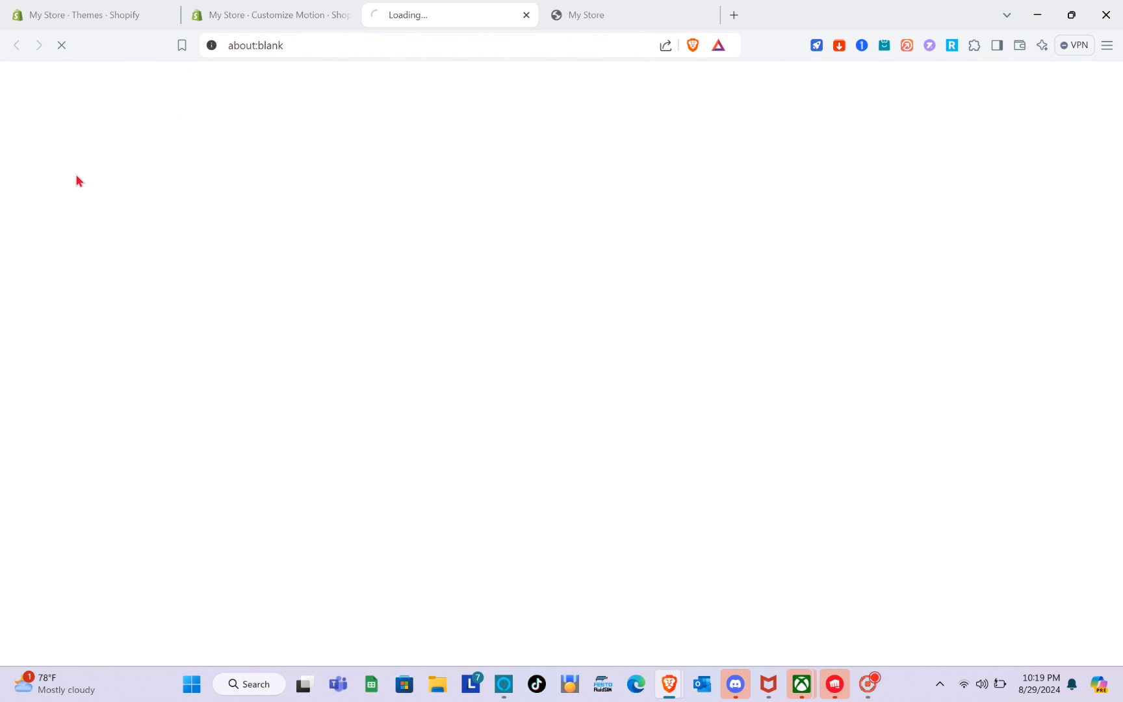
{"action": "left_click", "coordinate": [706, 15]}
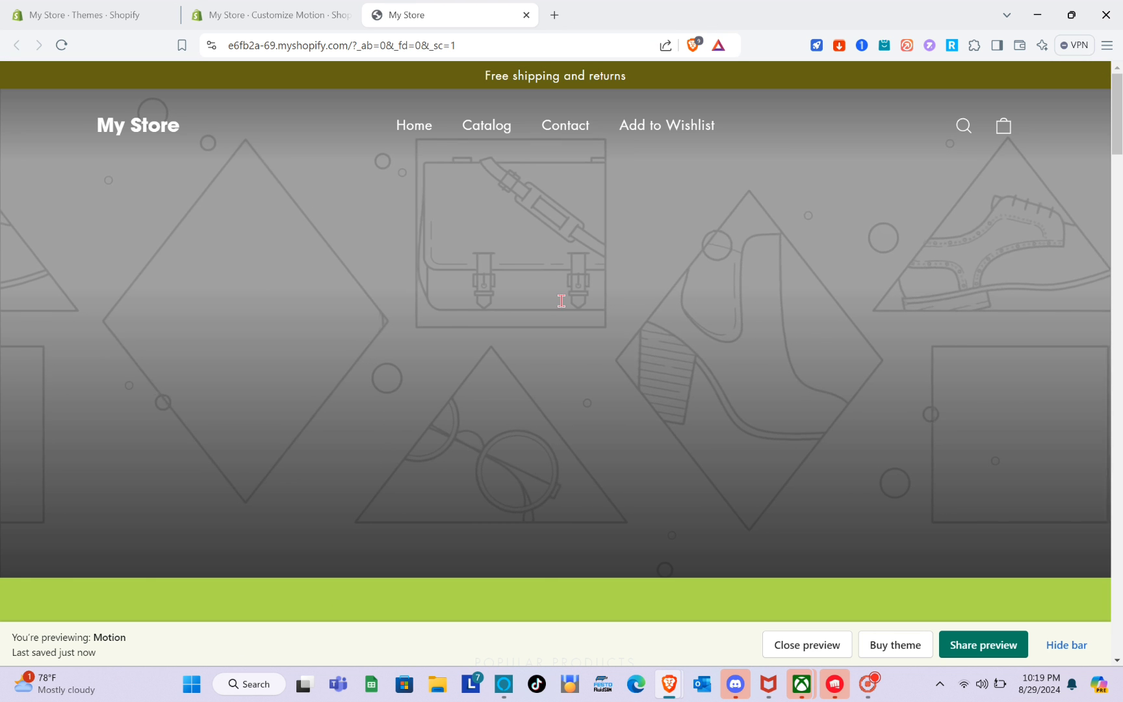
Look over the saved home page in the storefront preview from the hero down to the collection callout
{"action": "scroll", "coordinate": [563, 305], "scroll_direction": "down", "scroll_amount": 10}
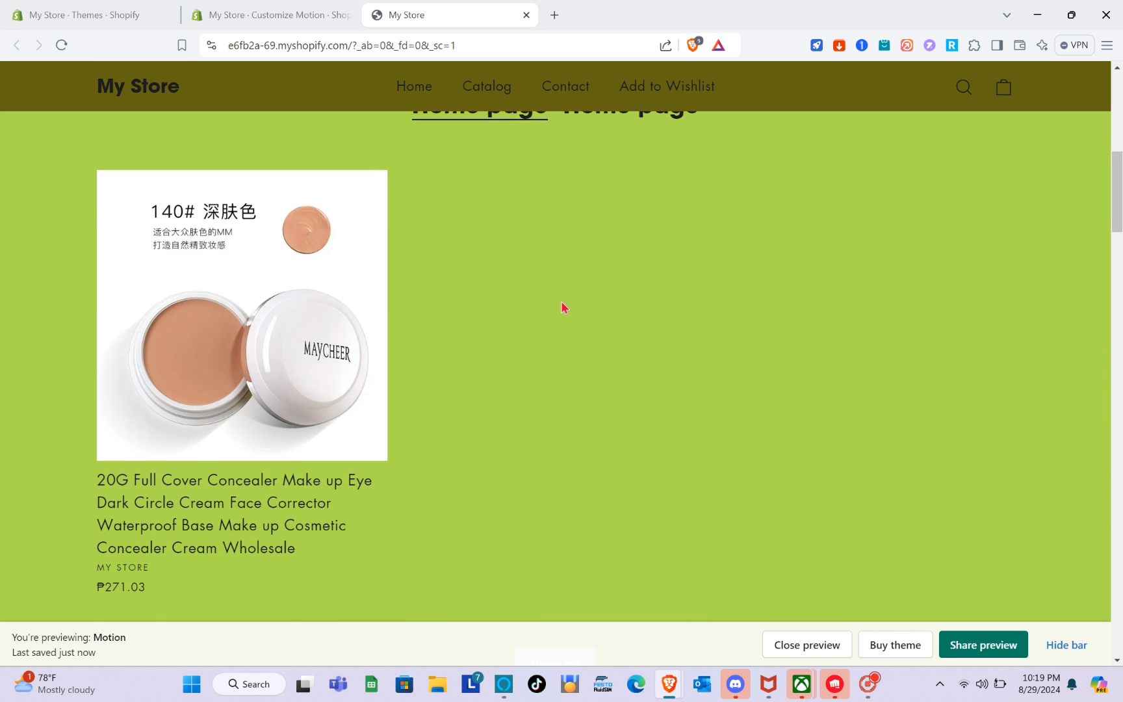
{"action": "scroll", "coordinate": [563, 307], "scroll_direction": "down", "scroll_amount": 5}
{"action": "scroll", "coordinate": [563, 308], "scroll_direction": "down", "scroll_amount": 10}
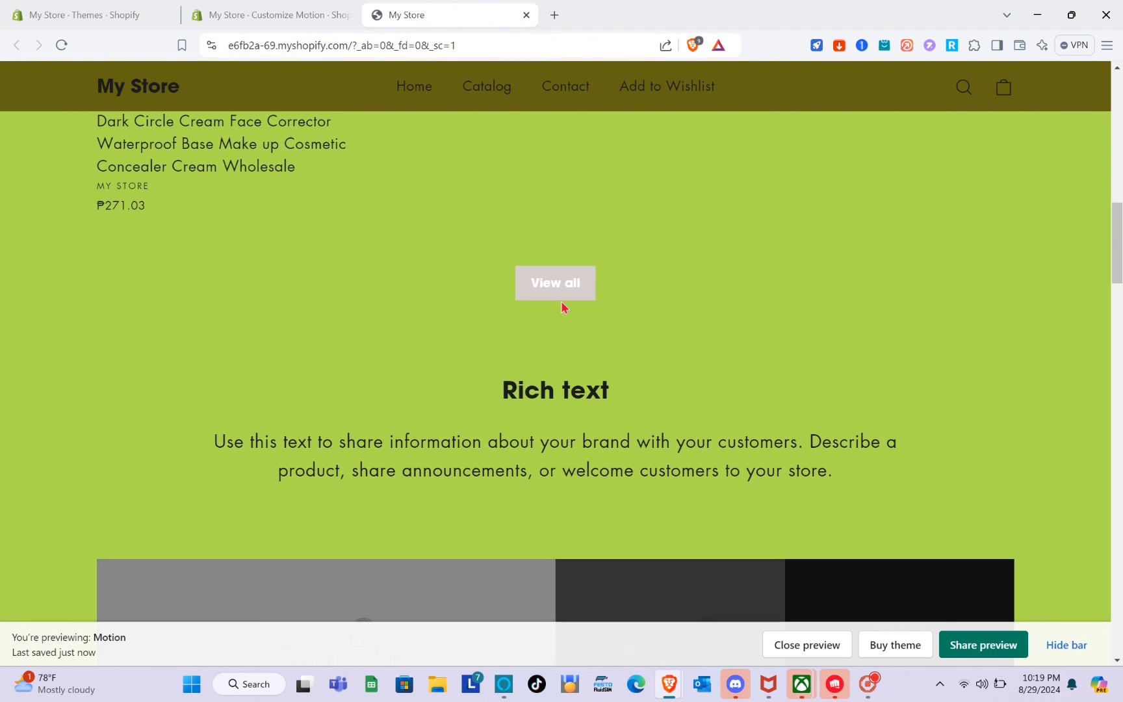
{"action": "scroll", "coordinate": [563, 308], "scroll_direction": "down", "scroll_amount": 10}
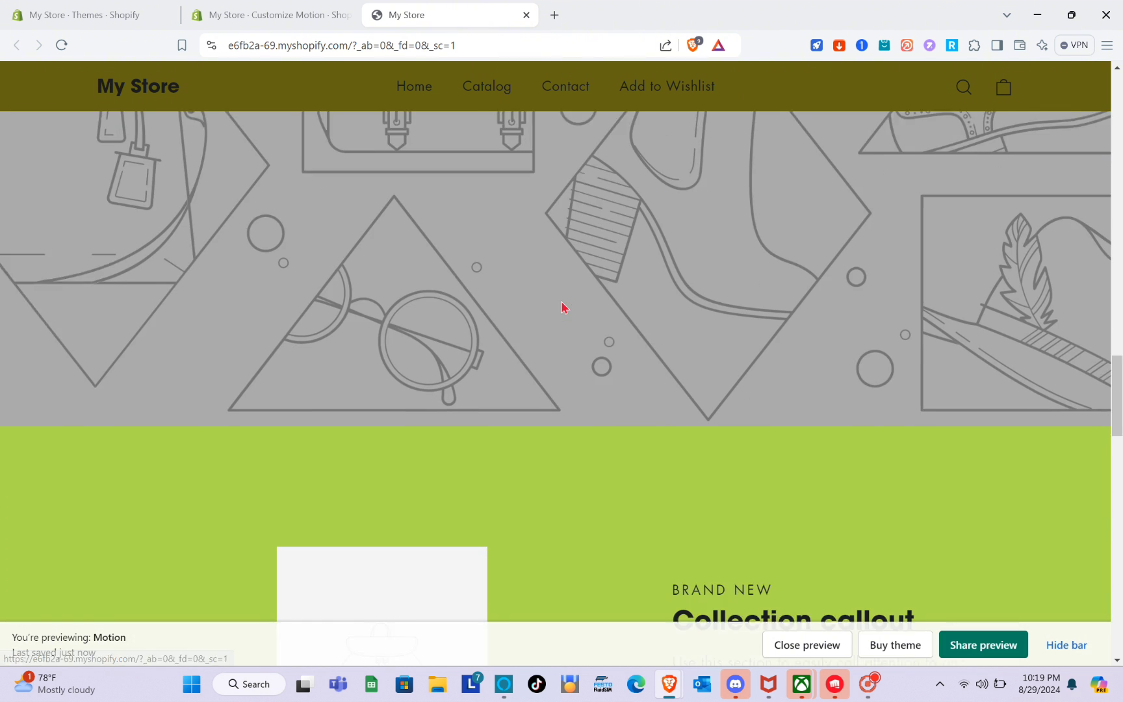
{"action": "scroll", "coordinate": [562, 307], "scroll_direction": "up", "scroll_amount": 15}
{"action": "scroll", "coordinate": [563, 307], "scroll_direction": "up", "scroll_amount": 10}
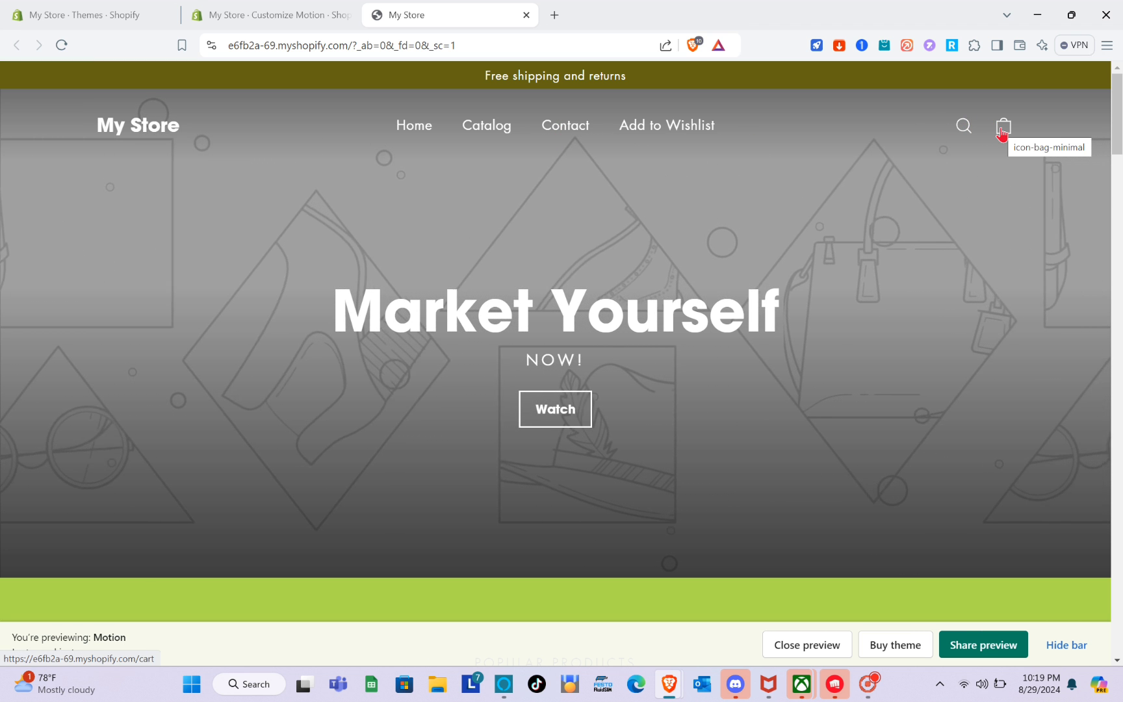
Visit the storefront's Catalog page and look through its product grid
{"action": "left_click", "coordinate": [509, 132]}
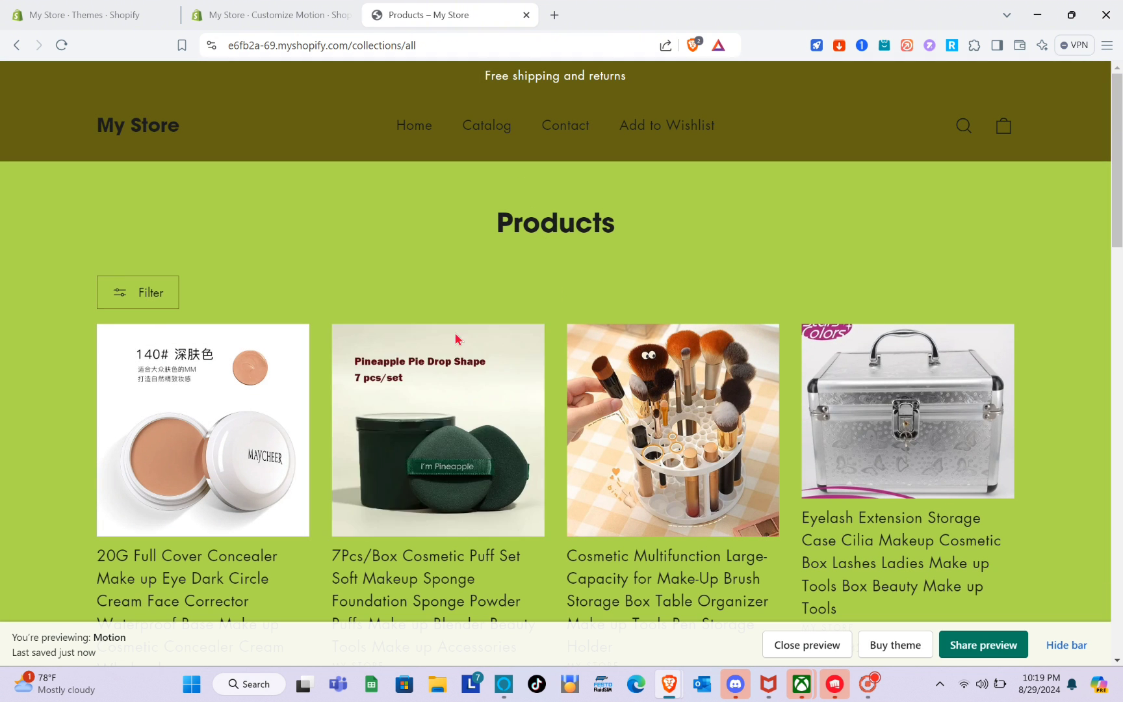
{"action": "scroll", "coordinate": [439, 374], "scroll_direction": "down", "scroll_amount": 6}
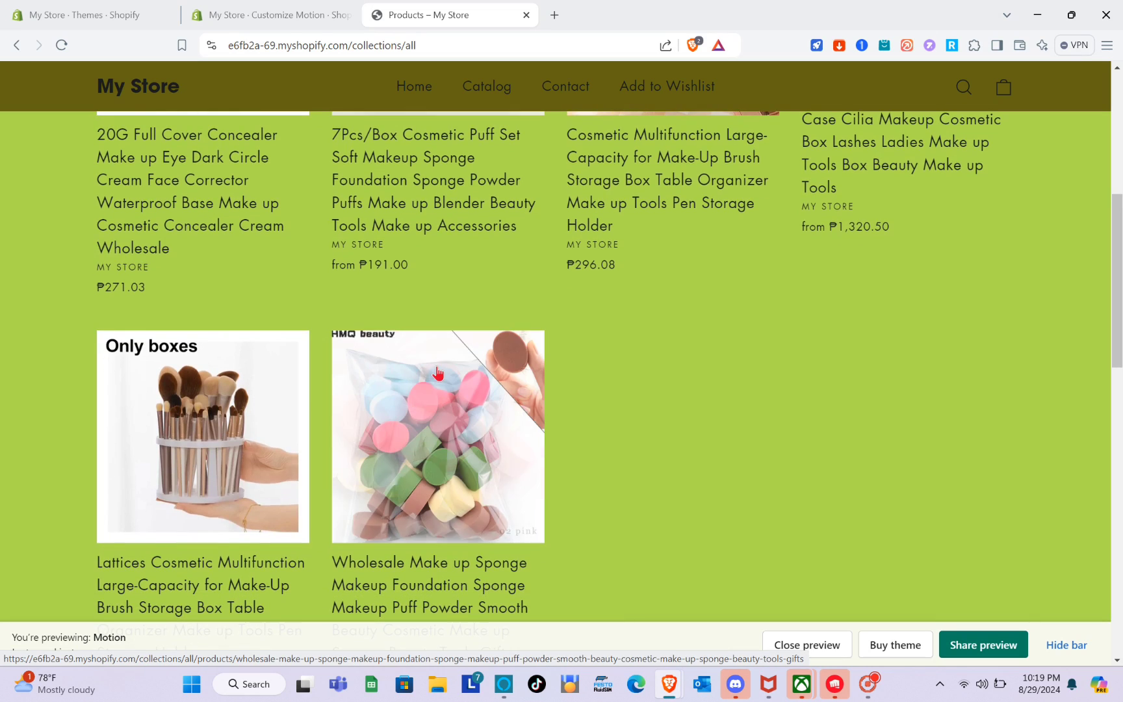
{"action": "scroll", "coordinate": [438, 374], "scroll_direction": "down", "scroll_amount": 4}
{"action": "scroll", "coordinate": [438, 374], "scroll_direction": "up", "scroll_amount": 10}
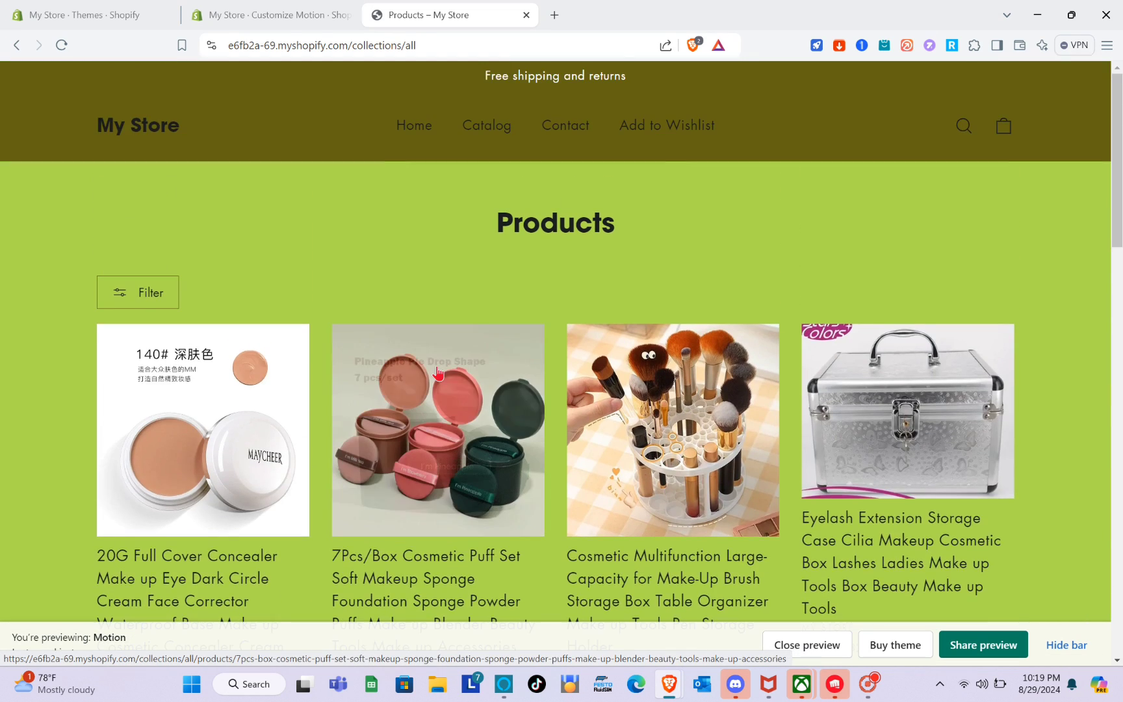
{"action": "scroll", "coordinate": [438, 373], "scroll_direction": "down", "scroll_amount": 2}
View the 7Pcs/Box Cosmetic Puff Set product page and review its color options, description and images
{"action": "left_click", "coordinate": [418, 318]}
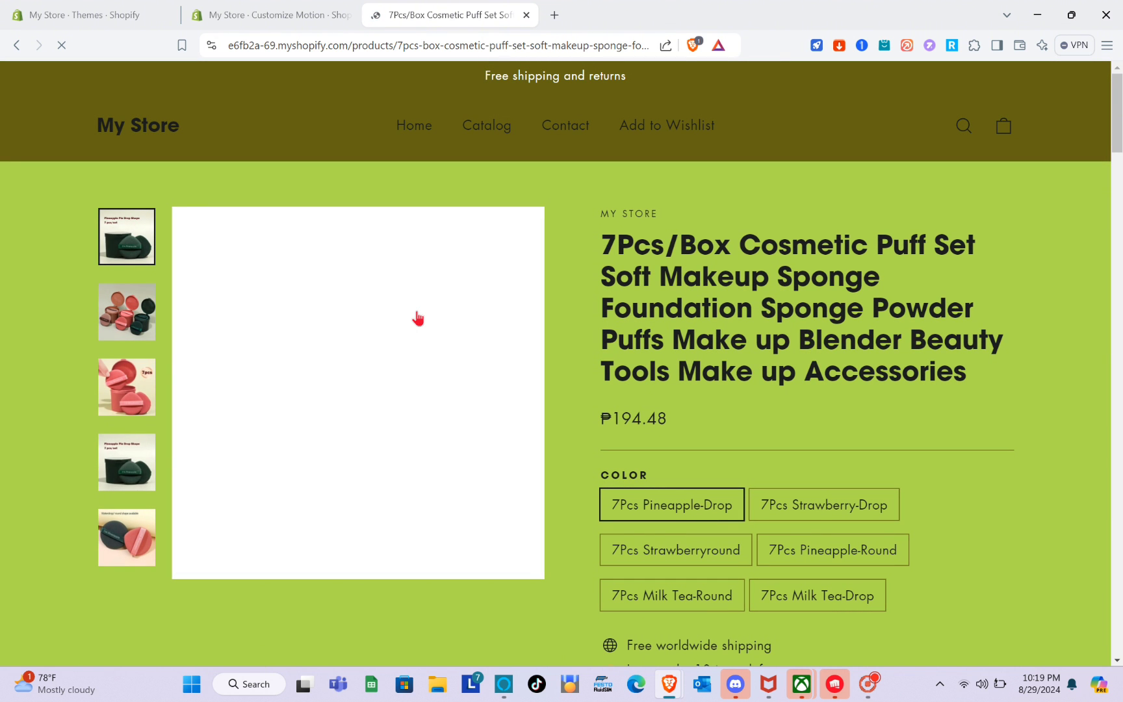
{"action": "scroll", "coordinate": [456, 471], "scroll_direction": "down", "scroll_amount": 7}
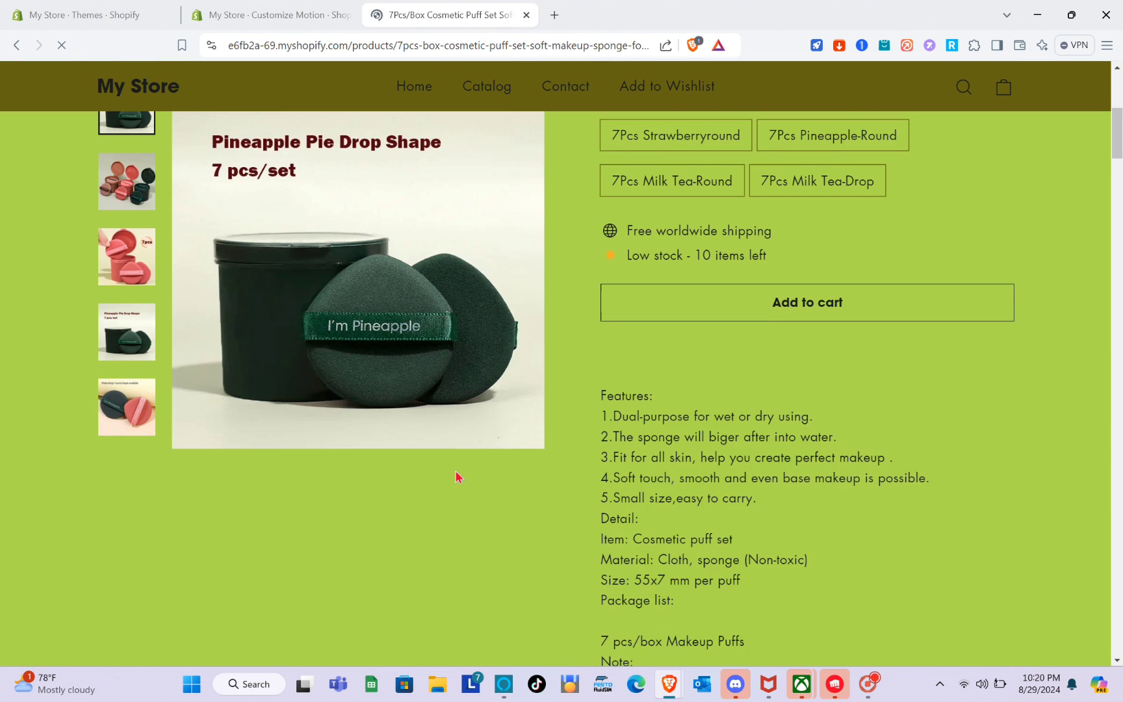
{"action": "scroll", "coordinate": [723, 349], "scroll_direction": "down", "scroll_amount": 10}
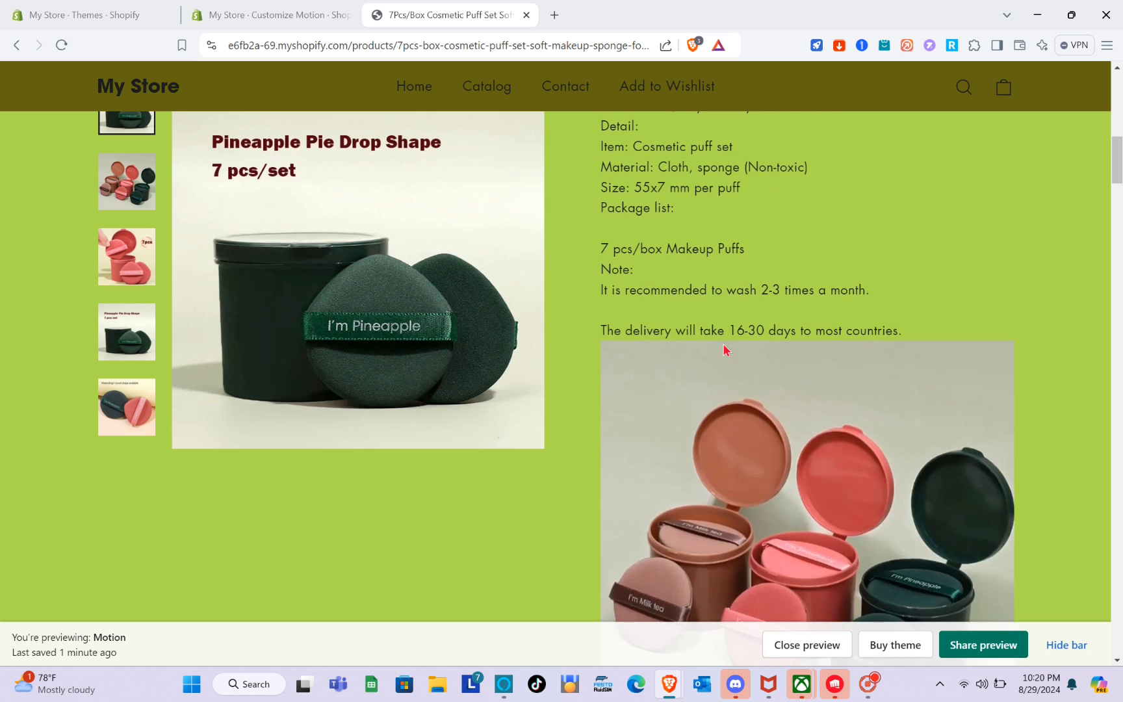
{"action": "scroll", "coordinate": [723, 349], "scroll_direction": "down", "scroll_amount": 10}
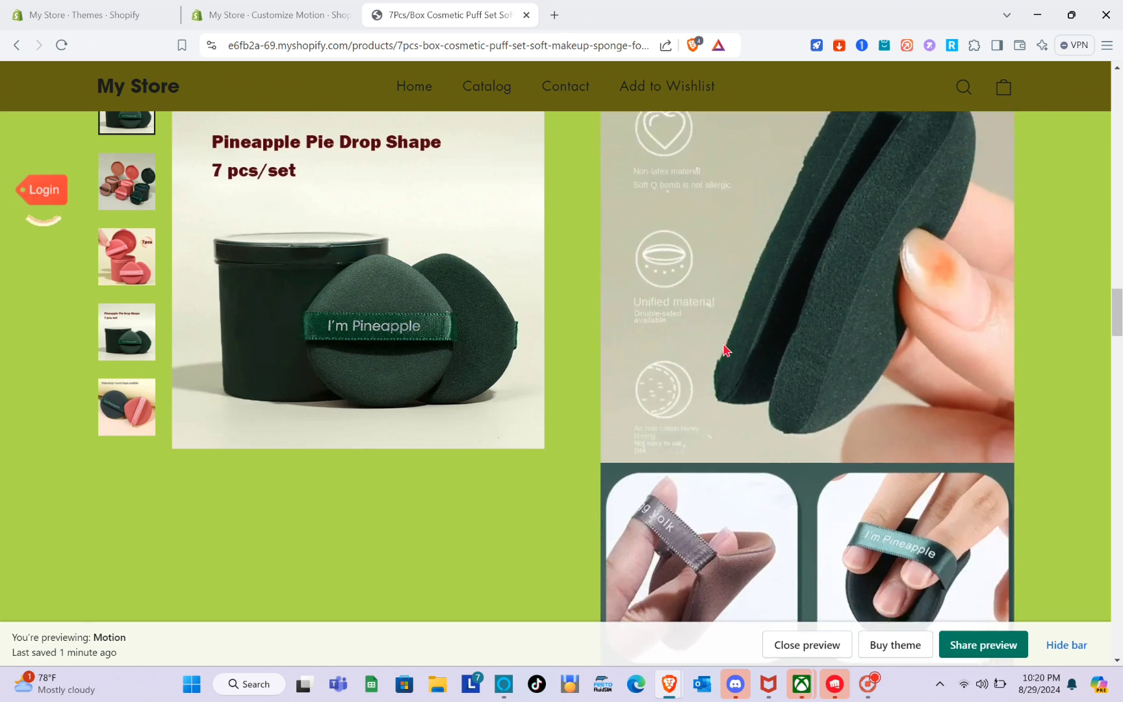
{"action": "scroll", "coordinate": [724, 349], "scroll_direction": "up", "scroll_amount": 5}
{"action": "scroll", "coordinate": [724, 349], "scroll_direction": "up", "scroll_amount": 10}
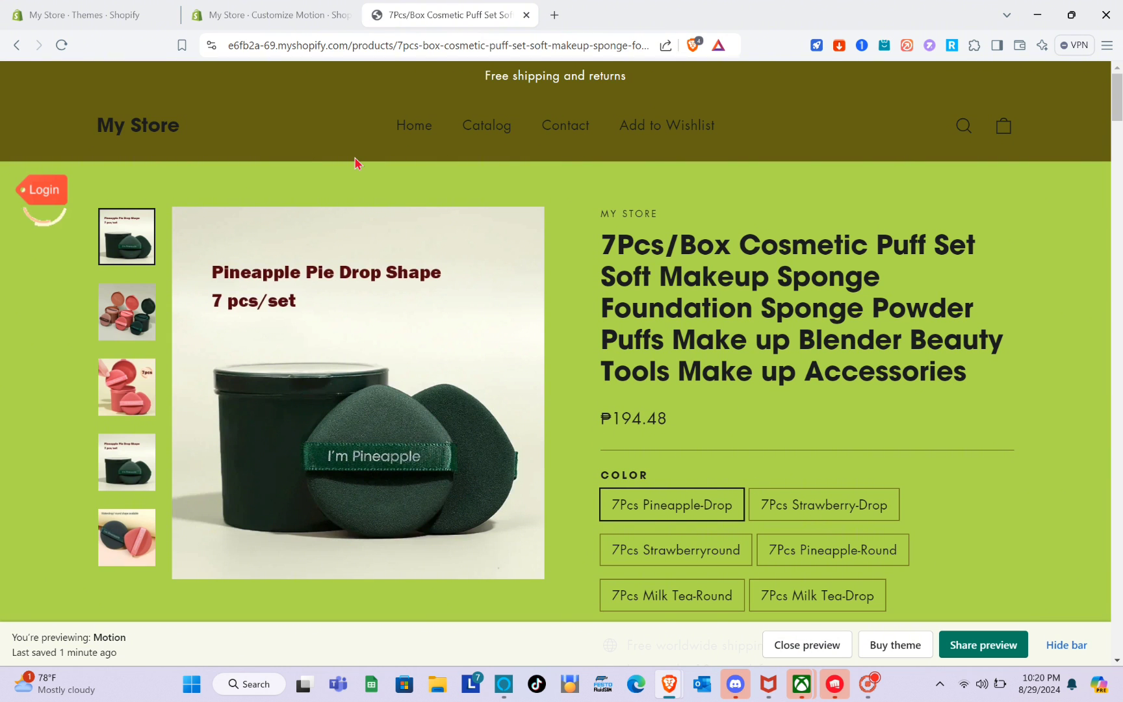
Return to the storefront's Catalog page and visit the Contact page to look it over
{"action": "left_click", "coordinate": [492, 128]}
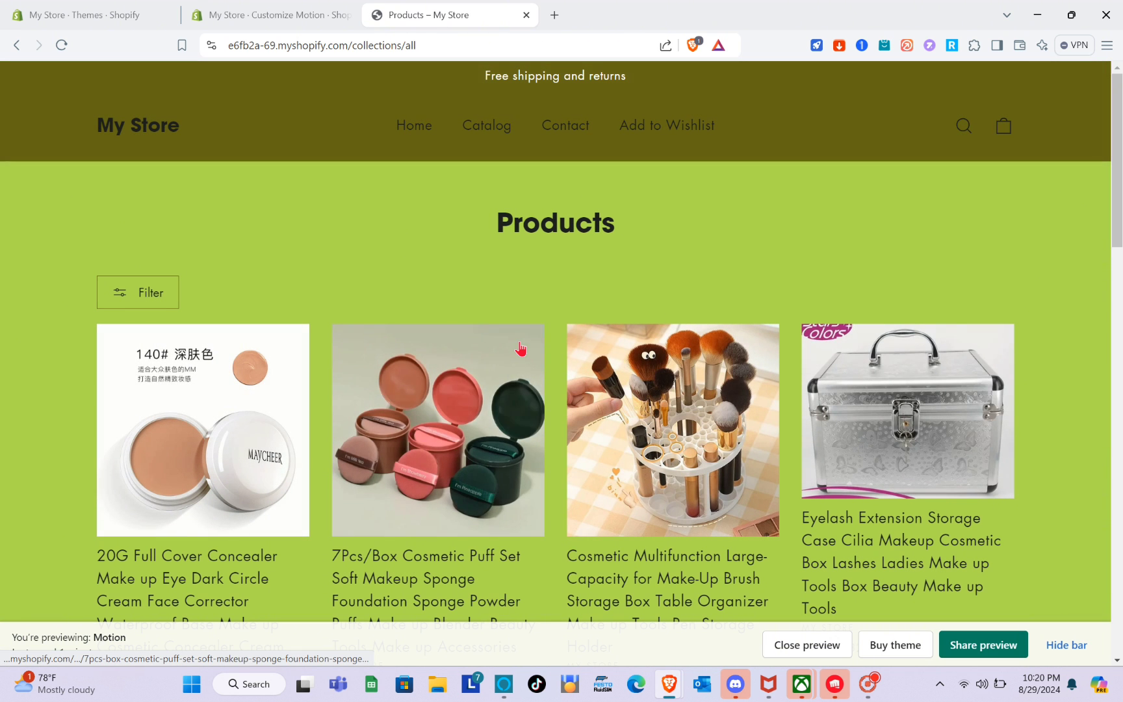
{"action": "left_click", "coordinate": [502, 136]}
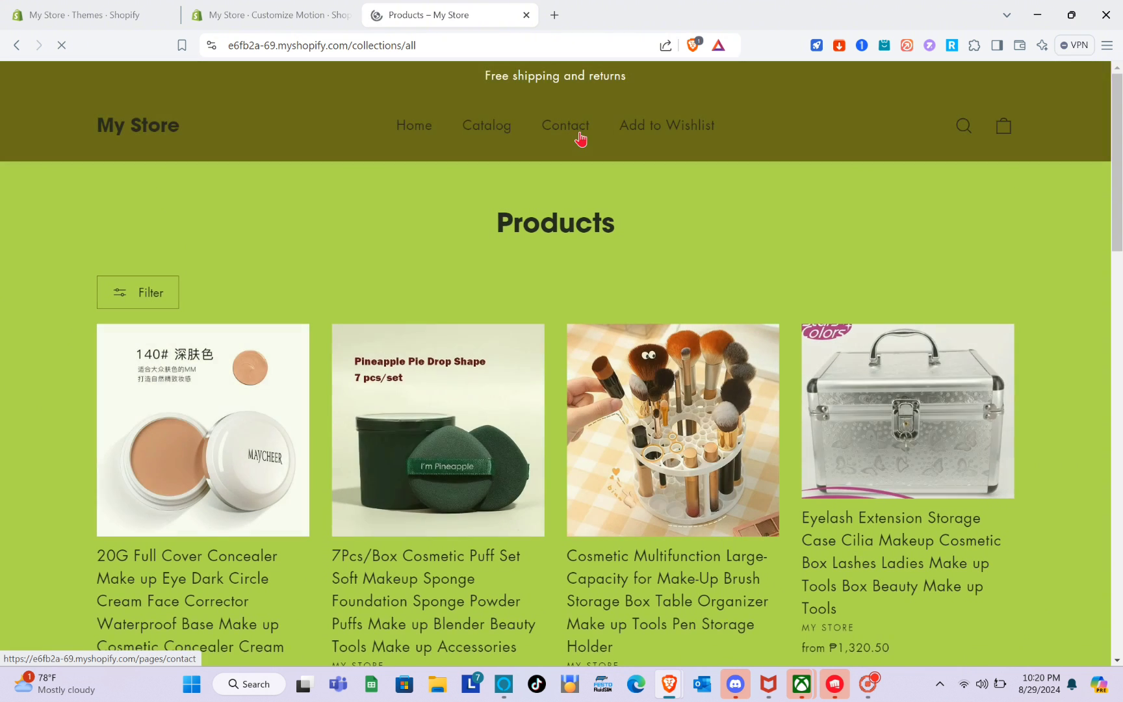
{"action": "left_click", "coordinate": [580, 134]}
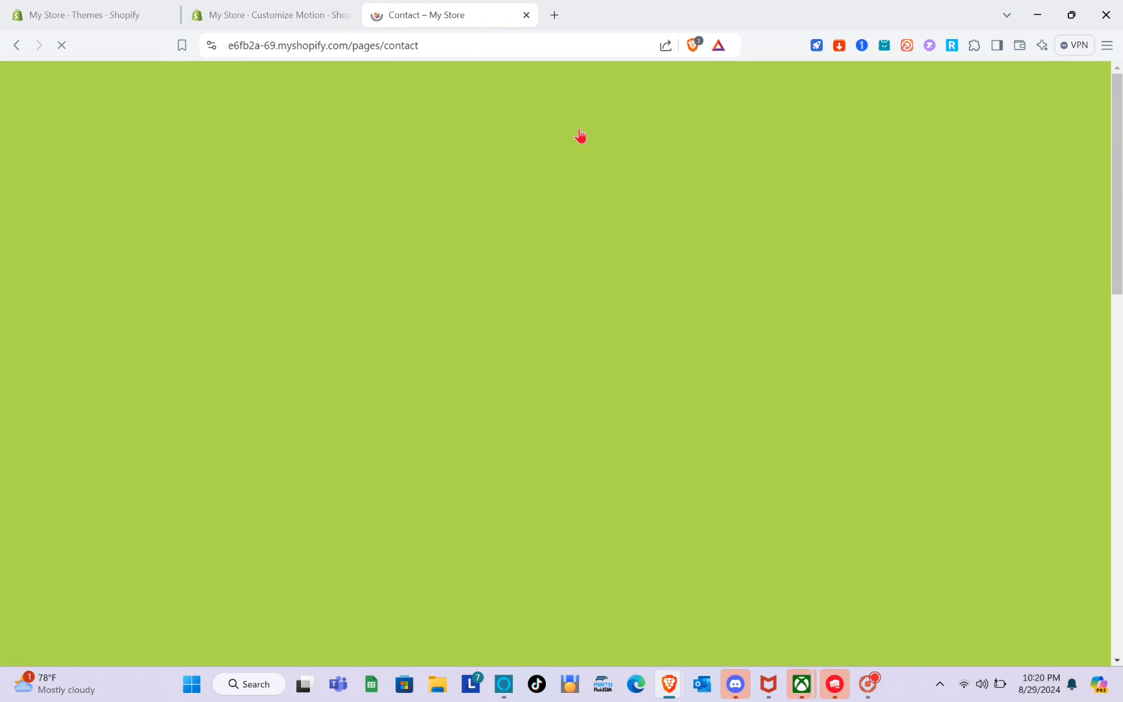
{"action": "scroll", "coordinate": [554, 416], "scroll_direction": "down", "scroll_amount": 4}
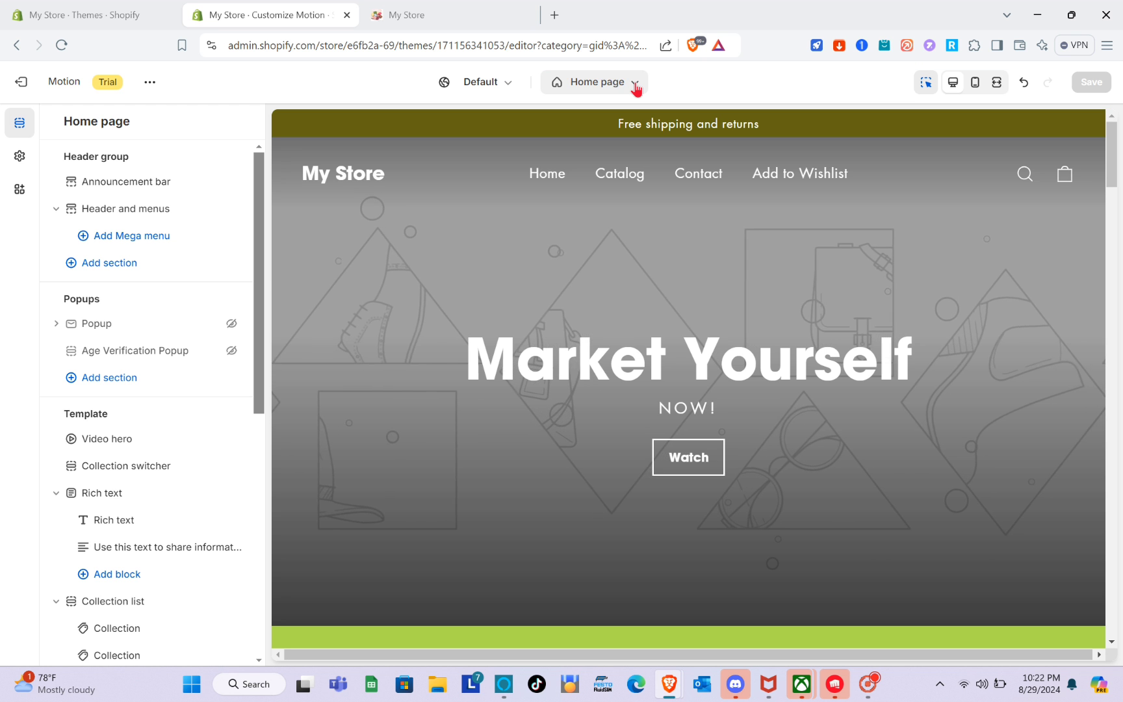
Switch the theme editor to the contact page template and look over its Get in touch and Contact us sections
{"action": "left_click", "coordinate": [637, 87]}
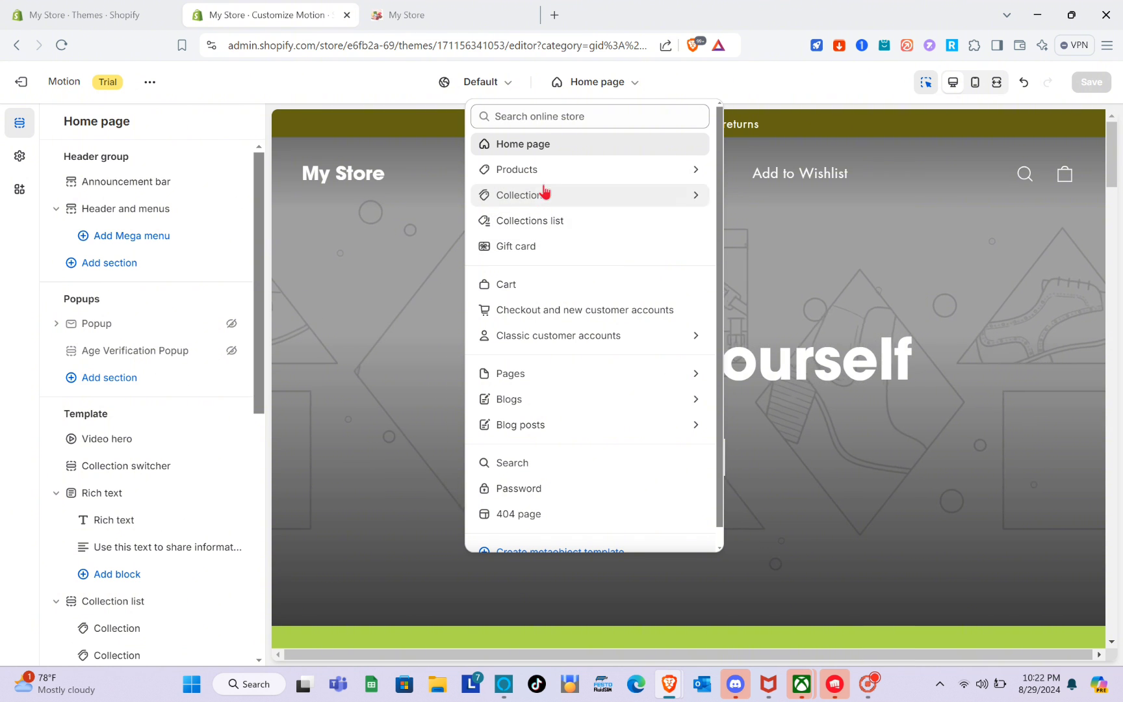
{"action": "left_click", "coordinate": [680, 373]}
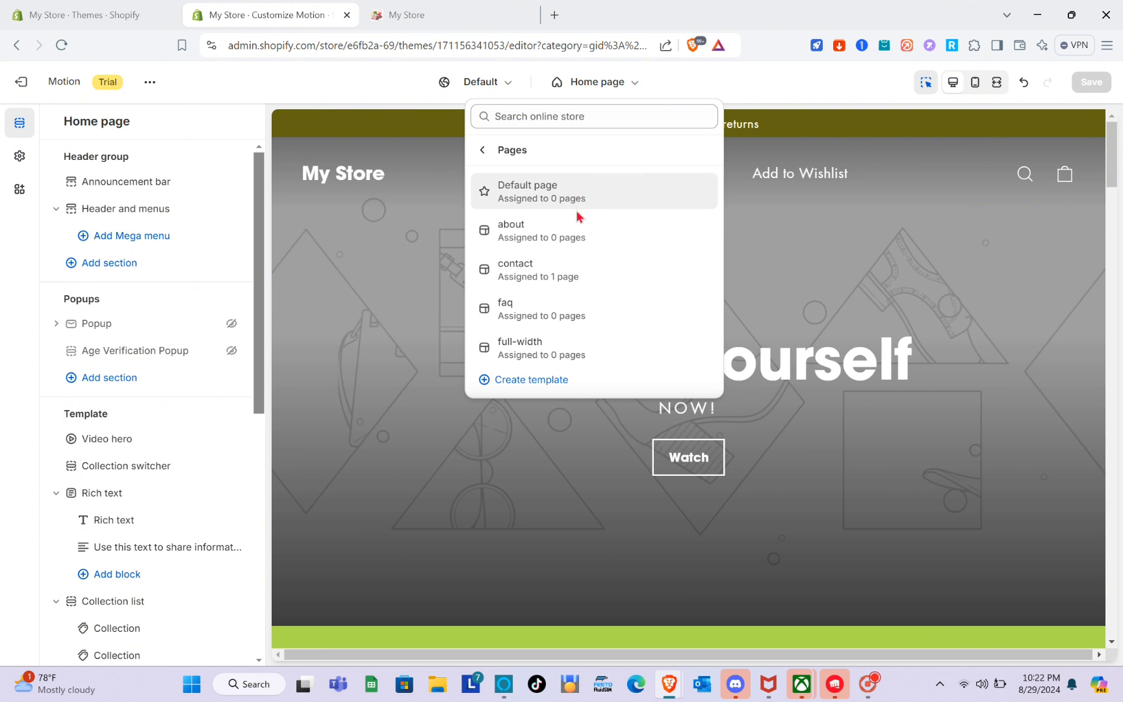
{"action": "left_click", "coordinate": [557, 270]}
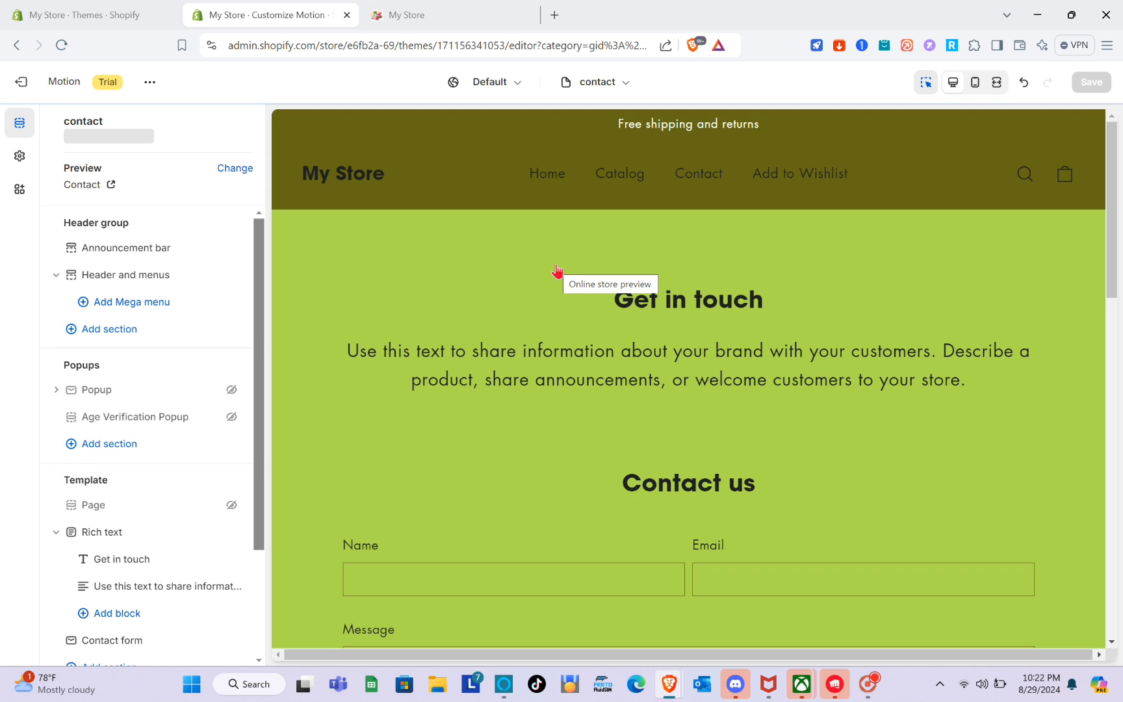
{"action": "scroll", "coordinate": [557, 269], "scroll_direction": "down", "scroll_amount": 5}
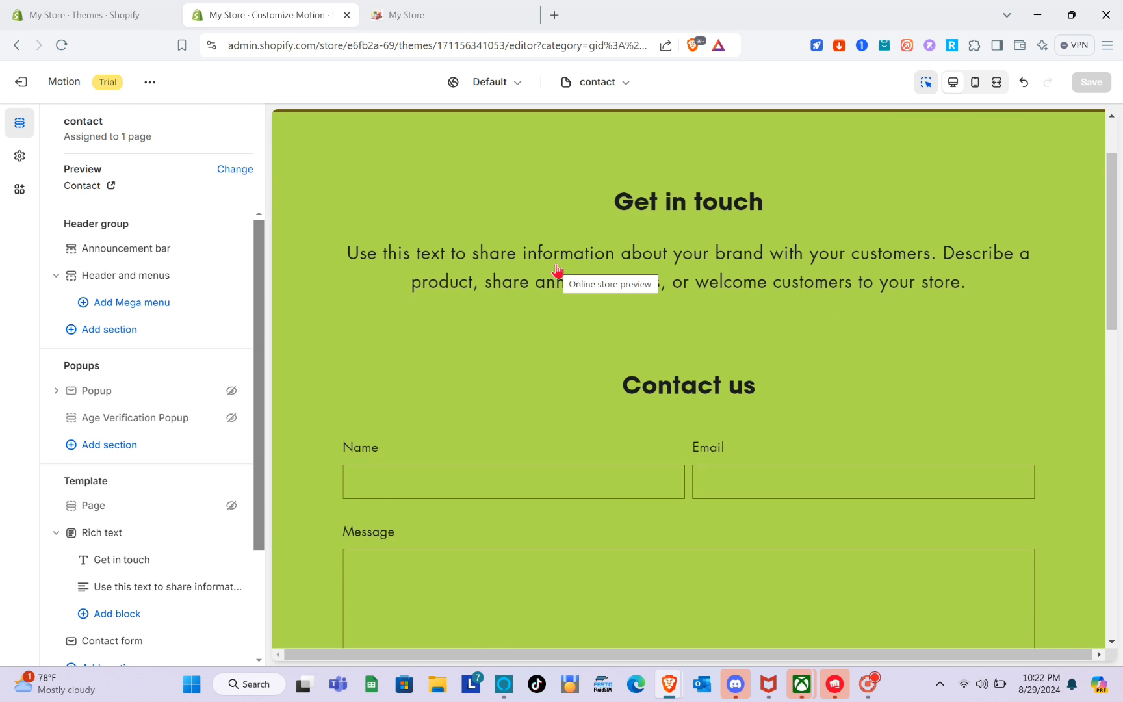
{"action": "scroll", "coordinate": [557, 270], "scroll_direction": "up", "scroll_amount": 5}
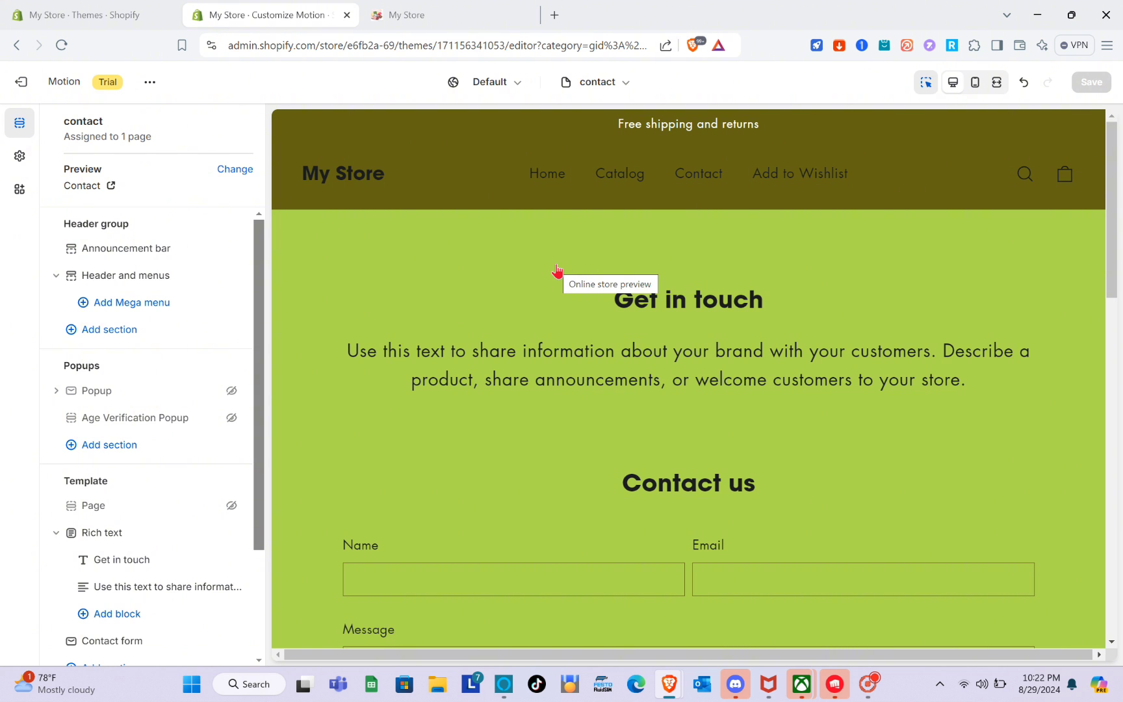
{"action": "left_click", "coordinate": [624, 83]}
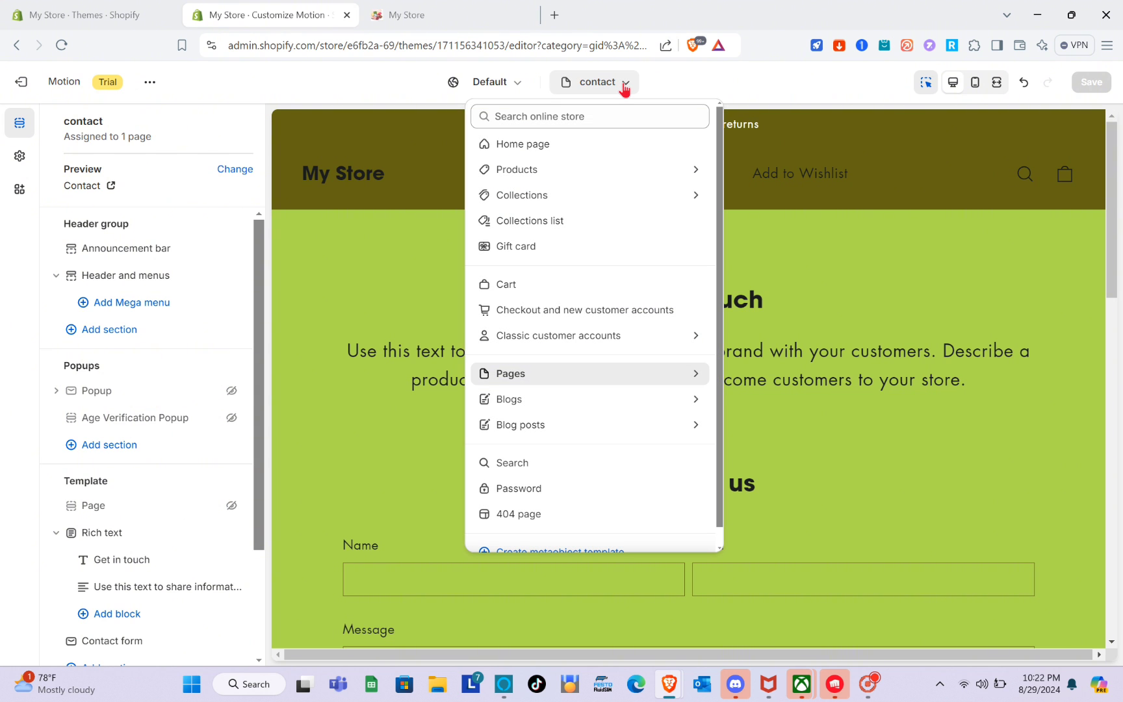
{"action": "left_click", "coordinate": [631, 168]}
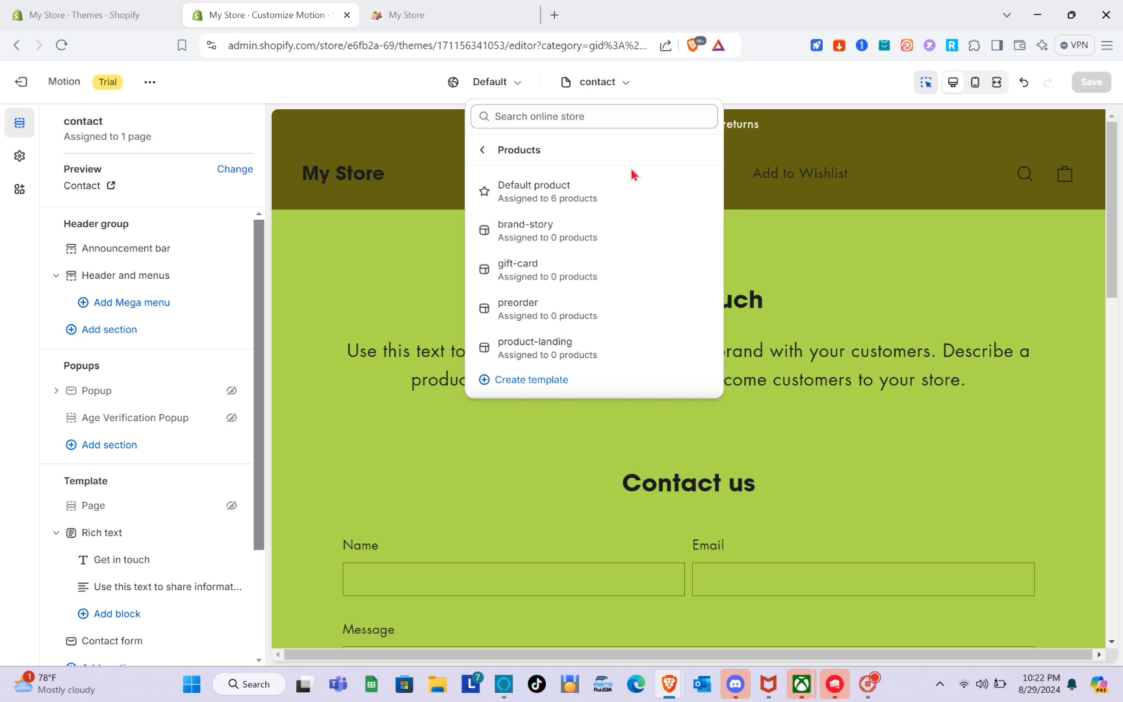
{"action": "key", "text": "Escape"}
Change the title of the contact page's Contact form section to "Connect with us"
{"action": "scroll", "coordinate": [759, 416], "scroll_direction": "down", "scroll_amount": 3}
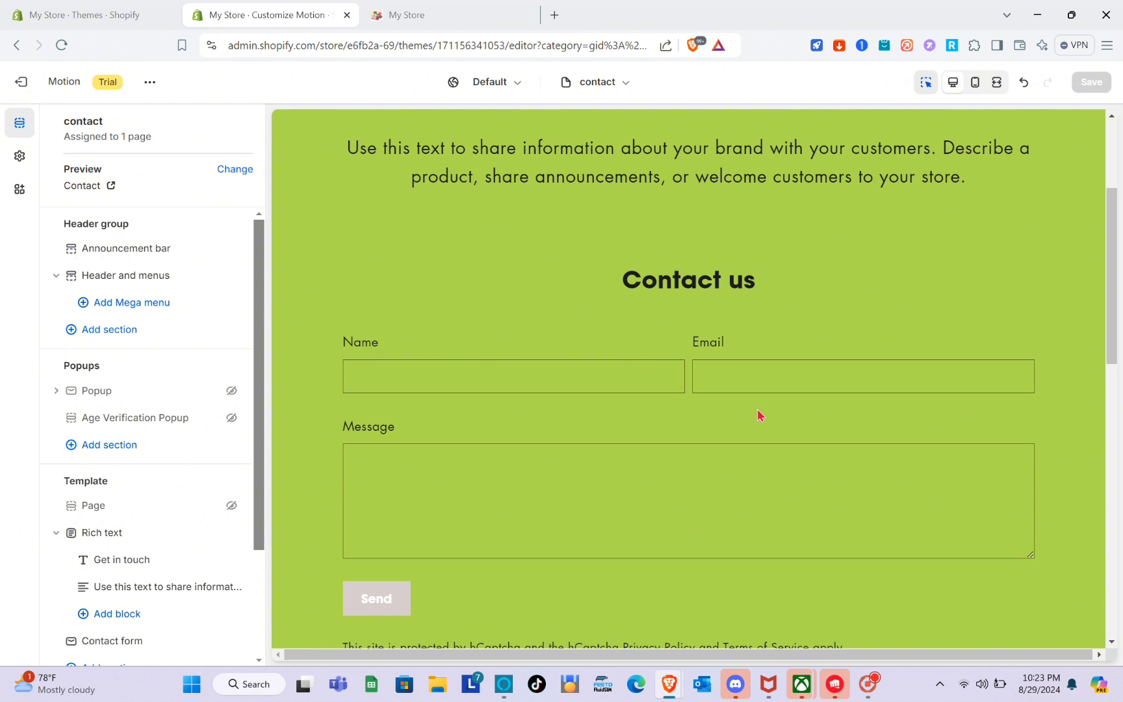
{"action": "left_click", "coordinate": [576, 380]}
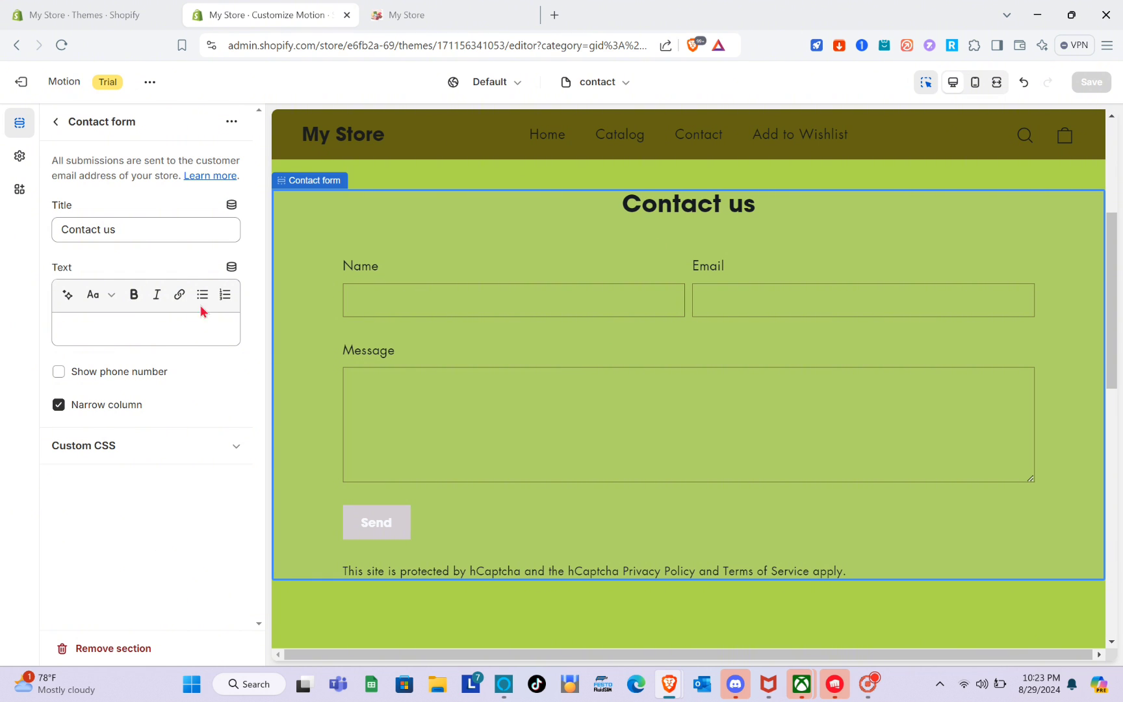
{"action": "triple_click", "coordinate": [135, 224]}
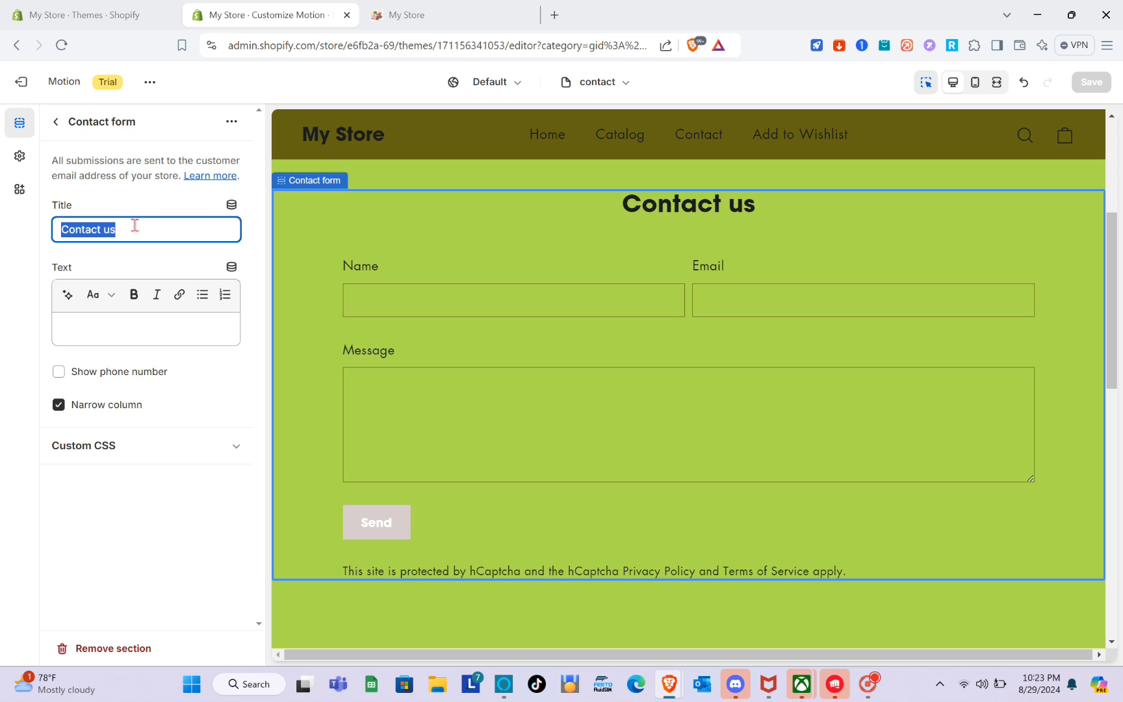
{"action": "type", "text": "C"}
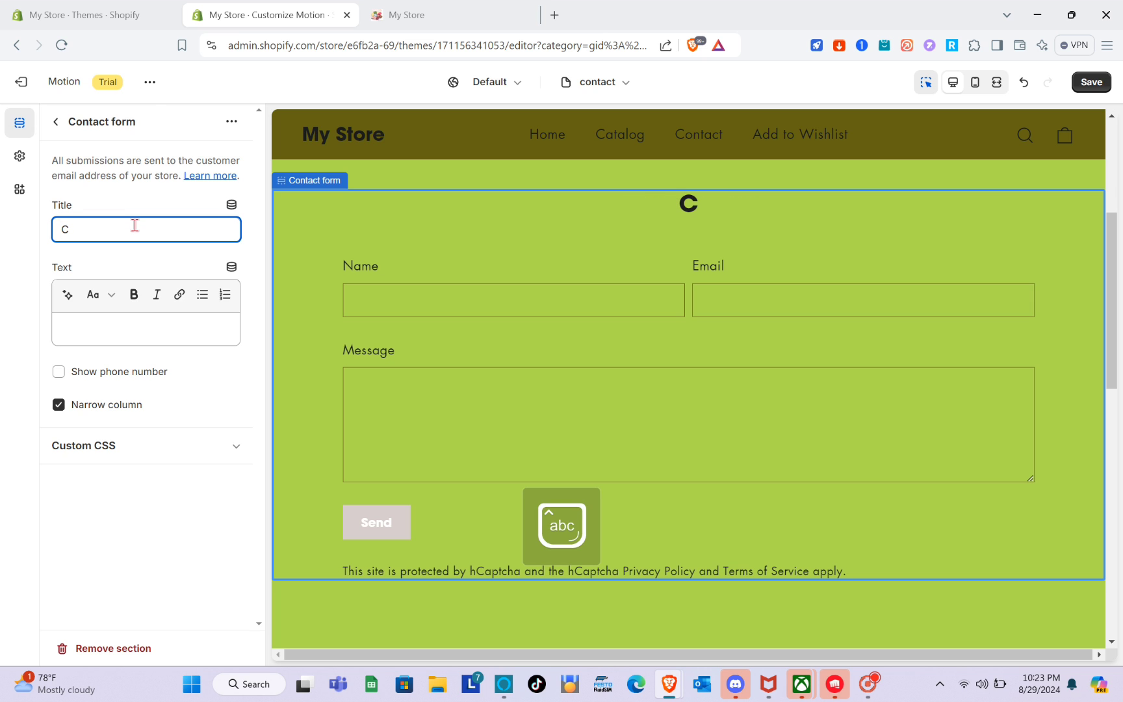
{"action": "type", "text": "onnect"}
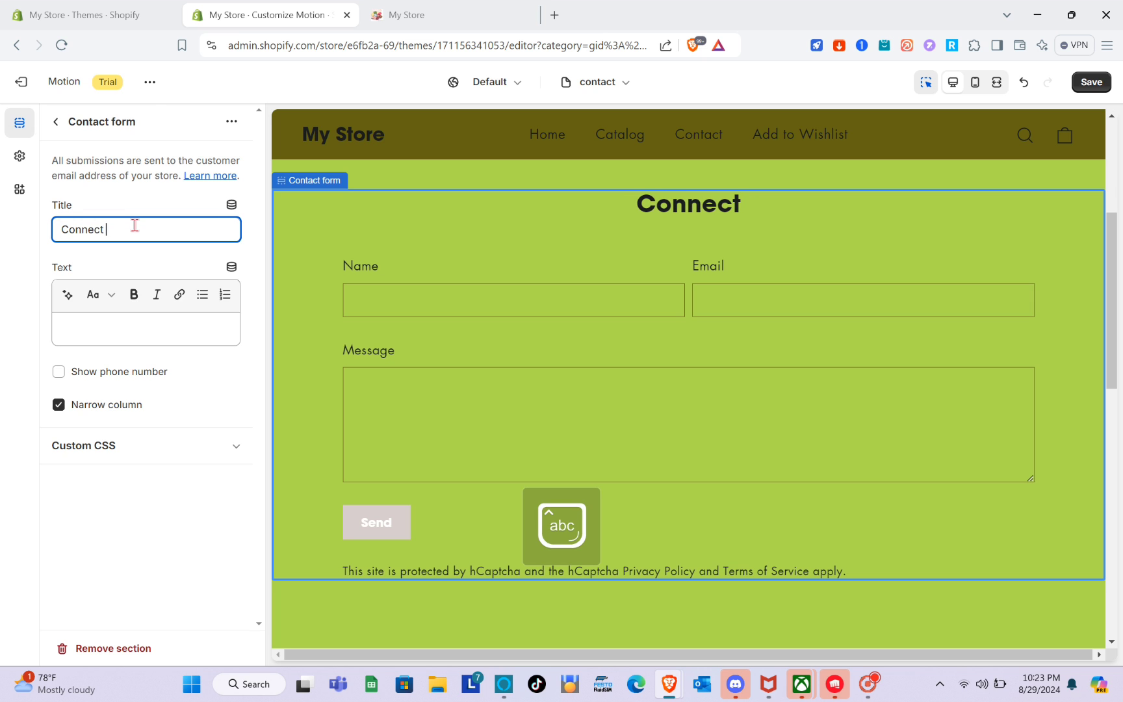
{"action": "type", "text": " with us"}
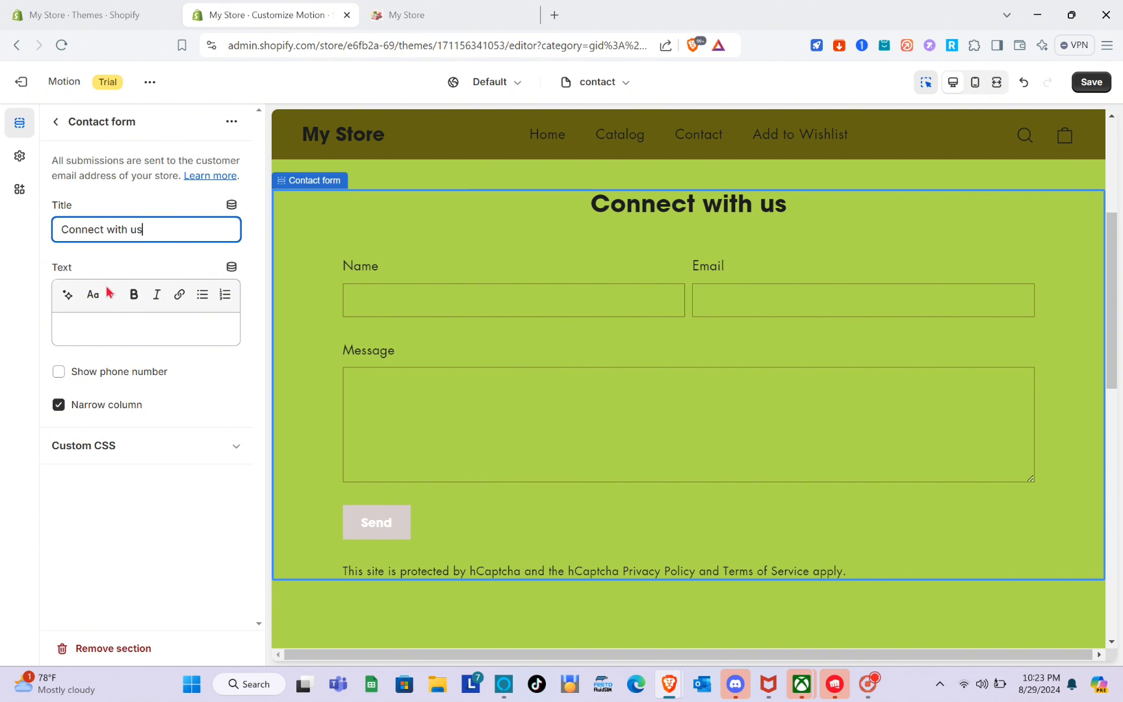
Add the text "let our team guide you" to the Contact form section and enable its phone number field
{"action": "left_click", "coordinate": [126, 327]}
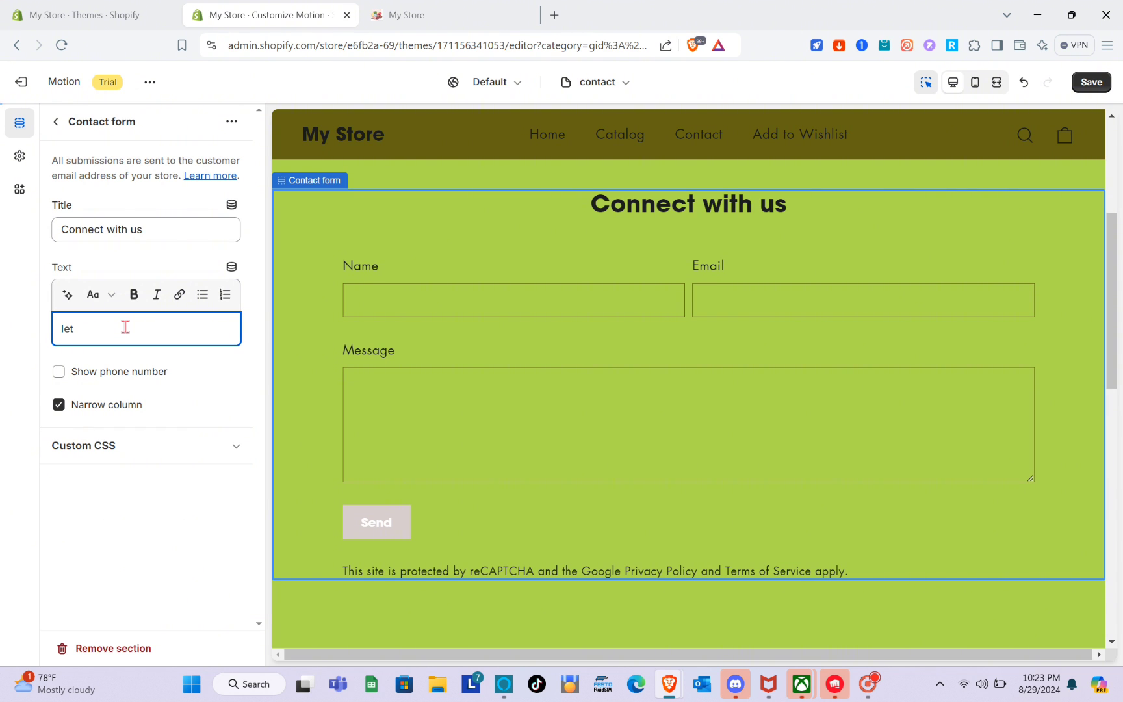
{"action": "type", "text": "our"}
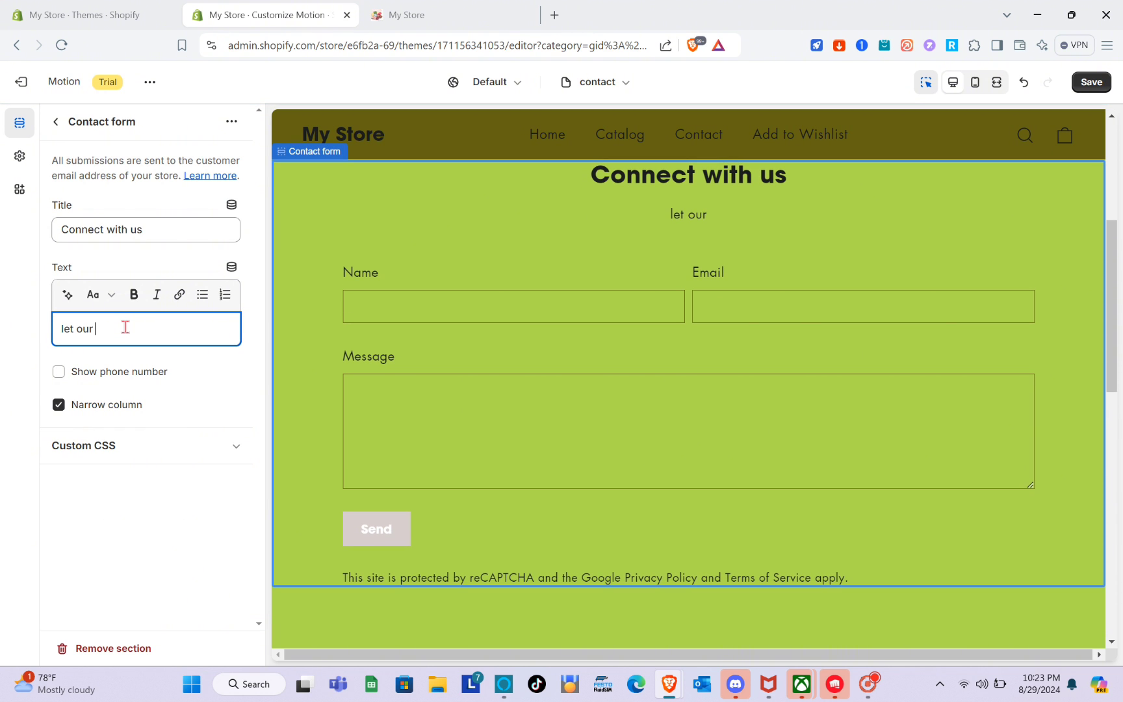
{"action": "type", "text": " team guide you"}
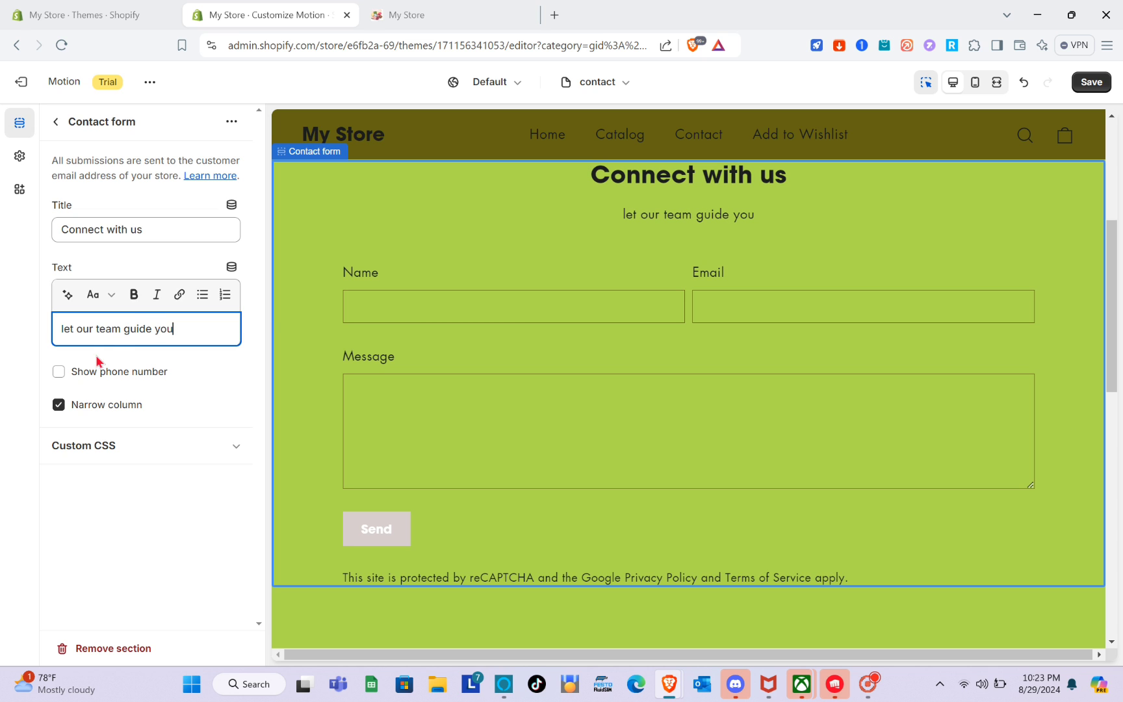
{"action": "left_click", "coordinate": [59, 372]}
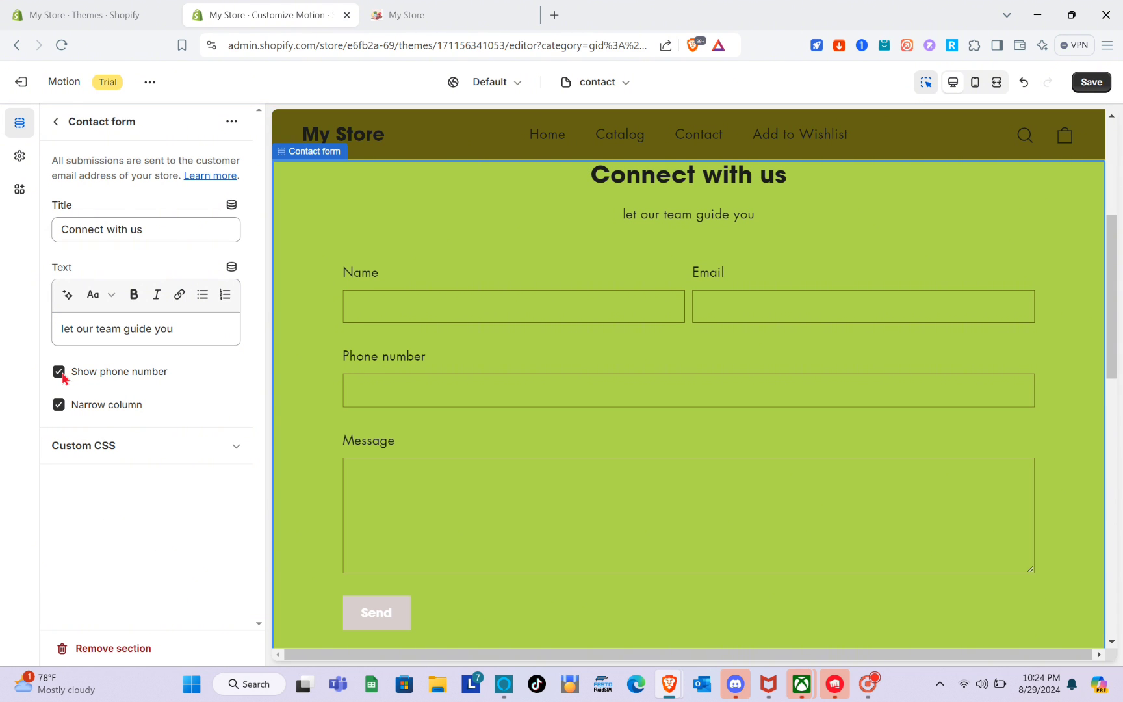
{"action": "left_click", "coordinate": [60, 372]}
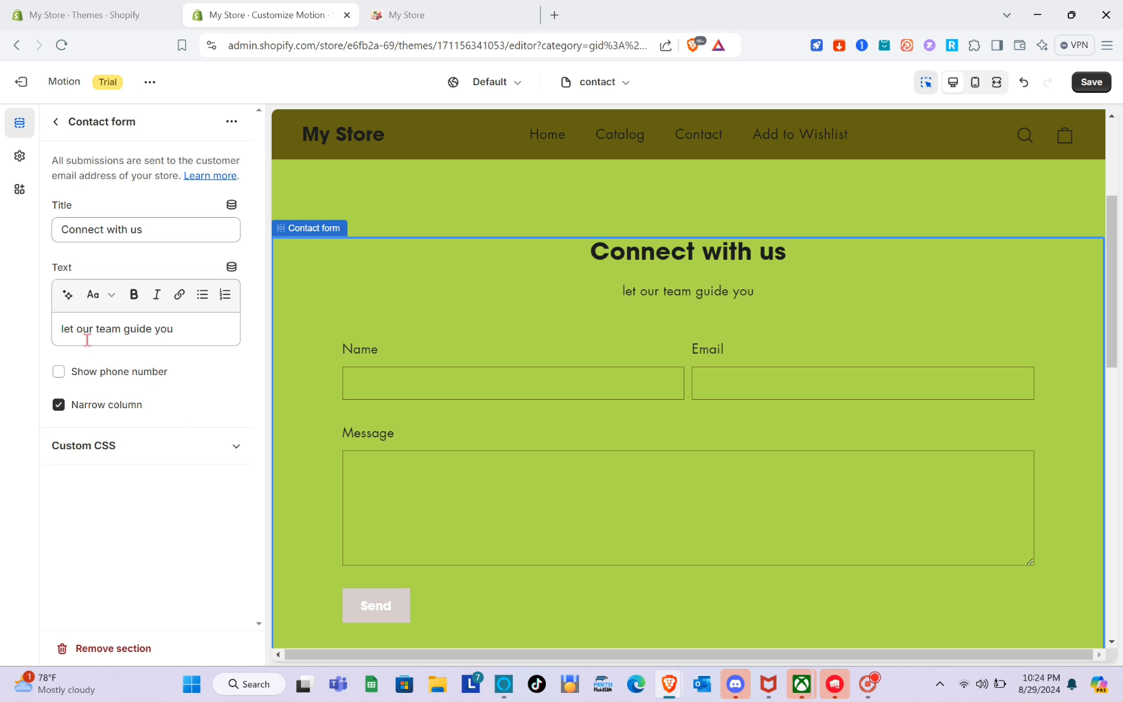
{"action": "left_click", "coordinate": [63, 373]}
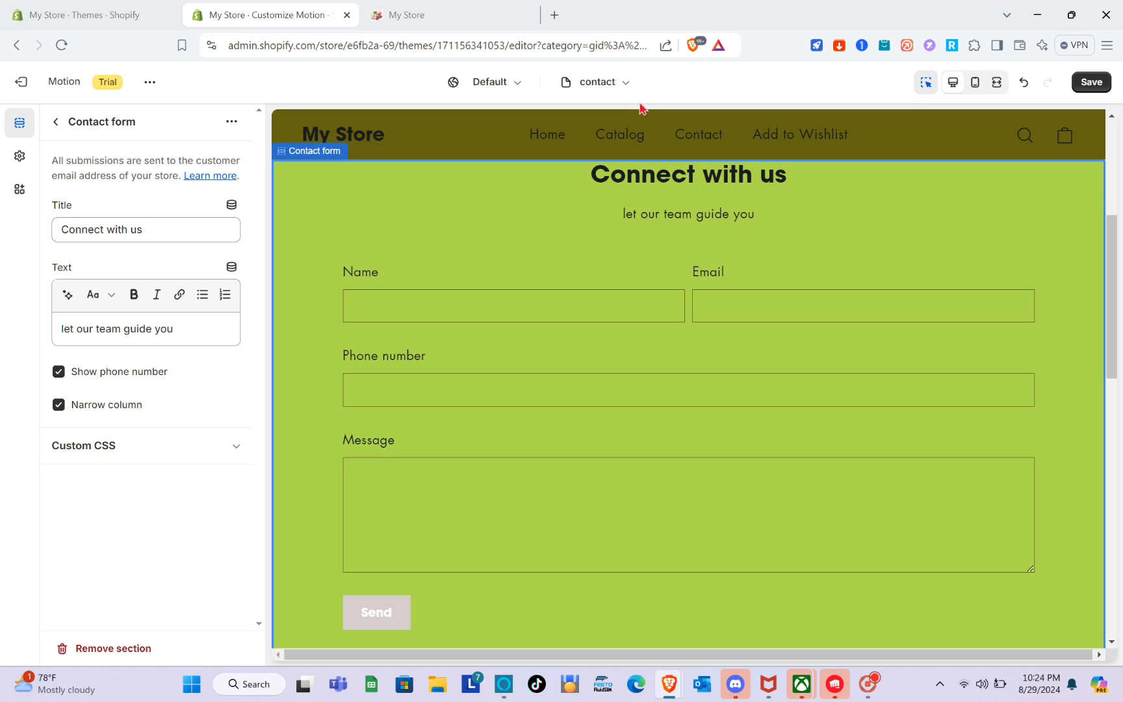
Switch the theme editor to the about page template and look over its hero slide and rich text sections
{"action": "left_click", "coordinate": [626, 83]}
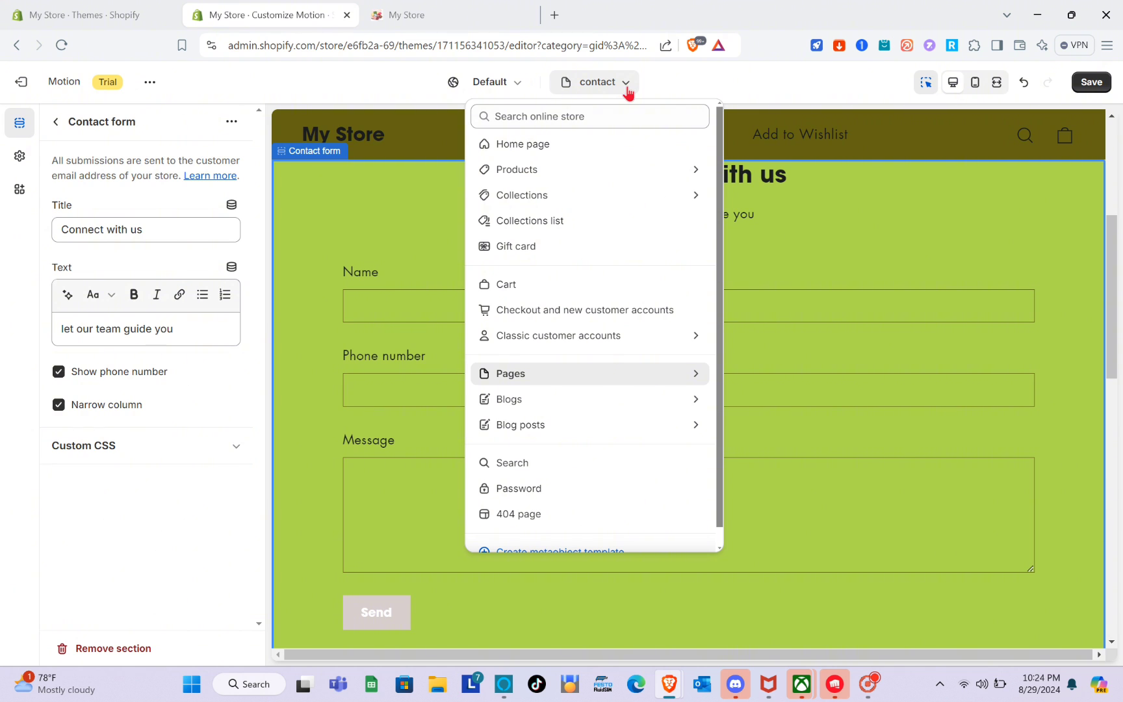
{"action": "left_click", "coordinate": [696, 376]}
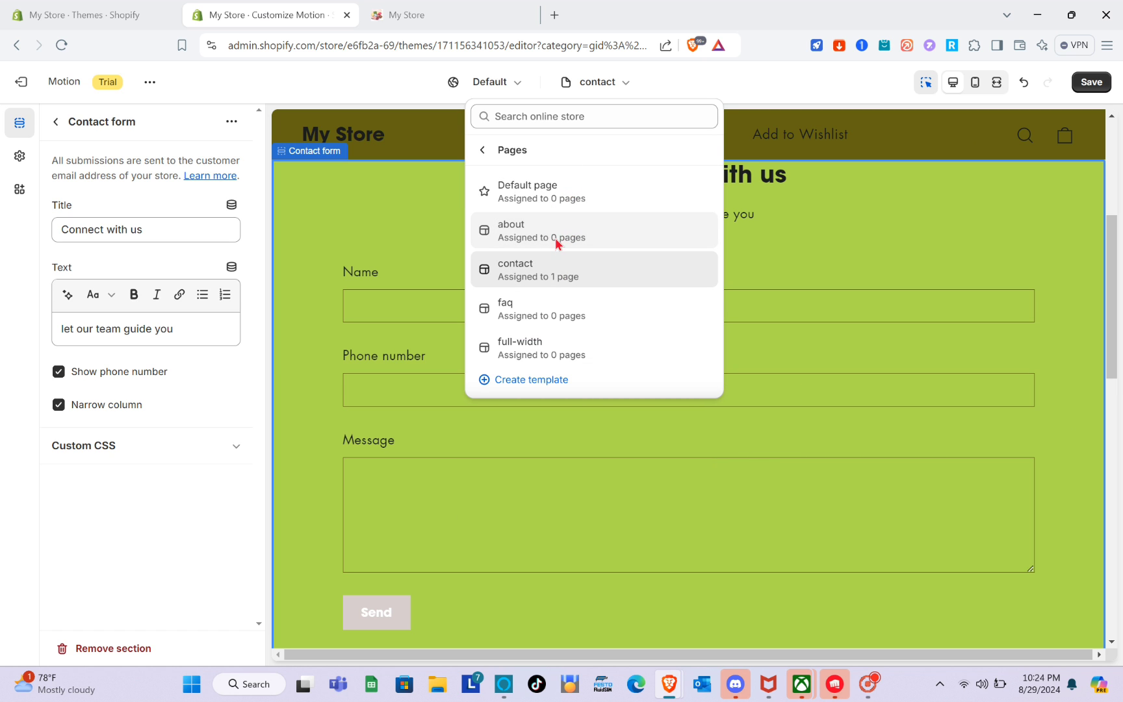
{"action": "left_click", "coordinate": [555, 244]}
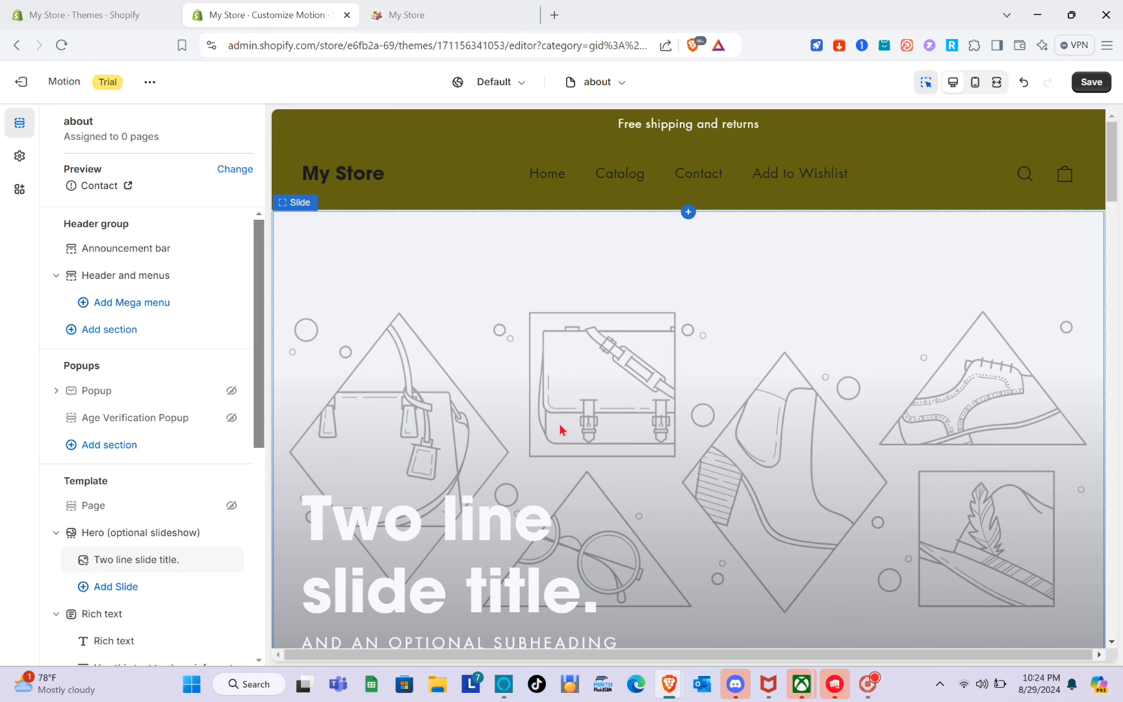
{"action": "scroll", "coordinate": [559, 429], "scroll_direction": "down", "scroll_amount": 6}
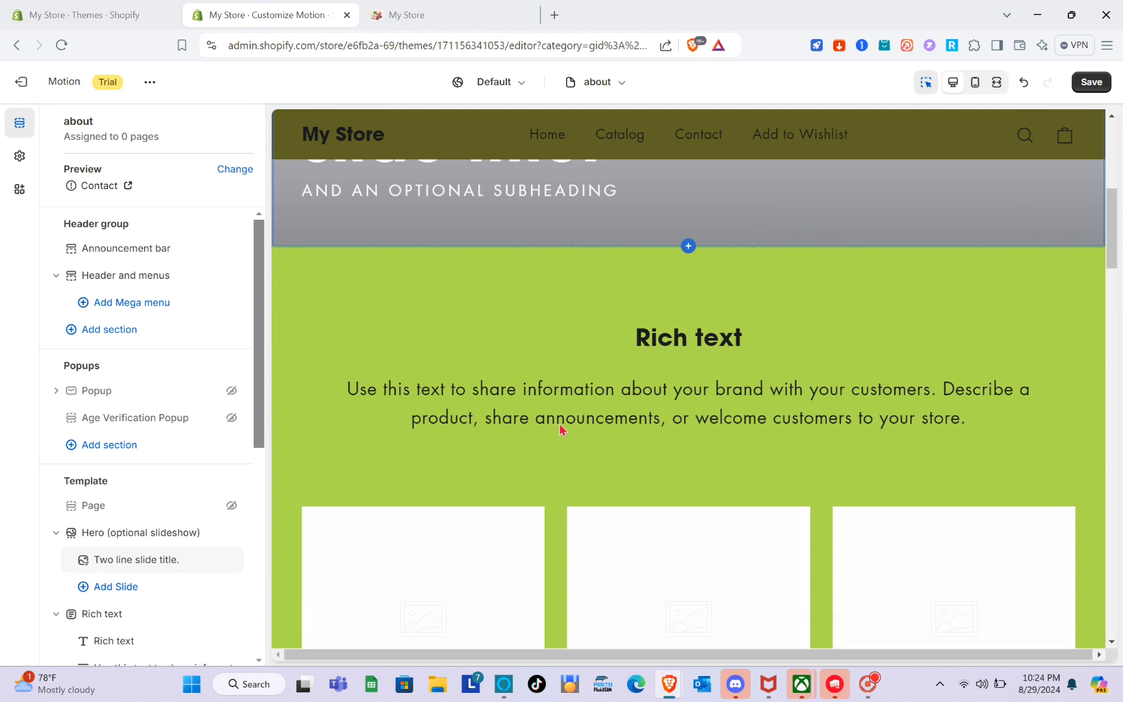
{"action": "scroll", "coordinate": [559, 429], "scroll_direction": "up", "scroll_amount": 5}
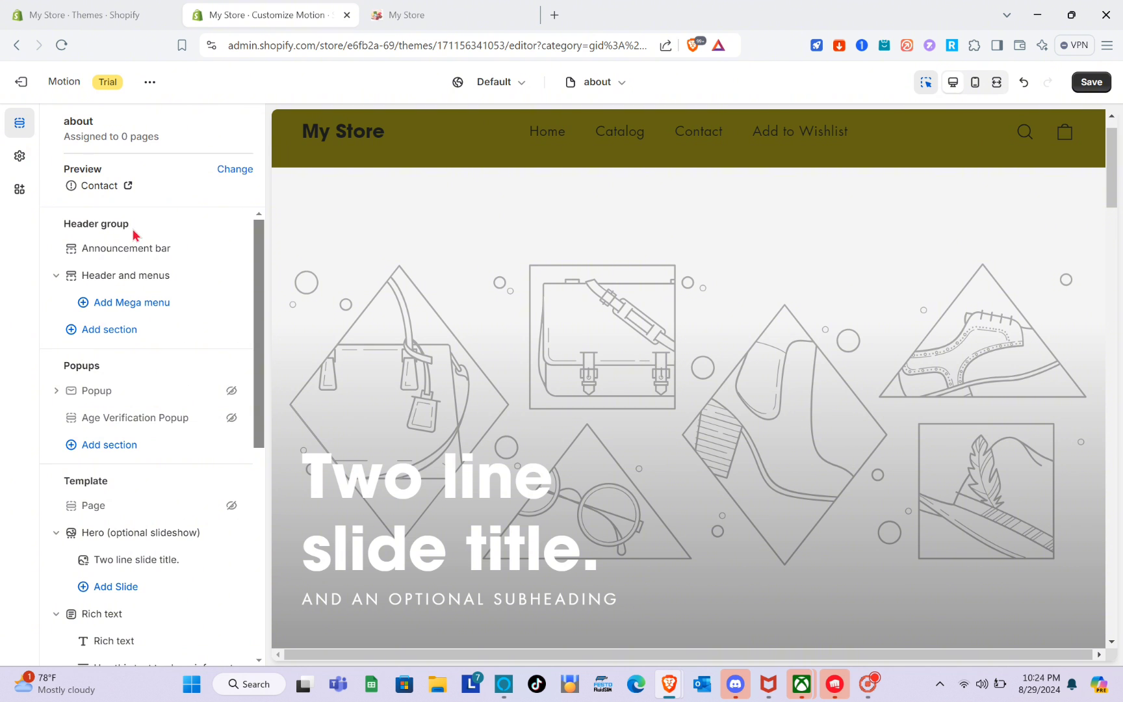
{"action": "mouse_move", "coordinate": [156, 261]}
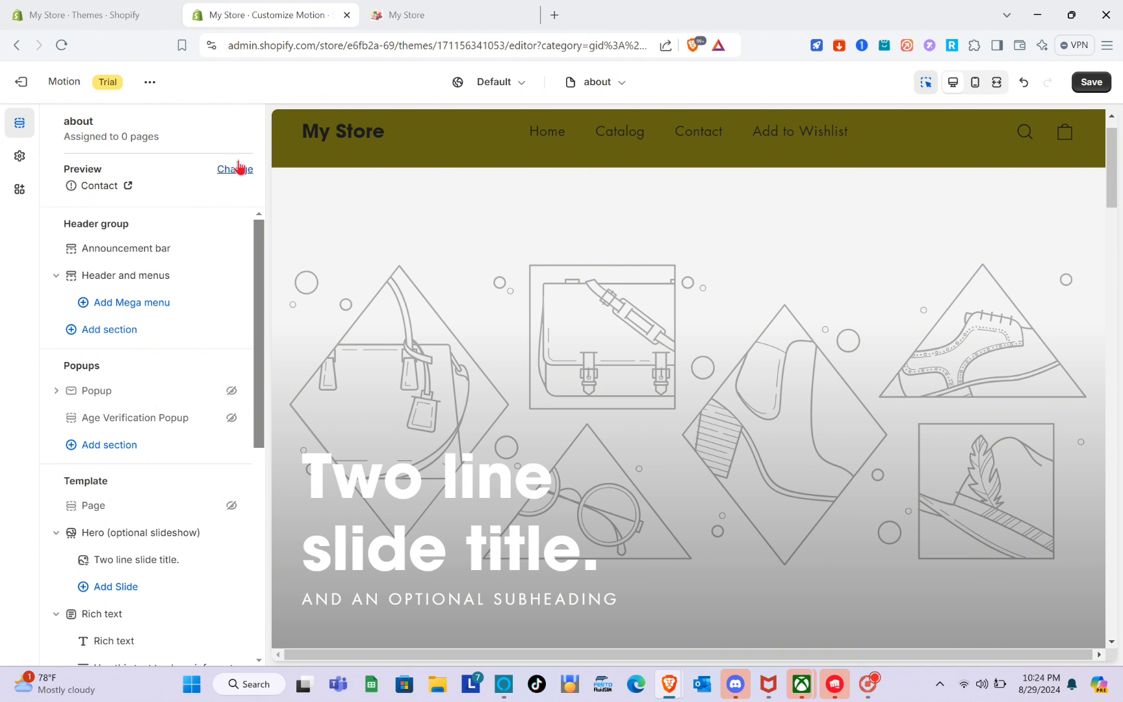